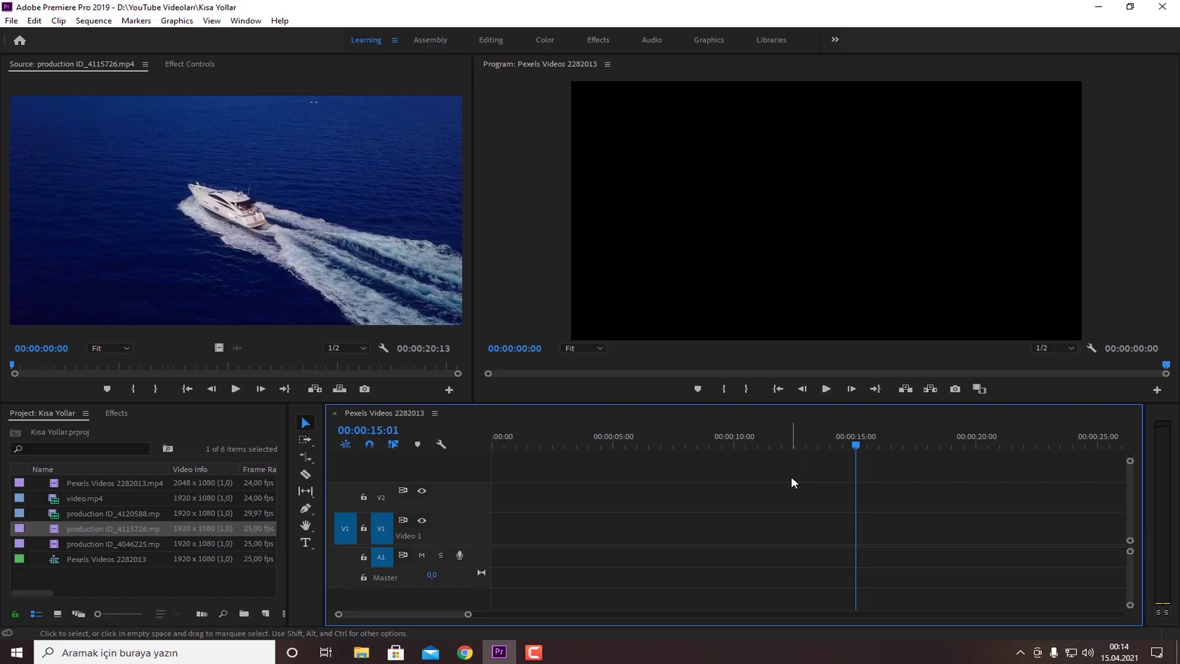
# Step: Play the boat clip forward and in reverse in the Source monitor to review it
pyautogui.click(389, 201)
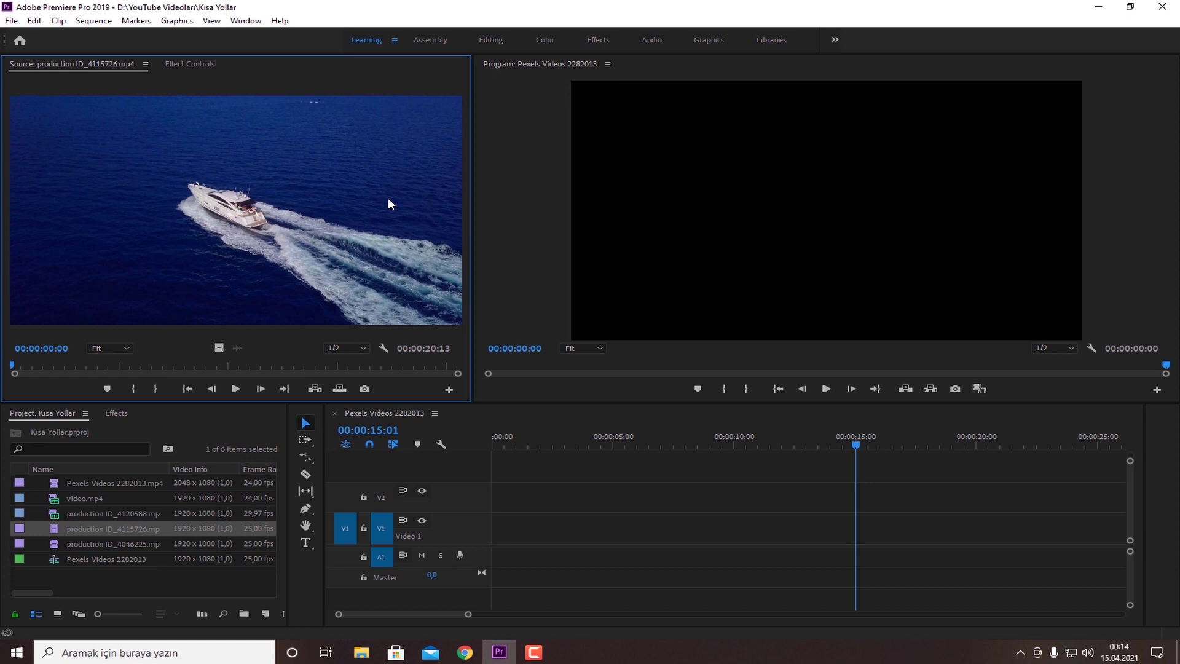
pyautogui.click(314, 189)
pyautogui.press('space')
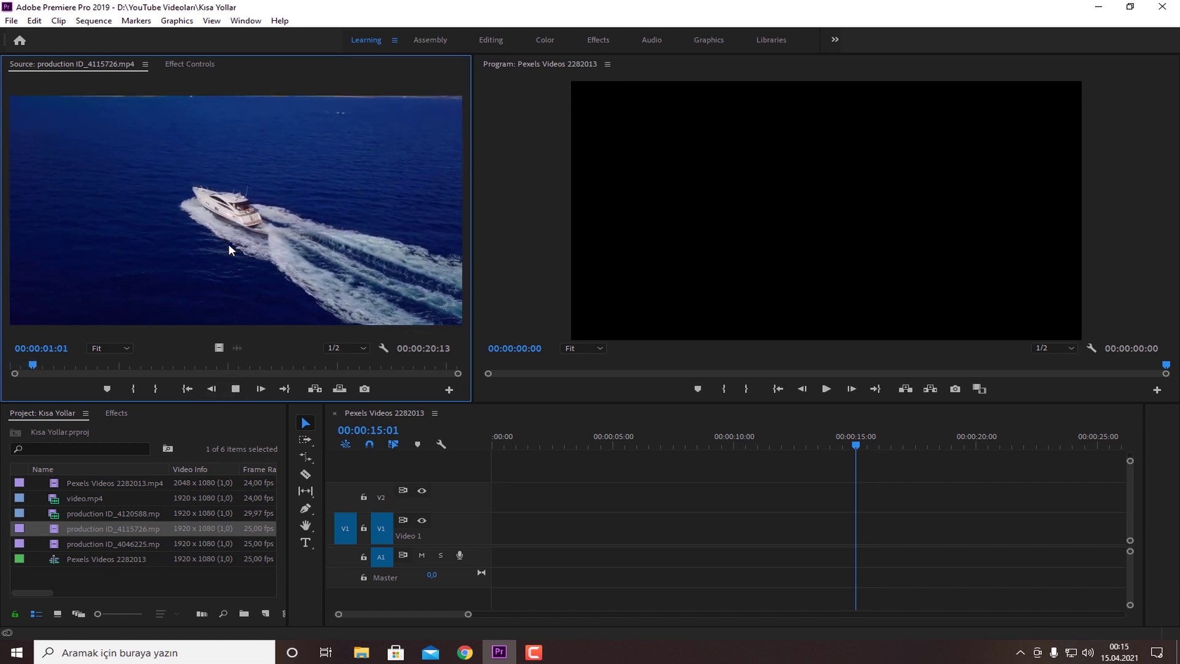
pyautogui.press('space')
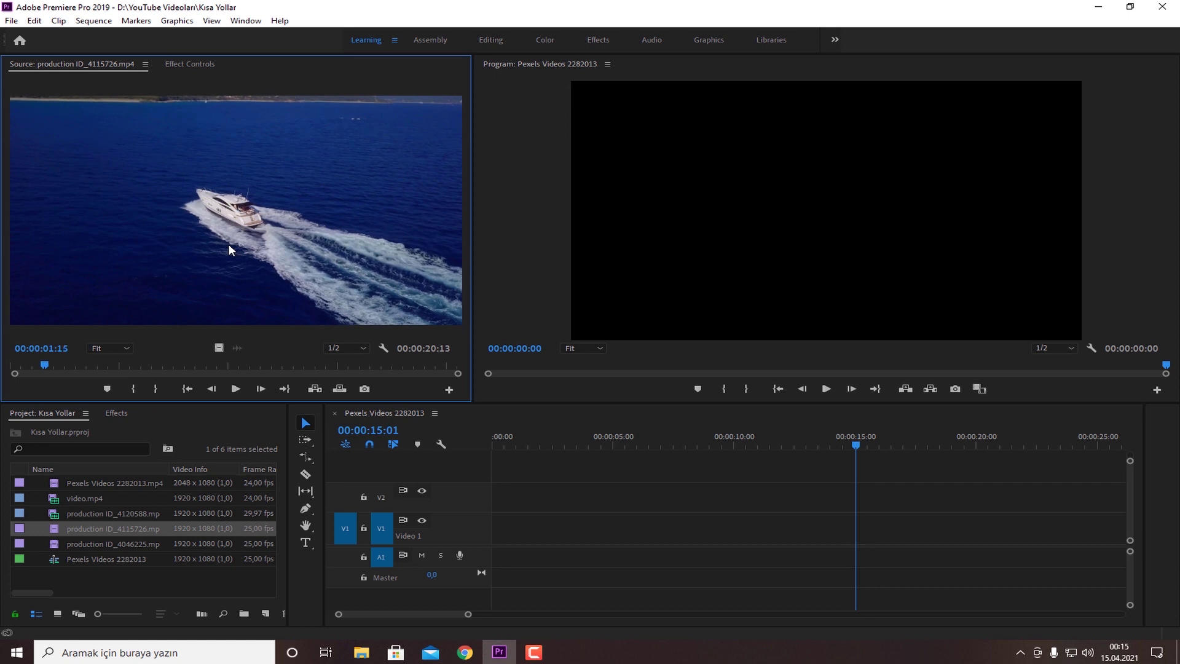
pyautogui.press('j')
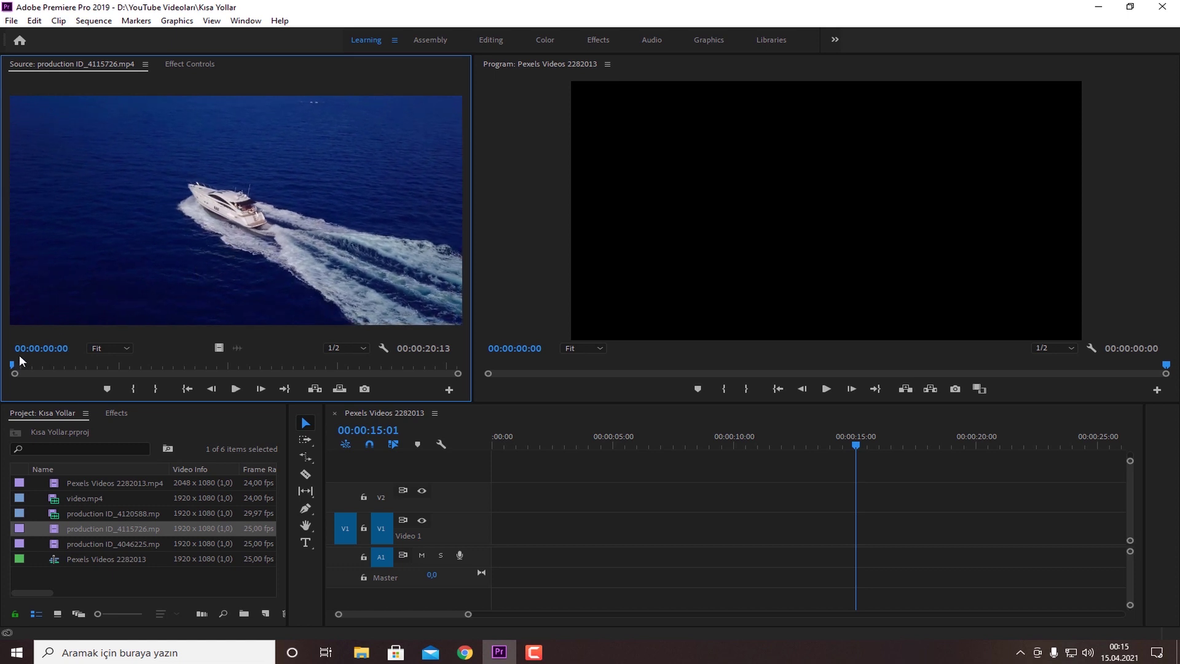
pyautogui.click(259, 144)
# Step: Shuttle through the boat clip at faster speeds, scrubbing back to its start and to about 3 seconds
pyautogui.press('l')
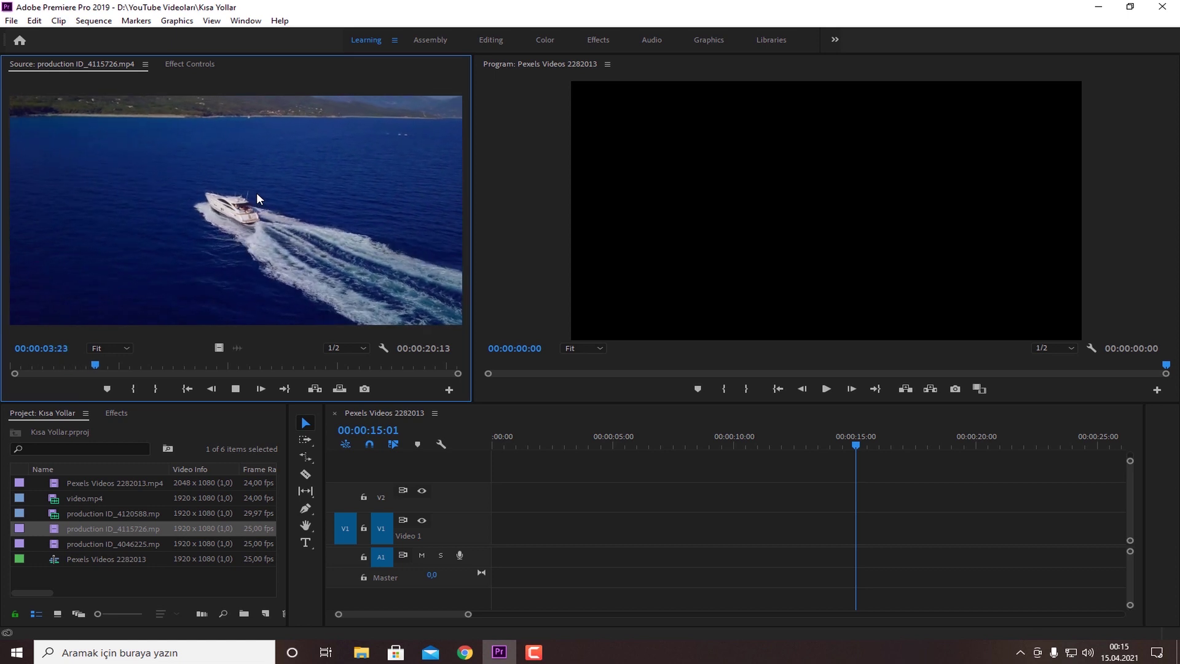
pyautogui.press('l')
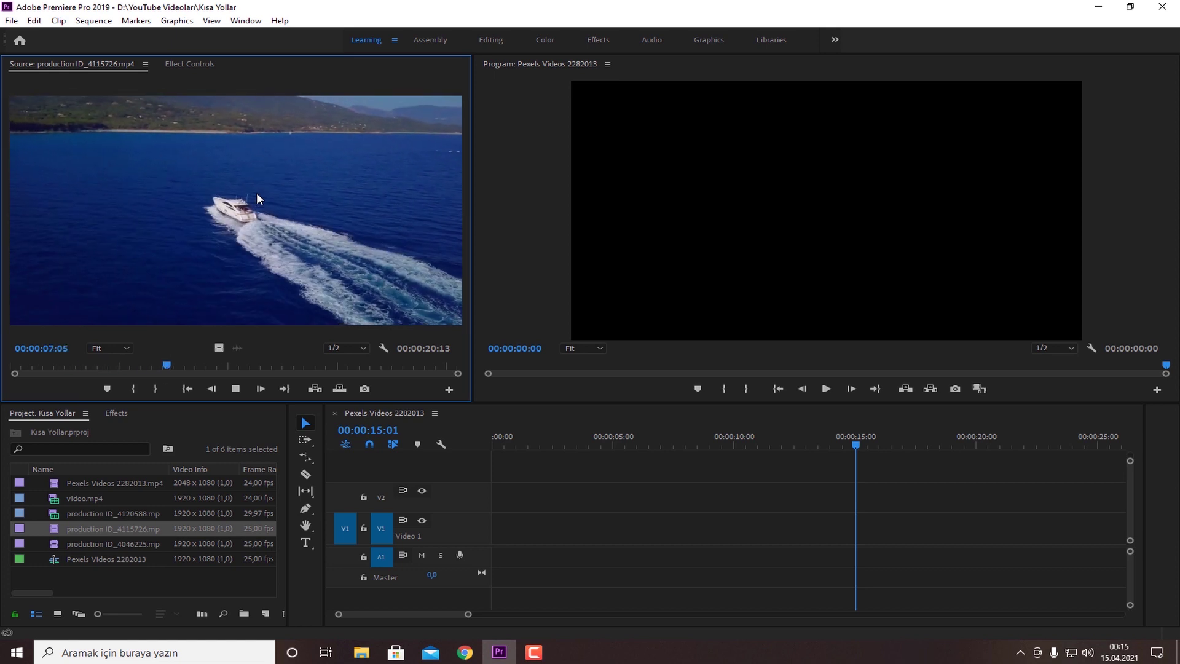
pyautogui.press('l')
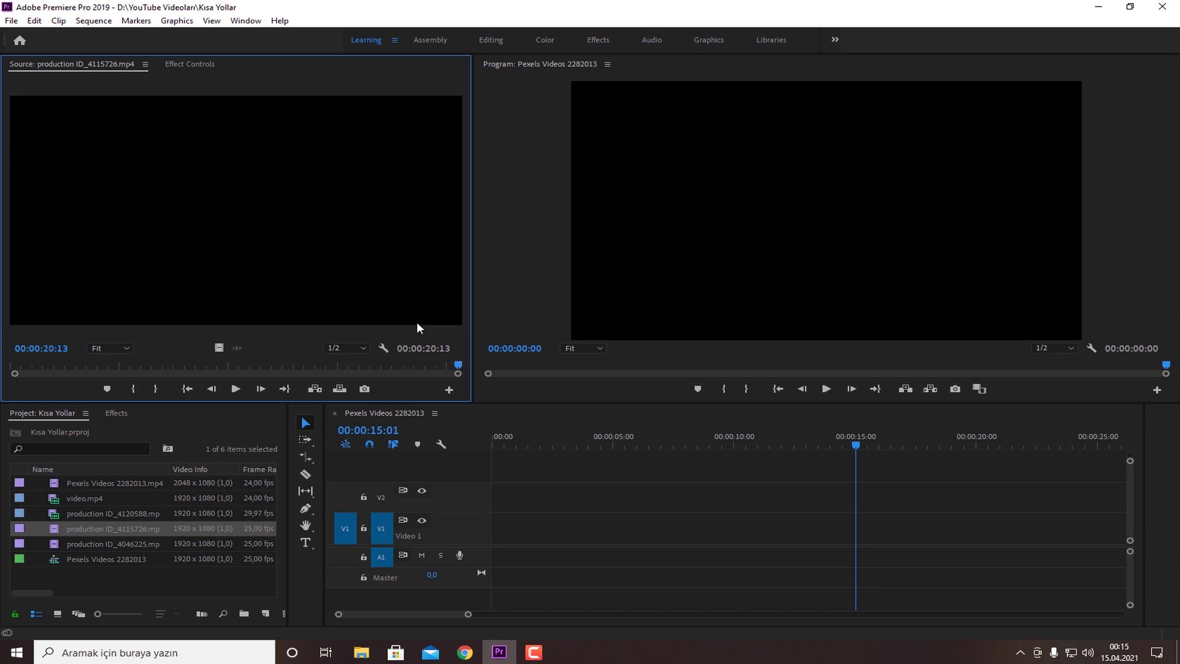
pyautogui.moveTo(459, 367); pyautogui.dragTo(2, 368)
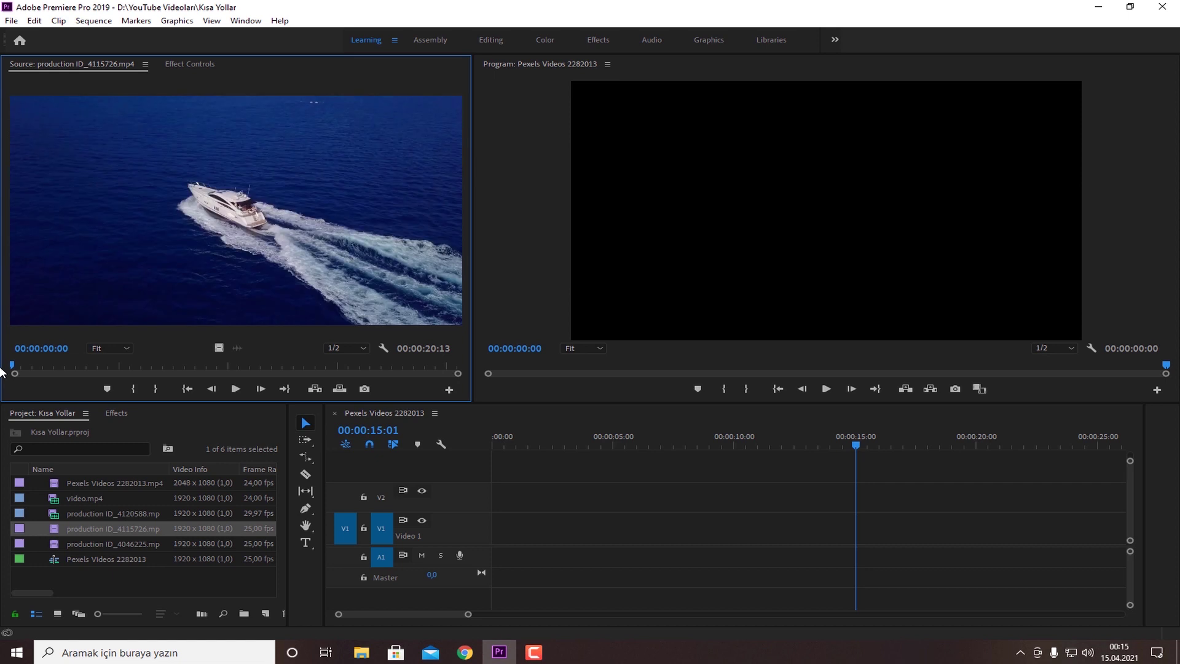
pyautogui.moveTo(12, 365); pyautogui.dragTo(91, 367)
pyautogui.press('space')
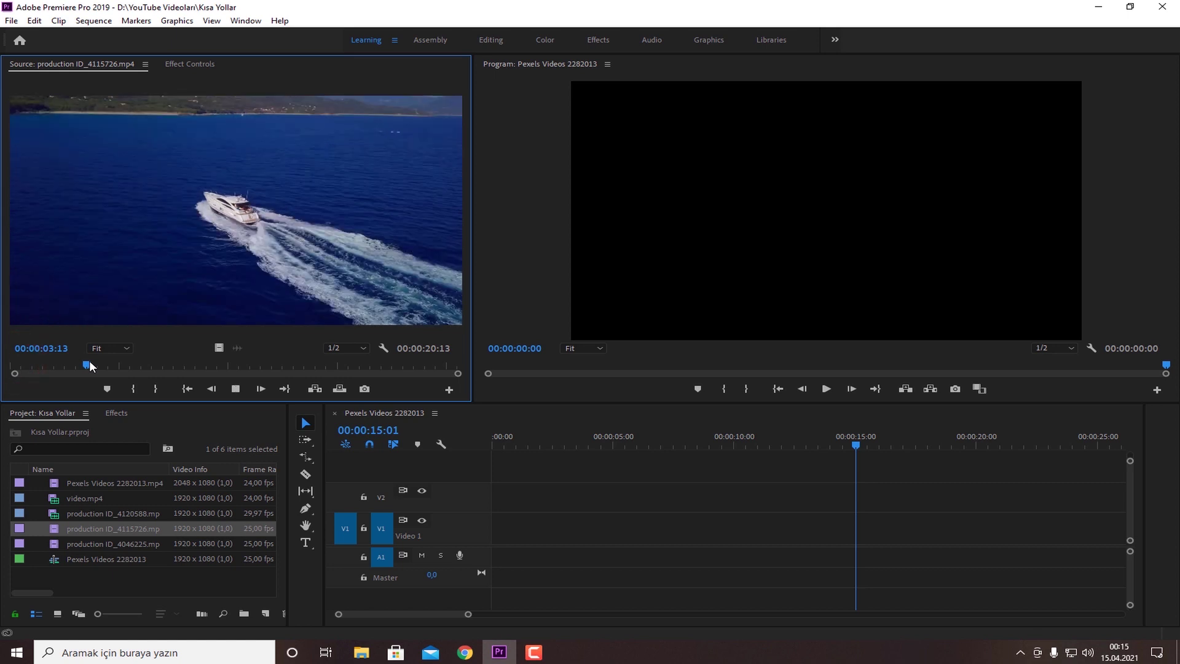
pyautogui.press('j')
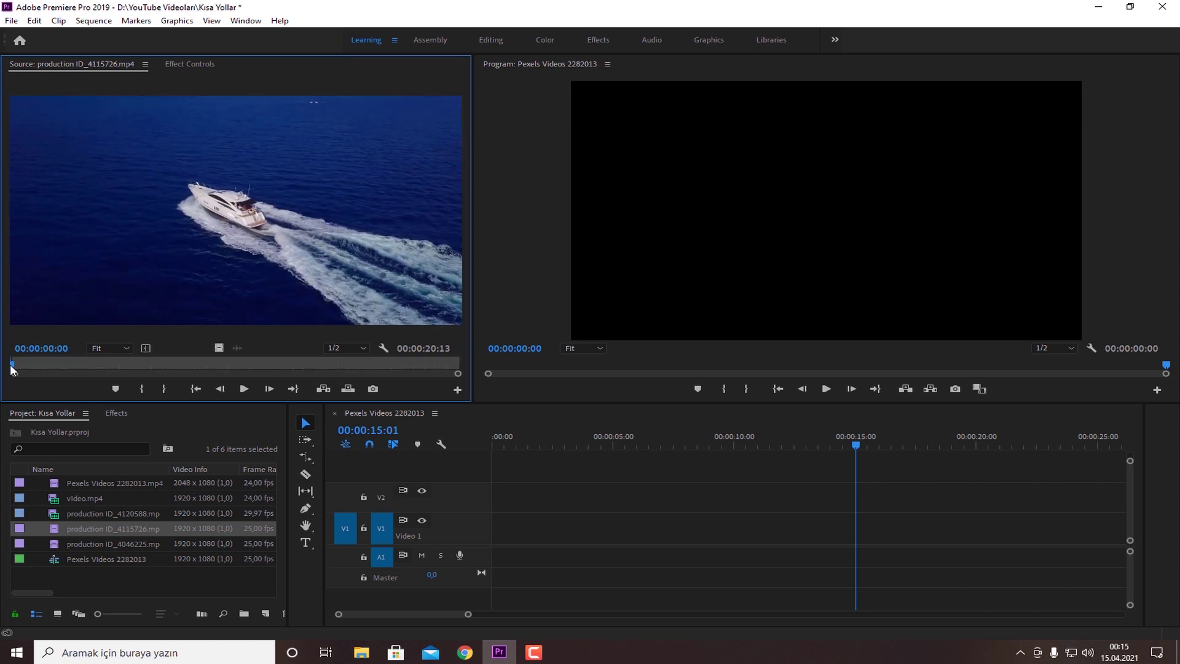
# Step: Set the boat clip's Out point at 00:00:10:24 and place it at the start of V1
pyautogui.moveTo(10, 359)
pyautogui.mouseDown()
pyautogui.moveTo(249, 364)
pyautogui.moveTo(634, 529)
pyautogui.mouseUp()
pyautogui.press('o')
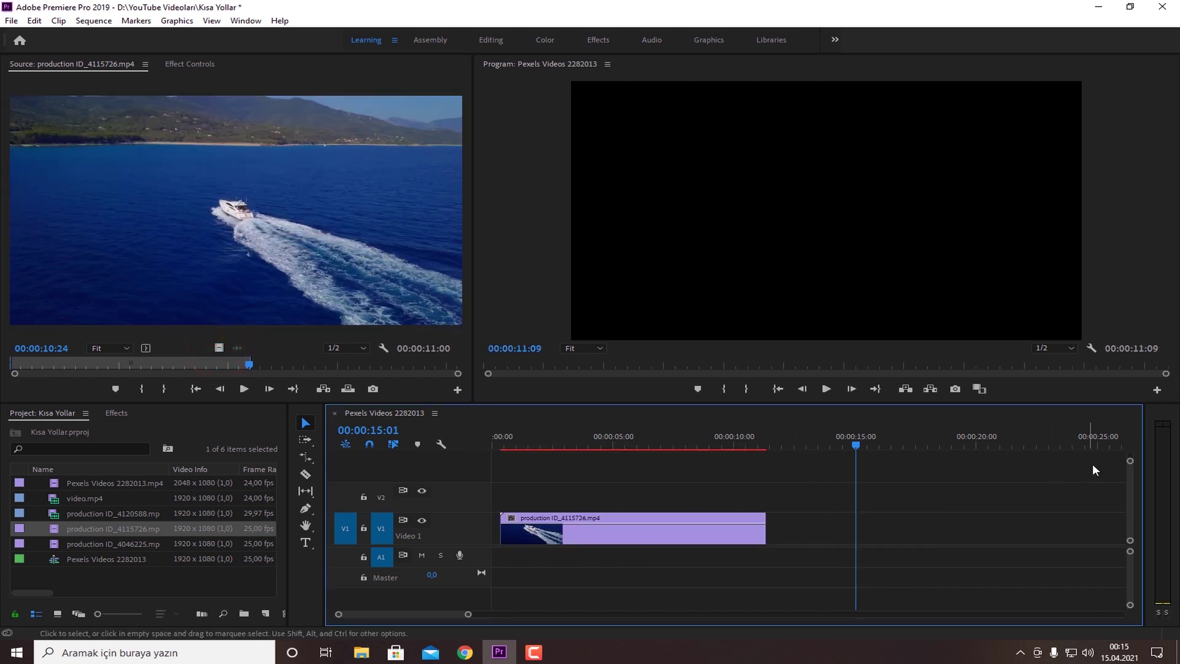
pyautogui.moveTo(856, 444); pyautogui.dragTo(608, 444)
pyautogui.moveTo(653, 539); pyautogui.dragTo(645, 539)
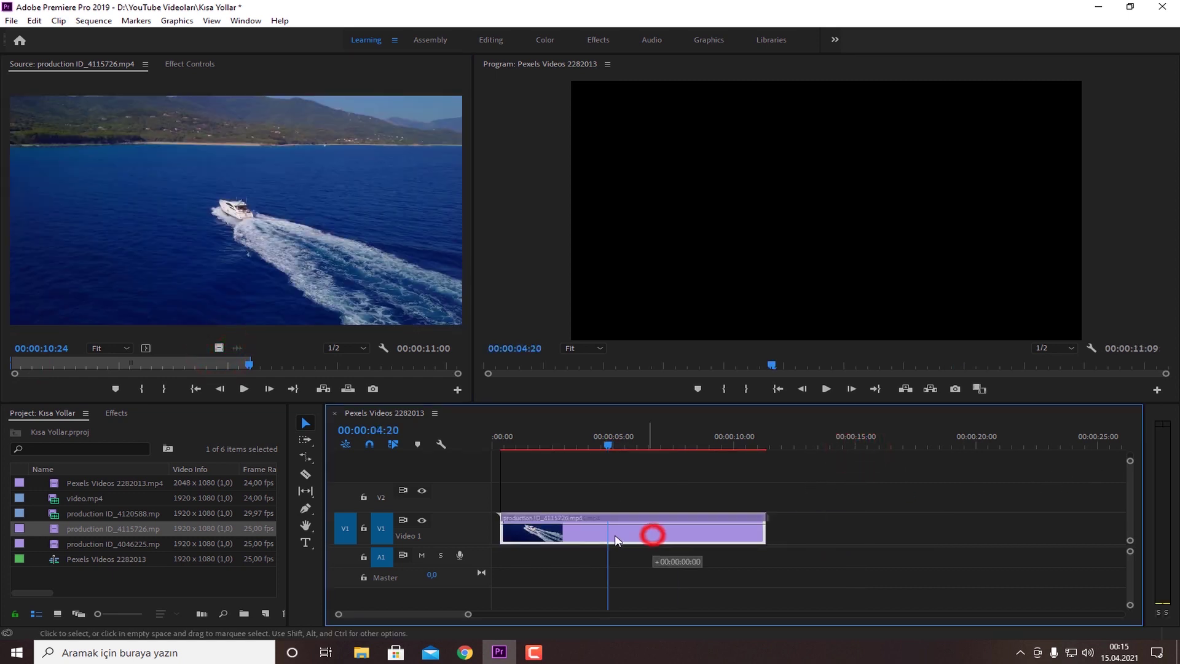
# Step: Play the sequence from the start, then load Pexels Videos 2282013.mp4 into the Source monitor
pyautogui.click(604, 443)
pyautogui.moveTo(563, 441); pyautogui.dragTo(474, 441)
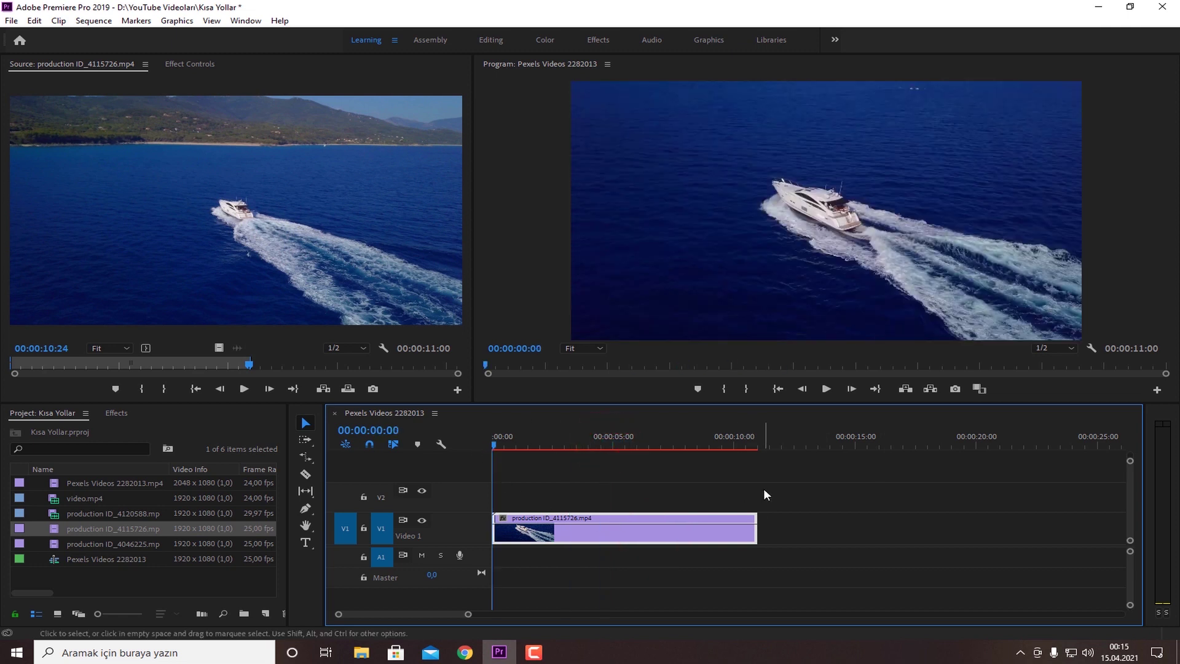
pyautogui.press('space')
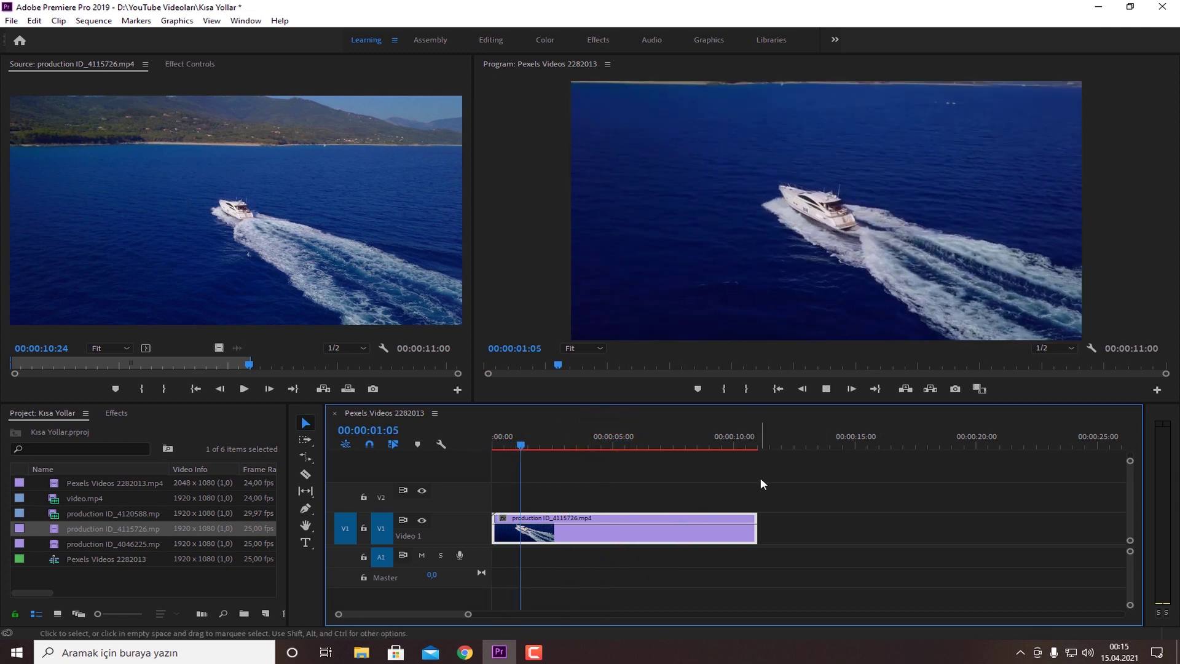
pyautogui.press('l')
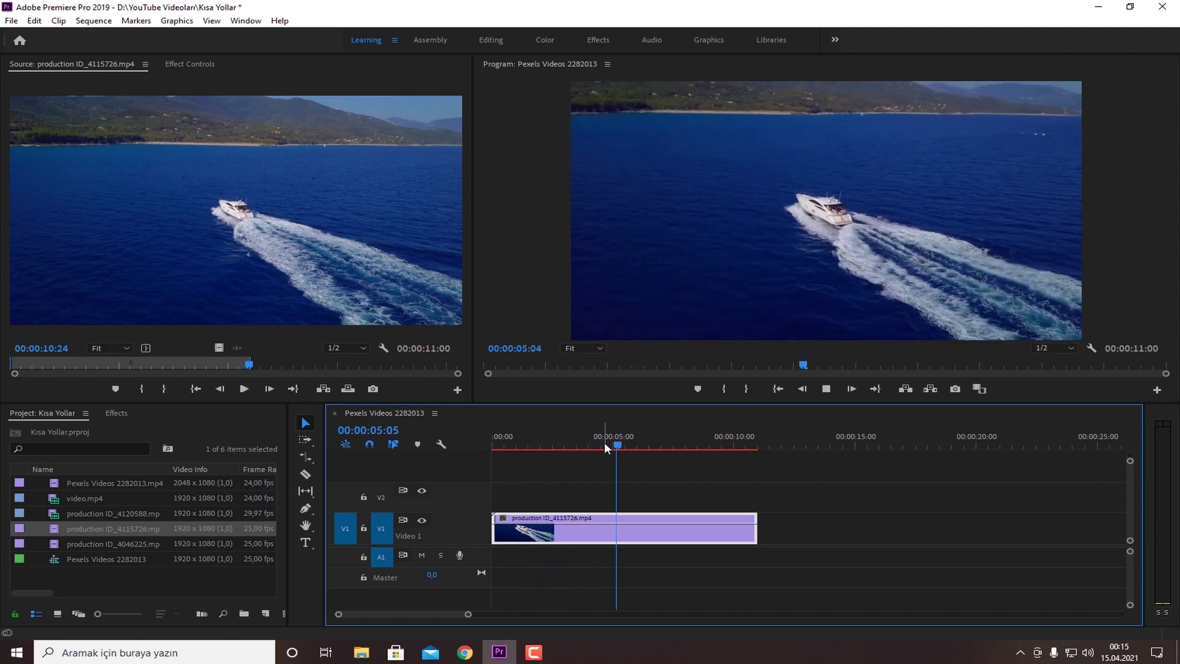
pyautogui.click(602, 456)
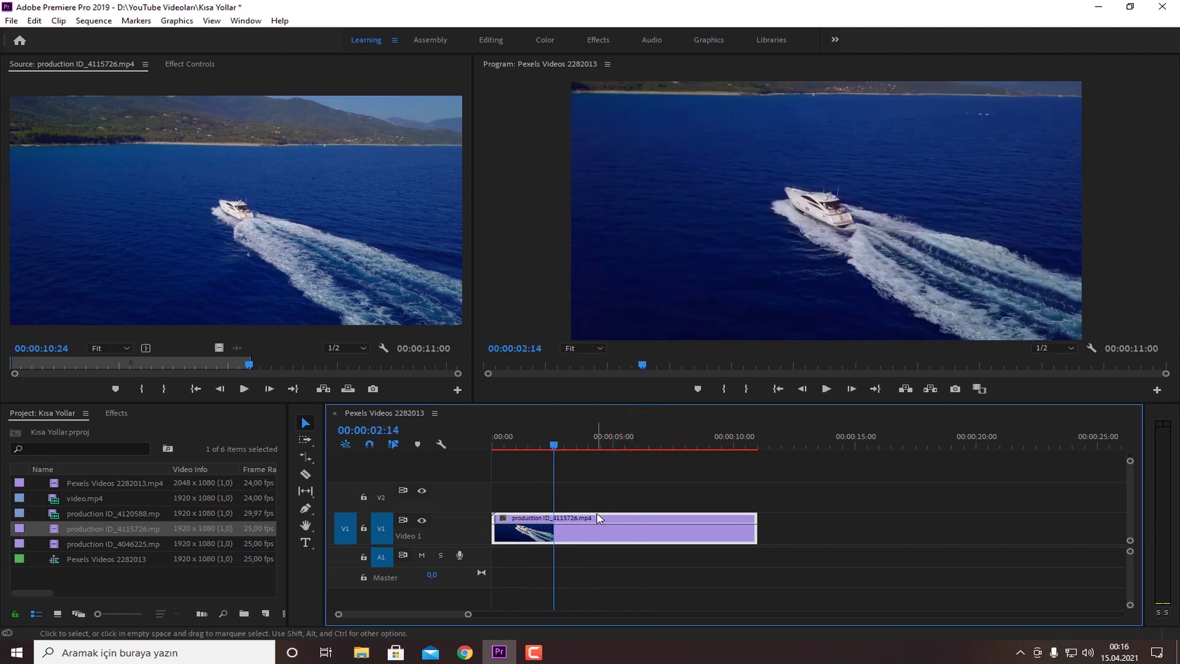
pyautogui.doubleClick(53, 483)
# Step: Drop the Pexels Videos 2282013 city clip on V1 after the boat clip and review it around 5-8 seconds
pyautogui.moveTo(219, 348); pyautogui.dragTo(768, 522)
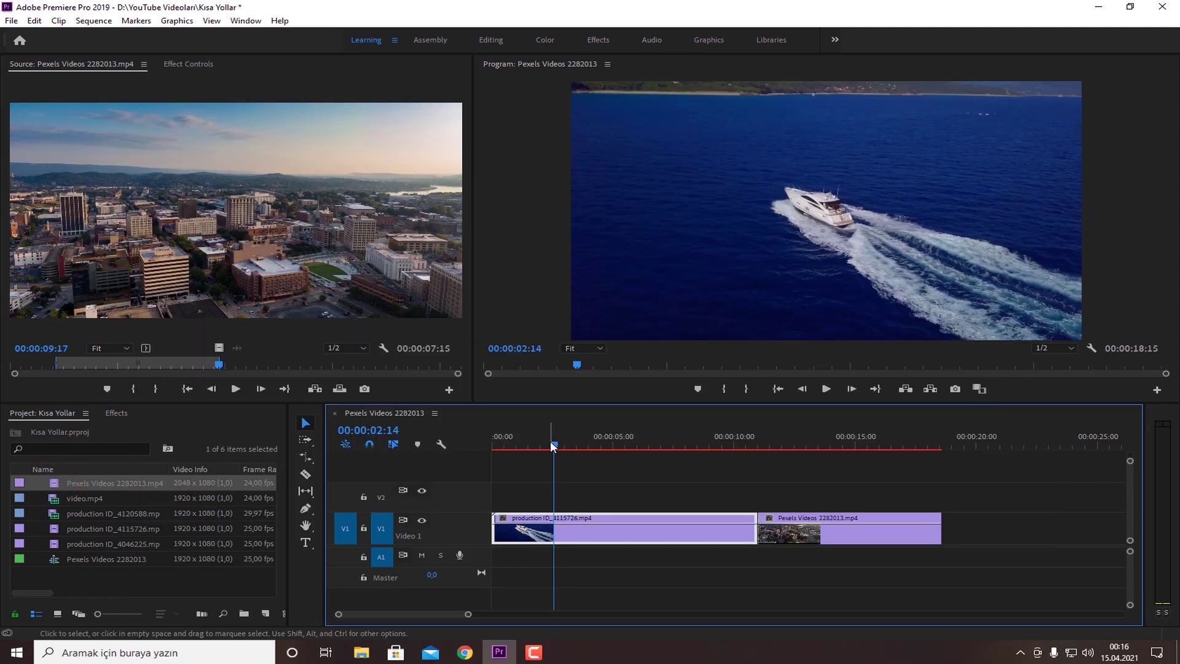
pyautogui.moveTo(552, 441); pyautogui.dragTo(620, 448)
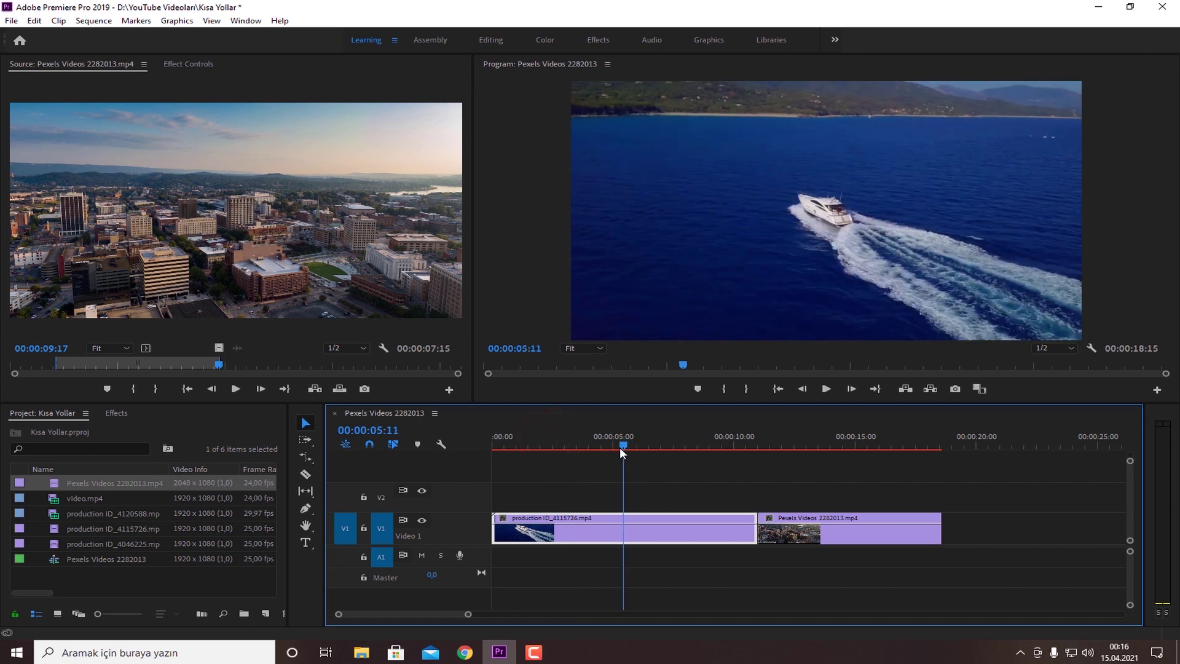
pyautogui.press('space')
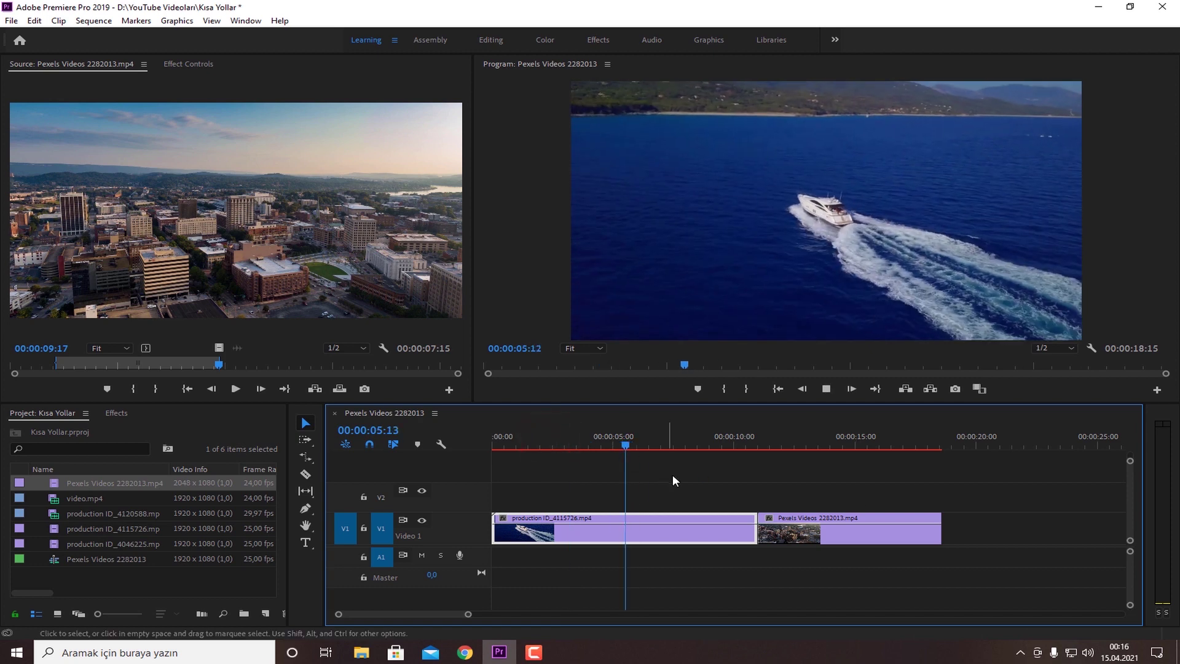
pyautogui.moveTo(641, 444); pyautogui.dragTo(617, 447)
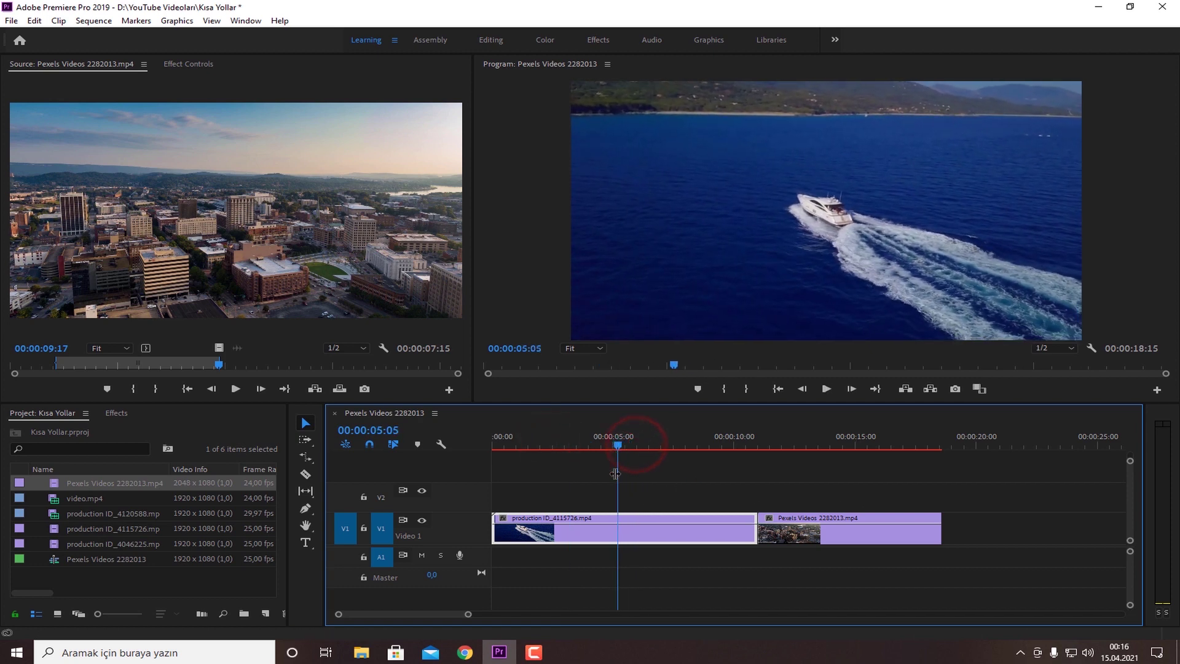
pyautogui.click(614, 532)
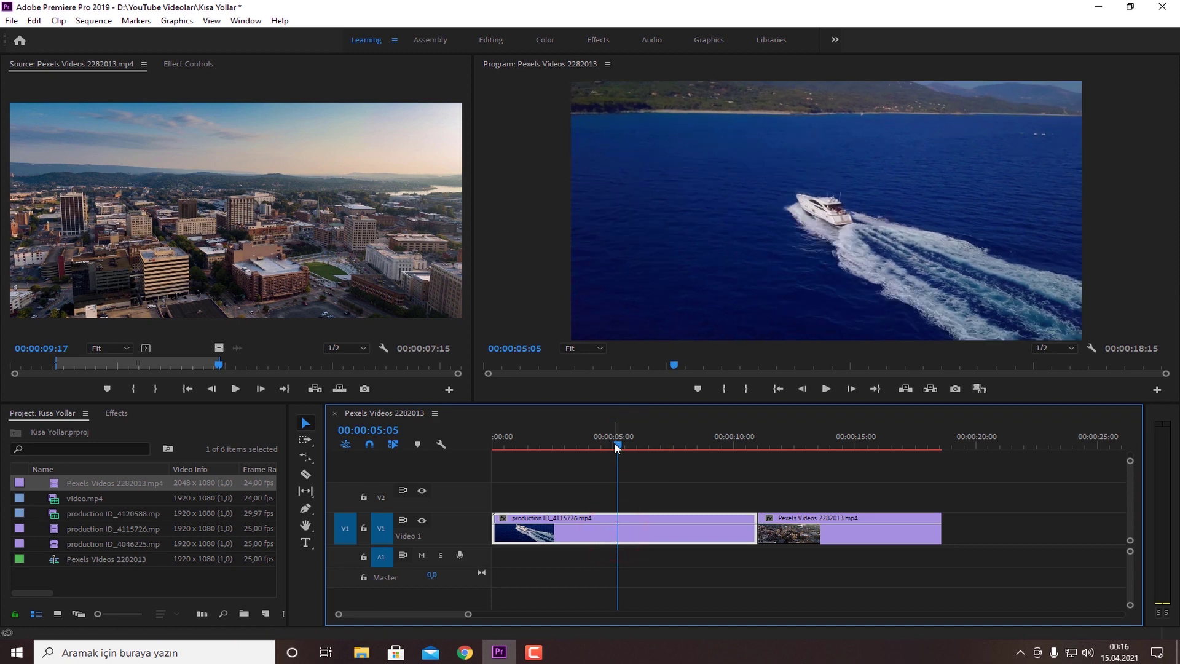
pyautogui.moveTo(619, 443)
pyautogui.mouseDown()
pyautogui.moveTo(704, 445)
pyautogui.moveTo(700, 457)
pyautogui.mouseUp()
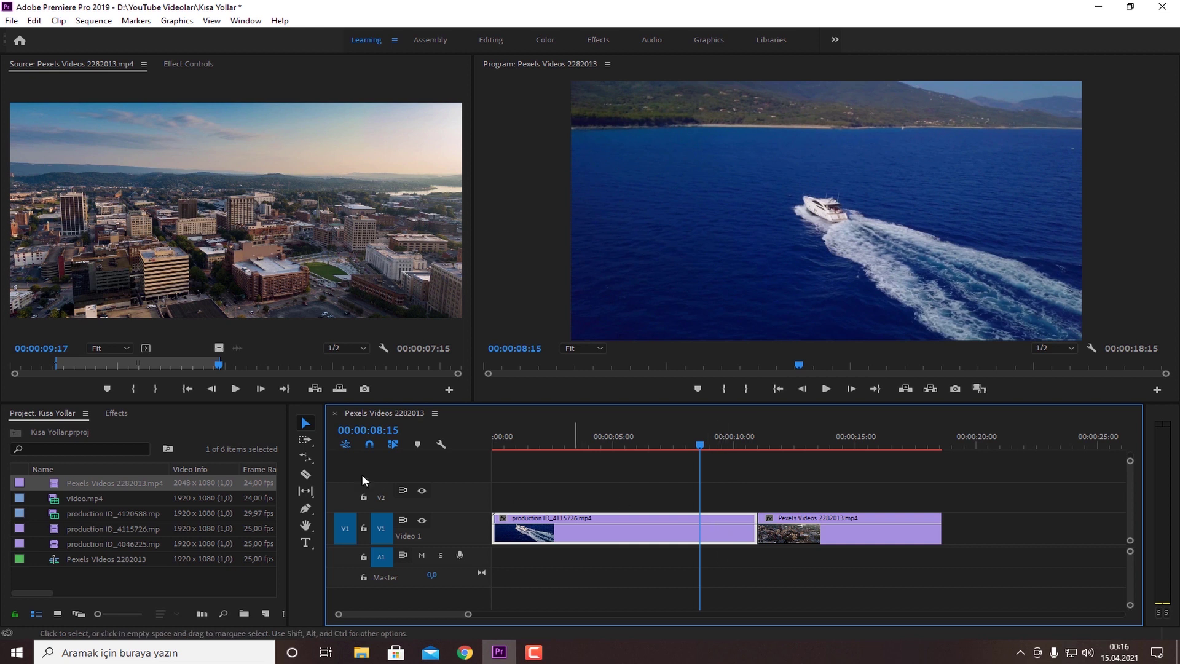
# Step: Razor the boat clip at 00:00:08:15, delete the leftover piece and close the gap
pyautogui.click(305, 475)
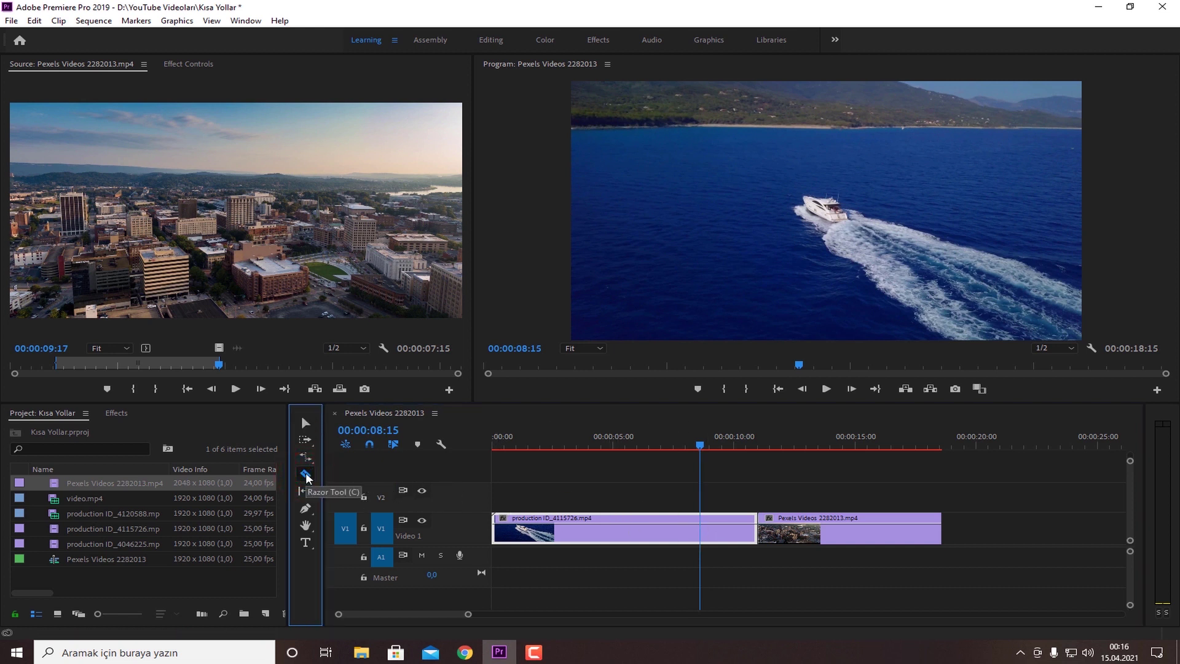
pyautogui.click(701, 534)
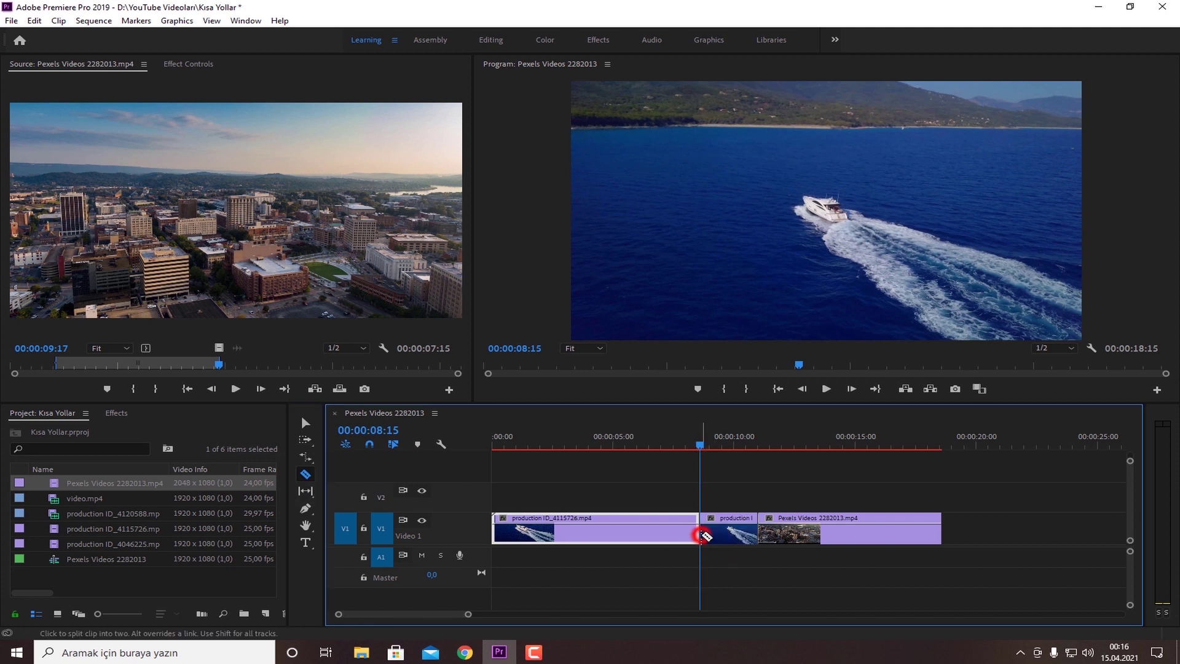
pyautogui.click(307, 423)
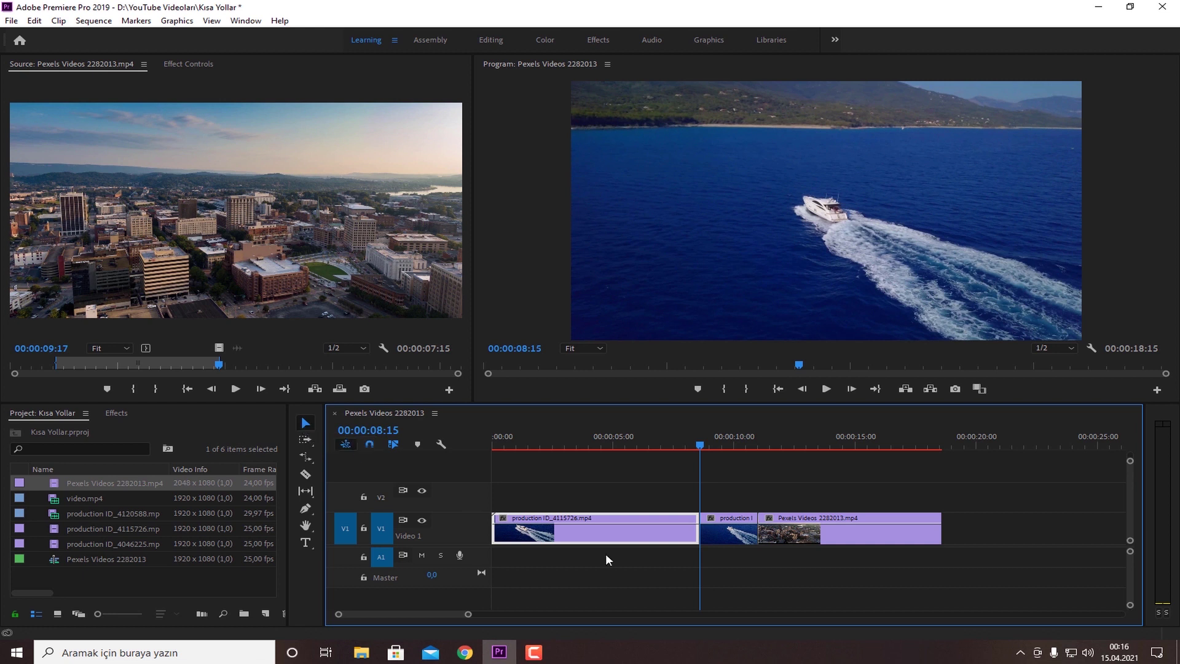
pyautogui.click(716, 541)
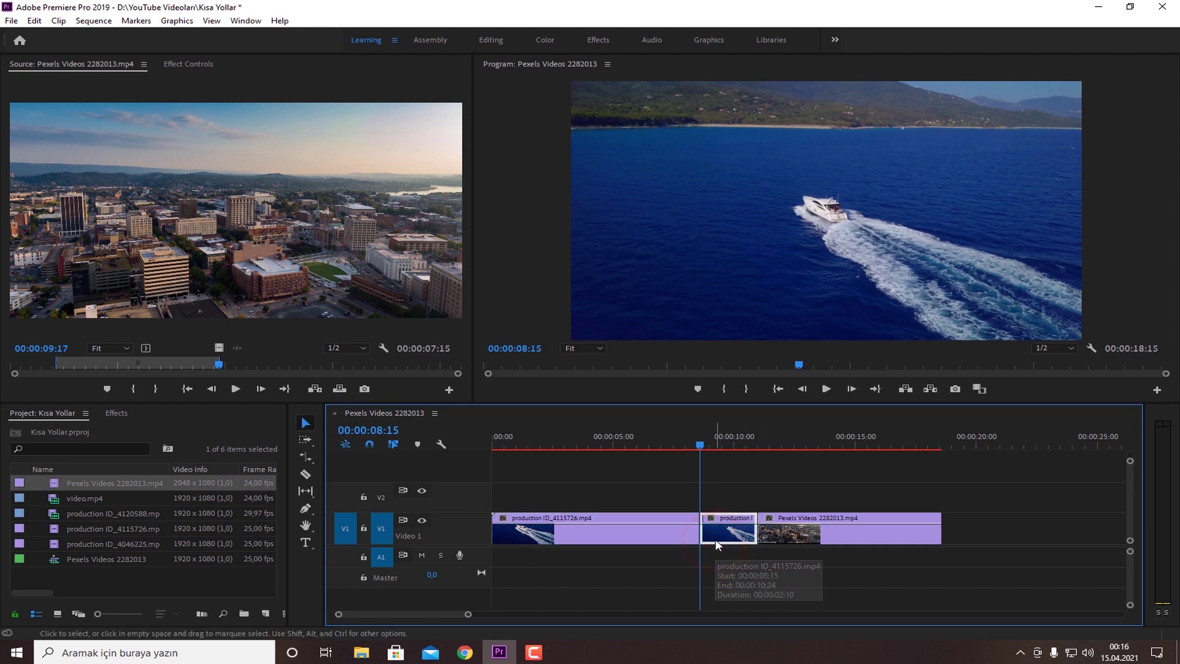
pyautogui.press('Delete')
pyautogui.moveTo(842, 529); pyautogui.dragTo(785, 528)
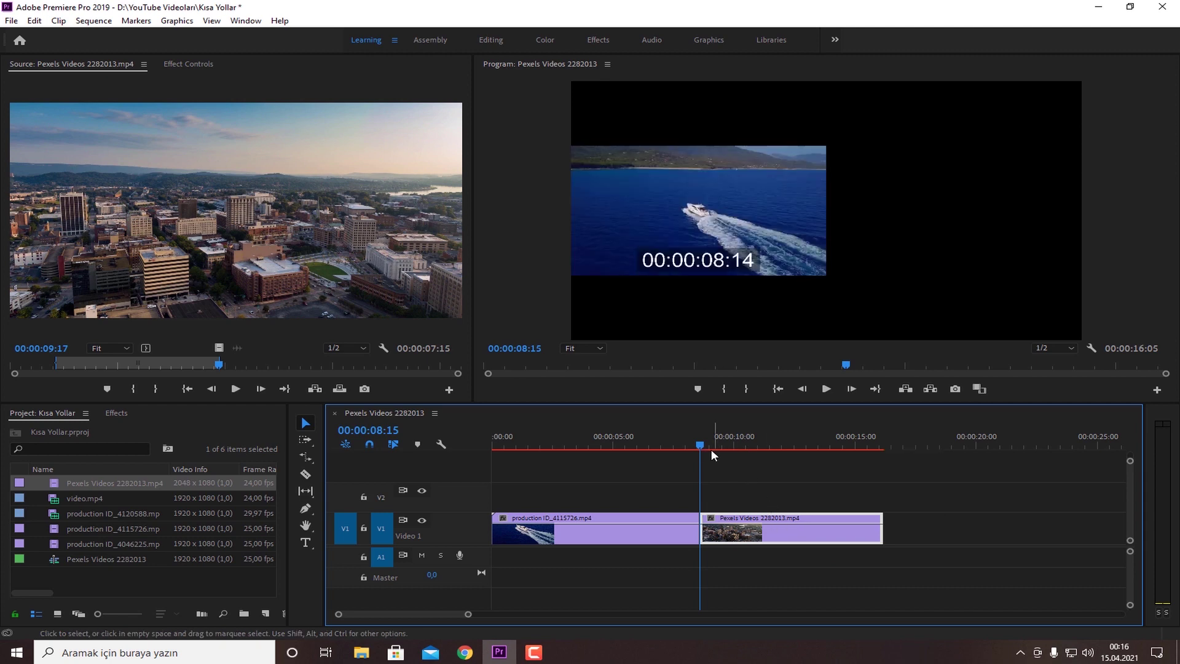
# Step: Play across the cut from 00:00:08:09, then split the boat clip at the playhead and undo it
pyautogui.moveTo(700, 444); pyautogui.dragTo(697, 446)
pyautogui.press('space')
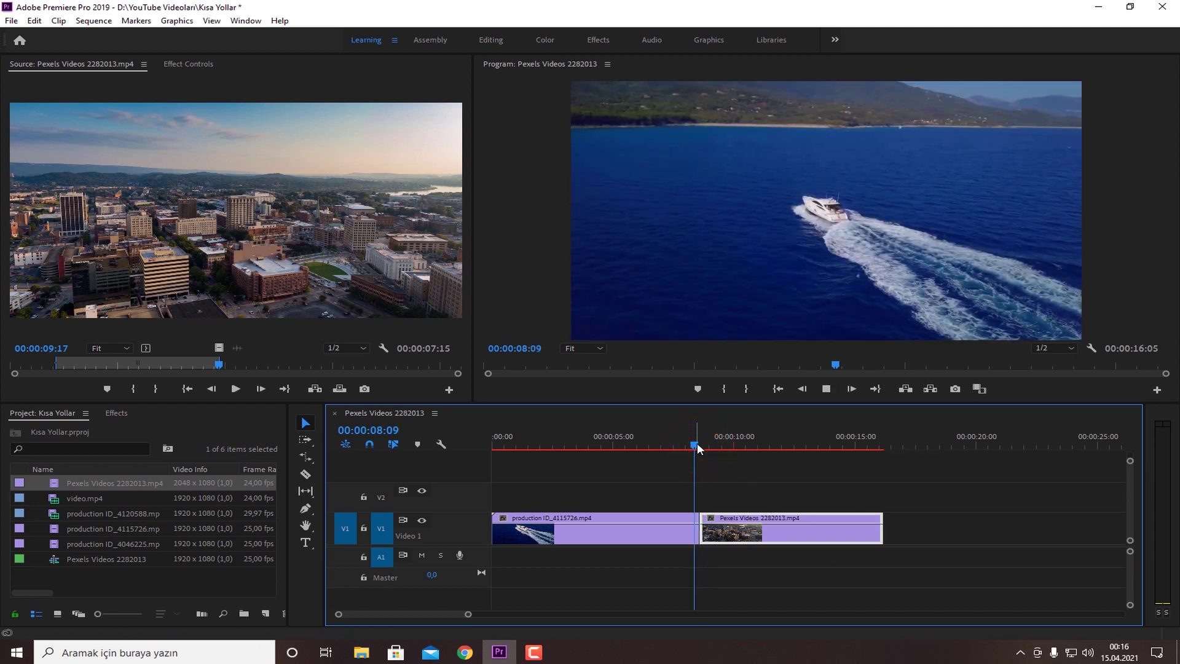
pyautogui.press('space')
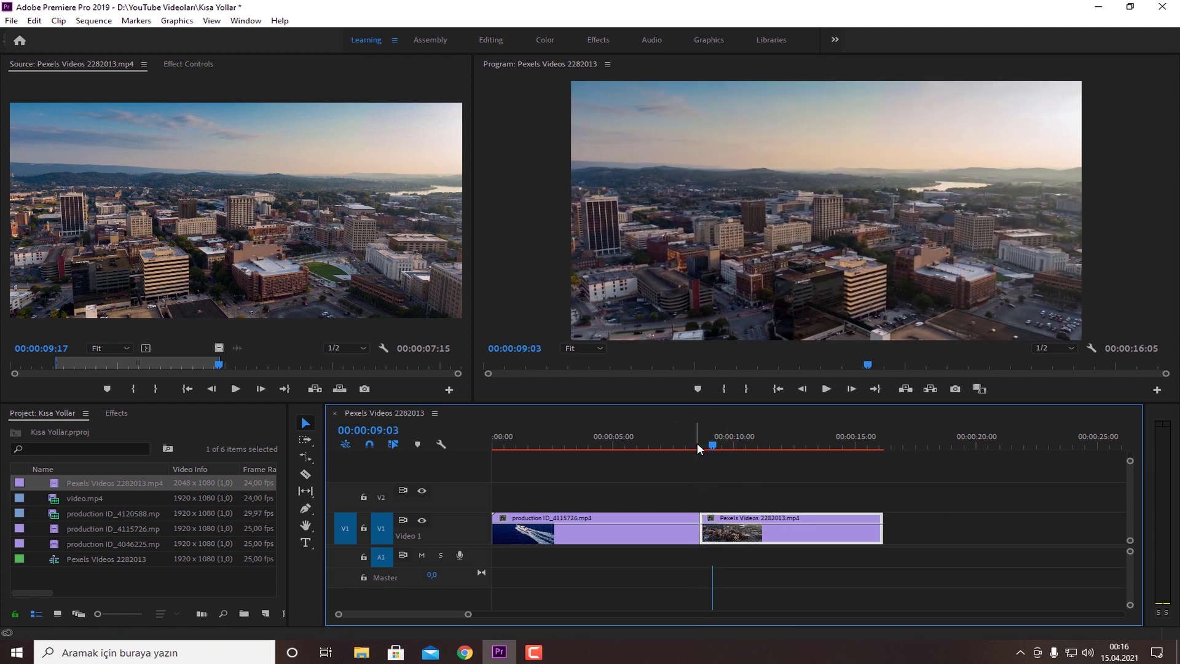
pyautogui.click(697, 445)
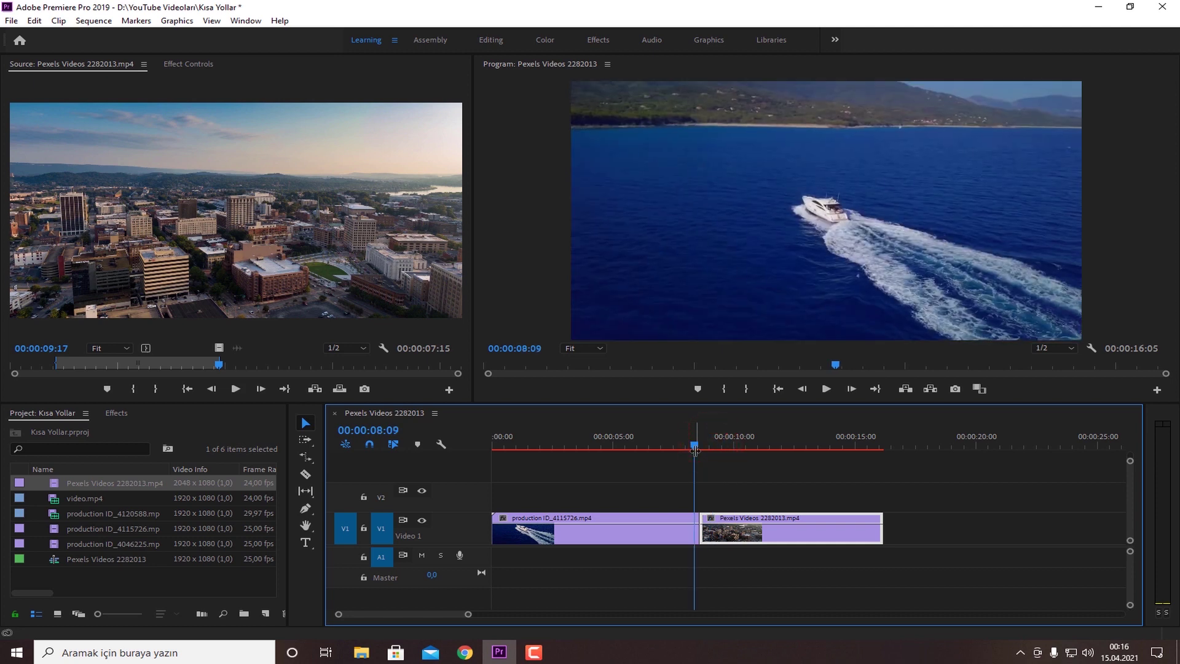
pyautogui.hotkey('ctrl', 'shift', 'v')
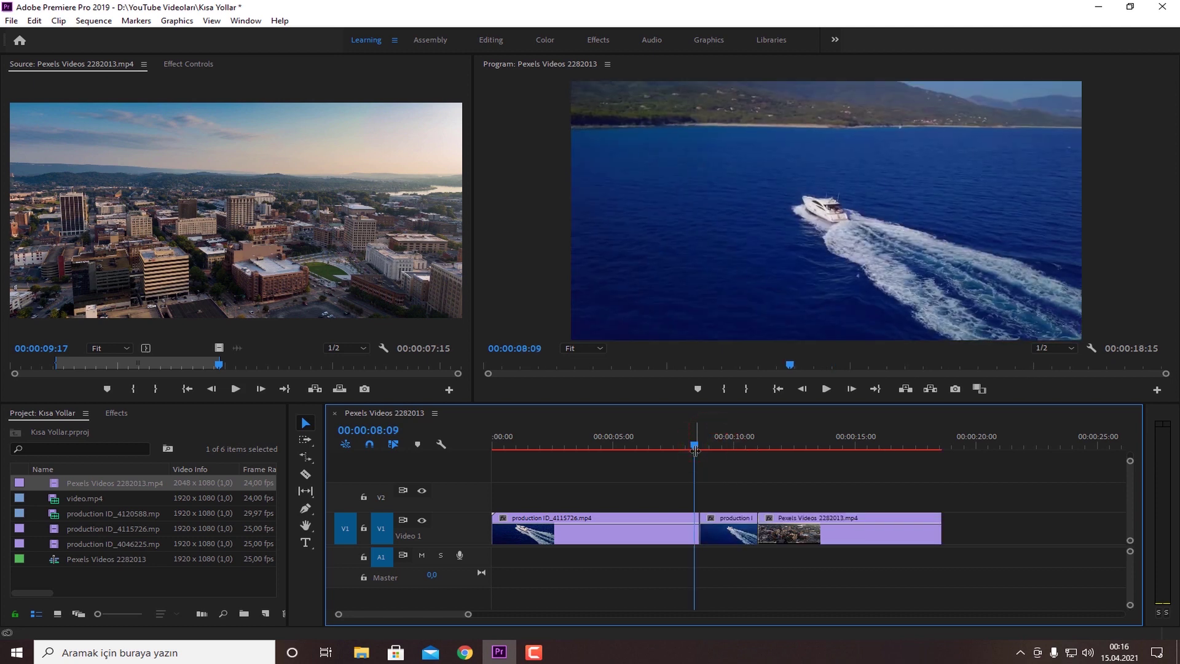
pyautogui.hotkey('ctrl', 'z')
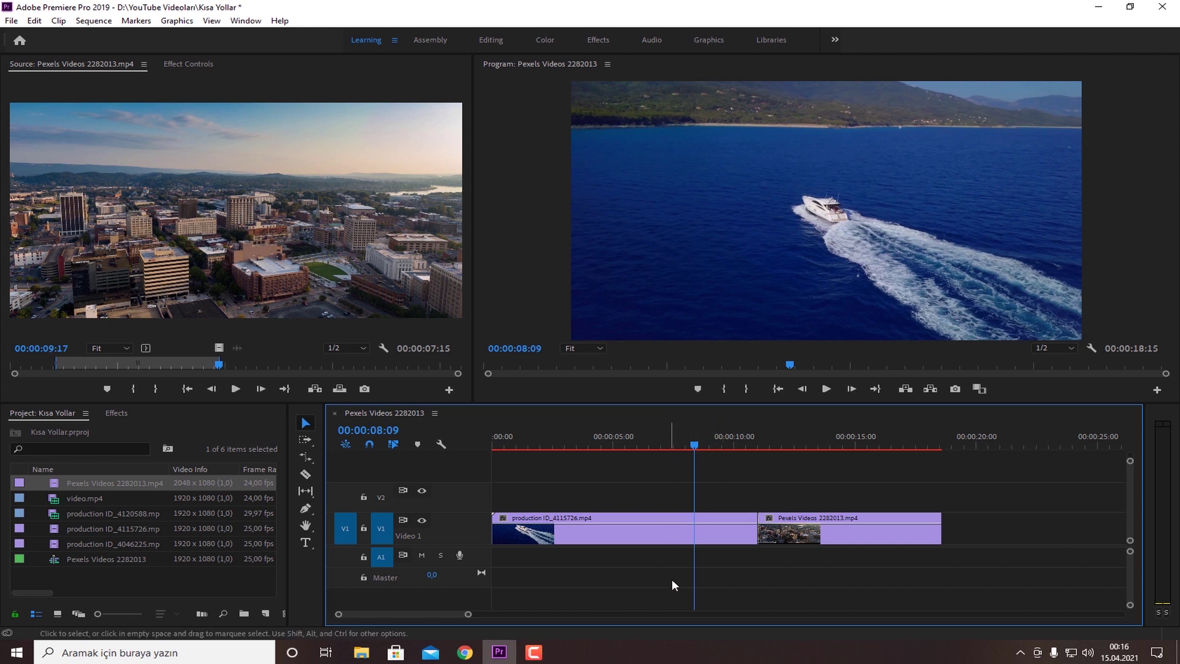
pyautogui.moveTo(694, 442); pyautogui.dragTo(695, 444)
pyautogui.moveTo(687, 442); pyautogui.dragTo(567, 442)
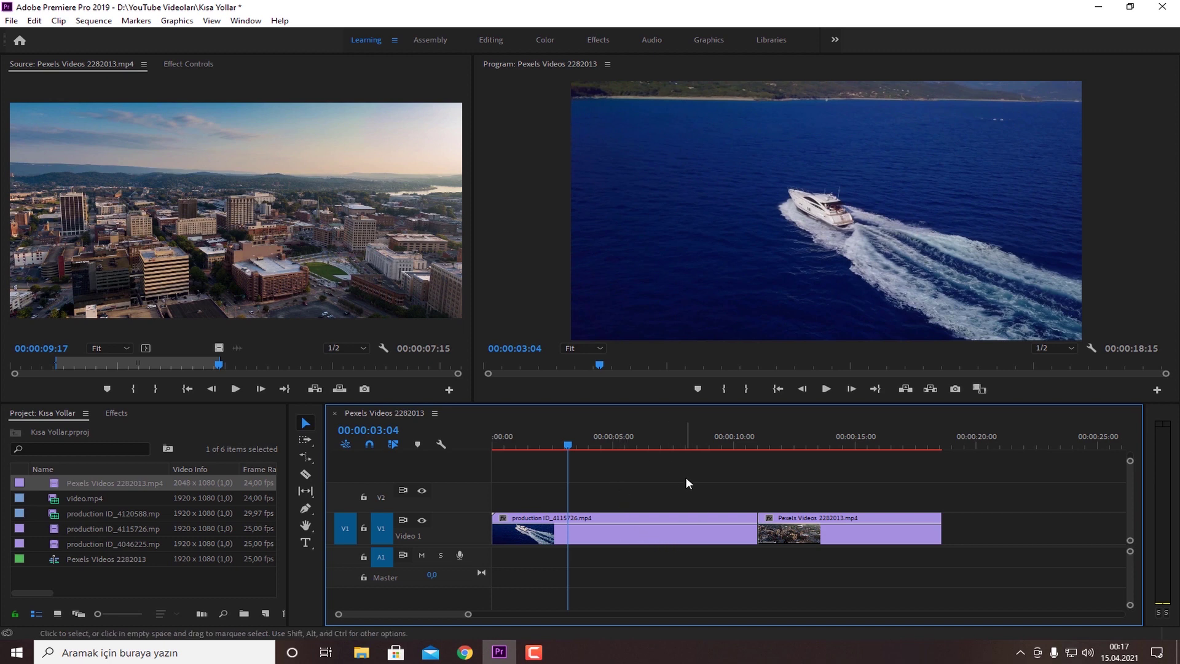
pyautogui.moveTo(576, 440); pyautogui.dragTo(694, 464)
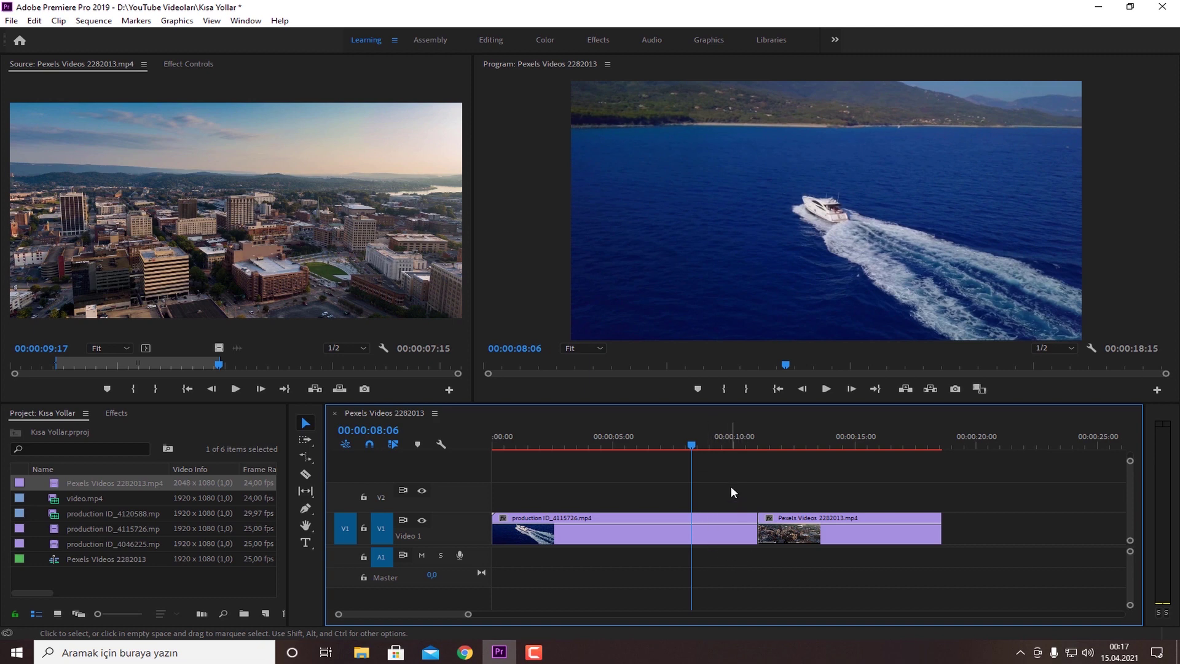
# Step: Ripple-trim the boat clip's tail at 08:06 and its head at 00:00:02:18
pyautogui.press('w')
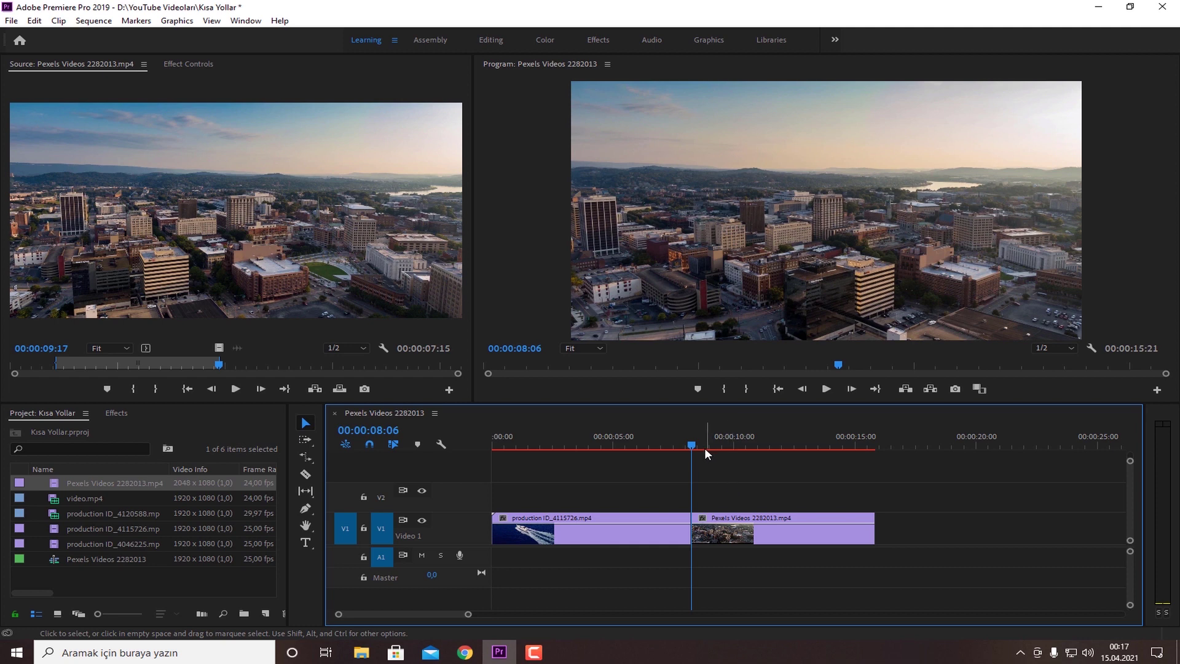
pyautogui.moveTo(691, 444); pyautogui.dragTo(557, 475)
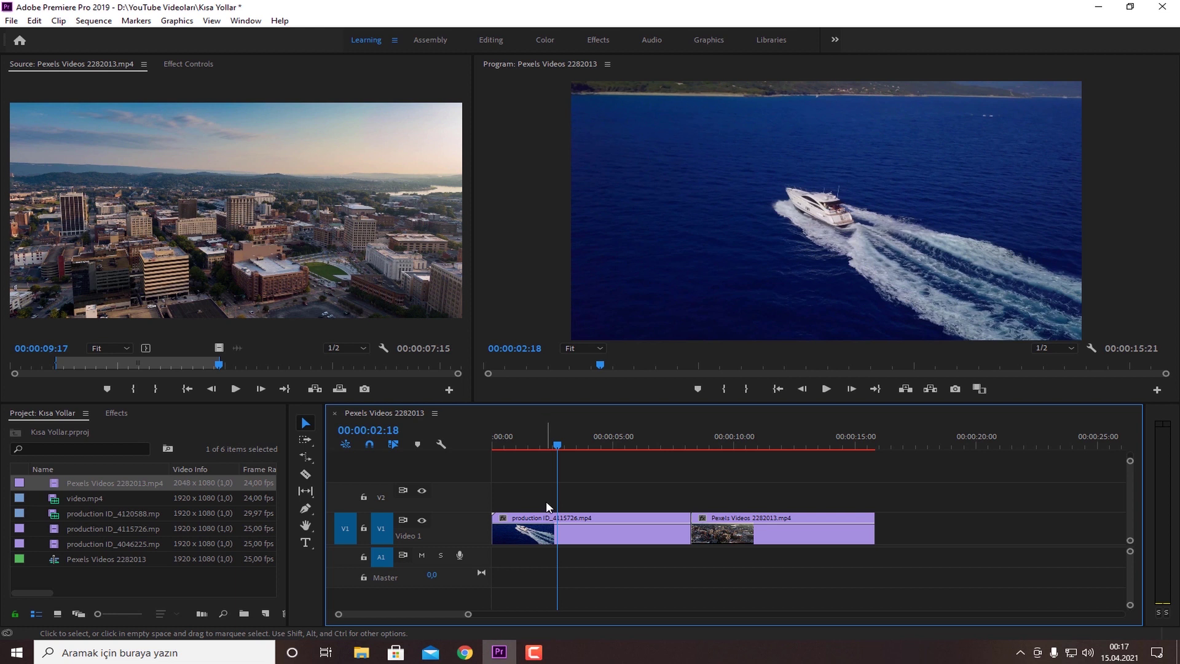
pyautogui.click(543, 533)
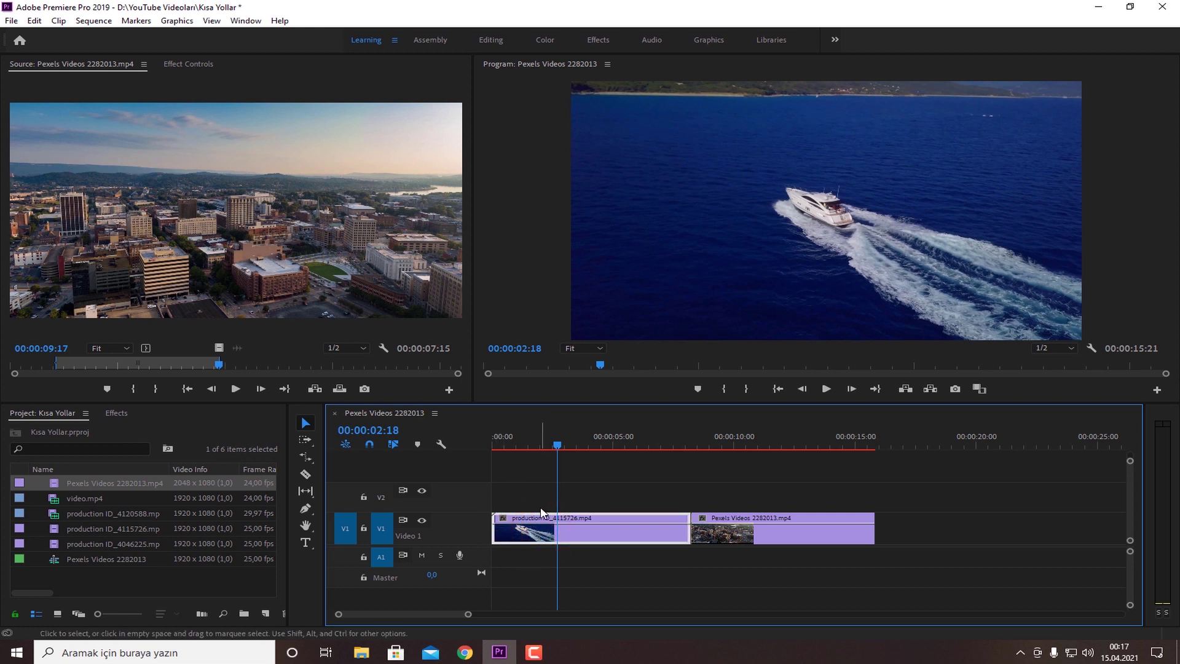
pyautogui.press('q')
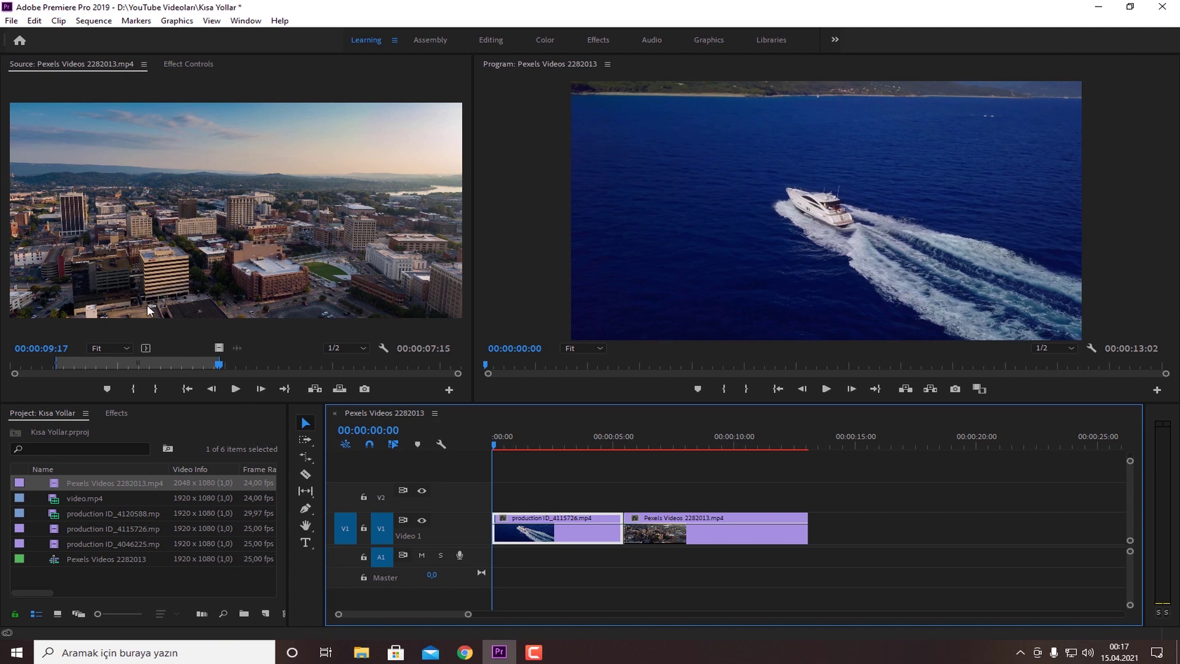
# Step: Play through the boat-to-city cut from about 4 seconds, then select the city clip
pyautogui.click(687, 437)
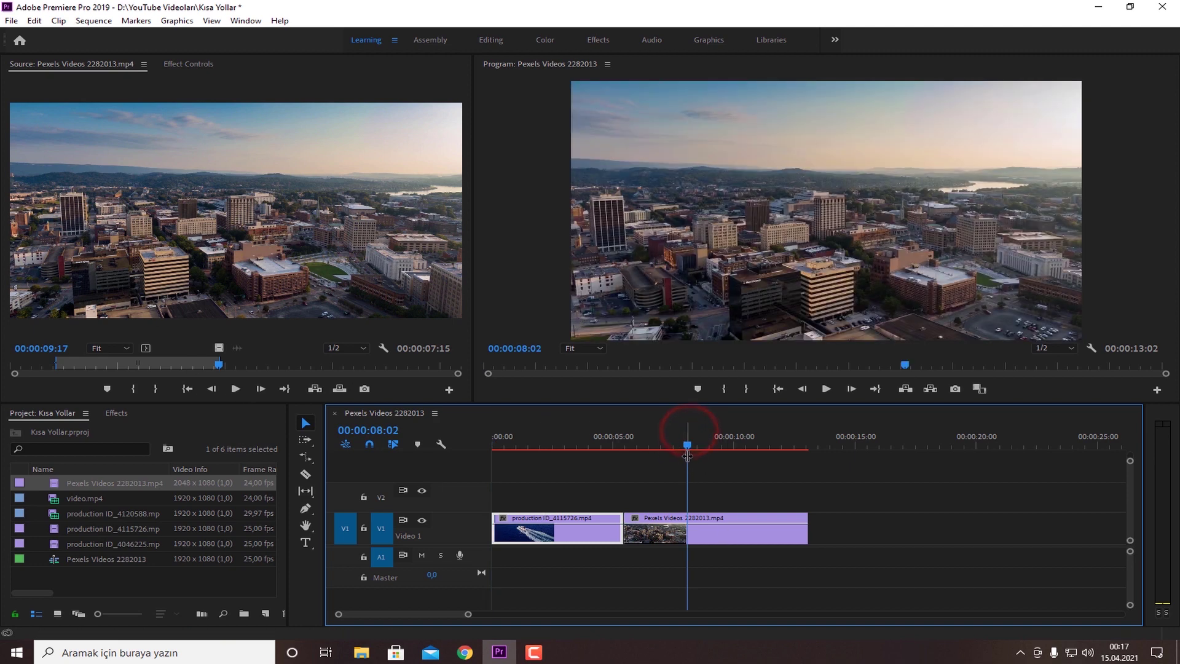
pyautogui.click(679, 444)
pyautogui.press('space')
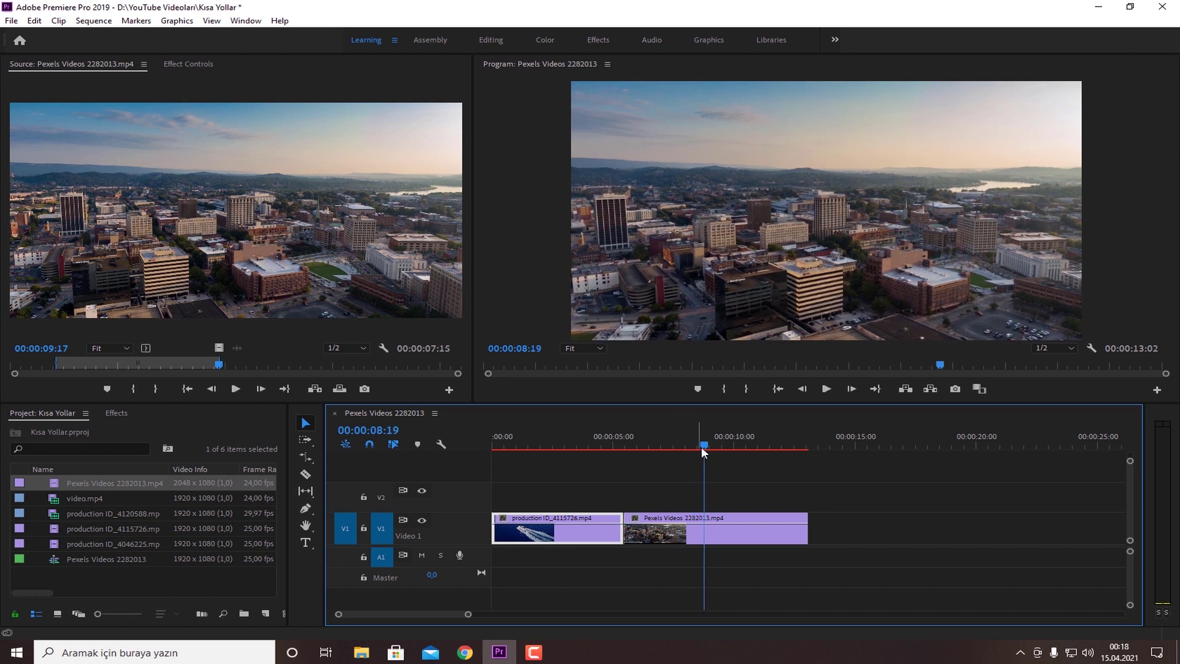
pyautogui.moveTo(702, 446); pyautogui.dragTo(601, 450)
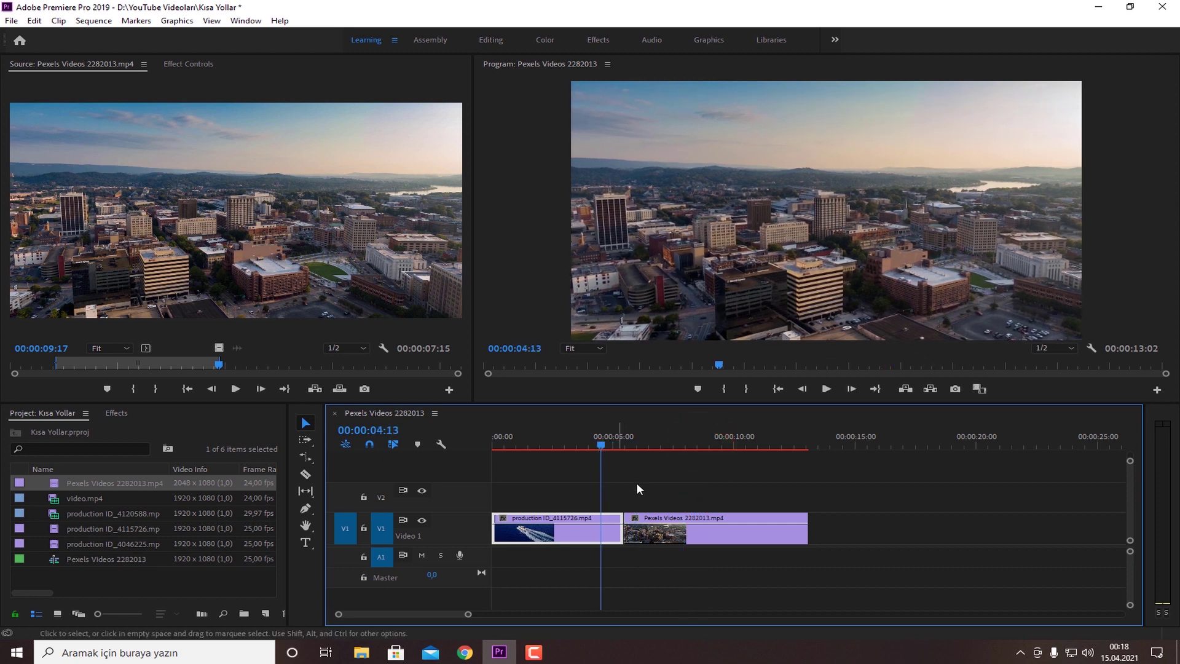
pyautogui.press('space')
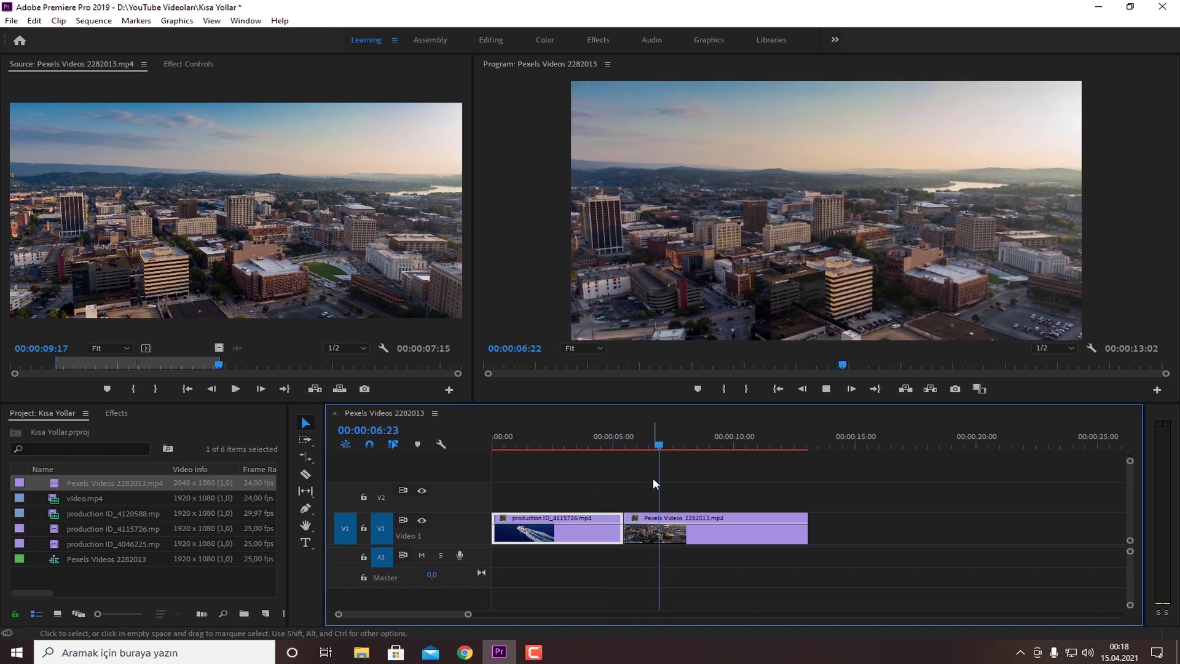
pyautogui.press('space')
pyautogui.click(728, 532)
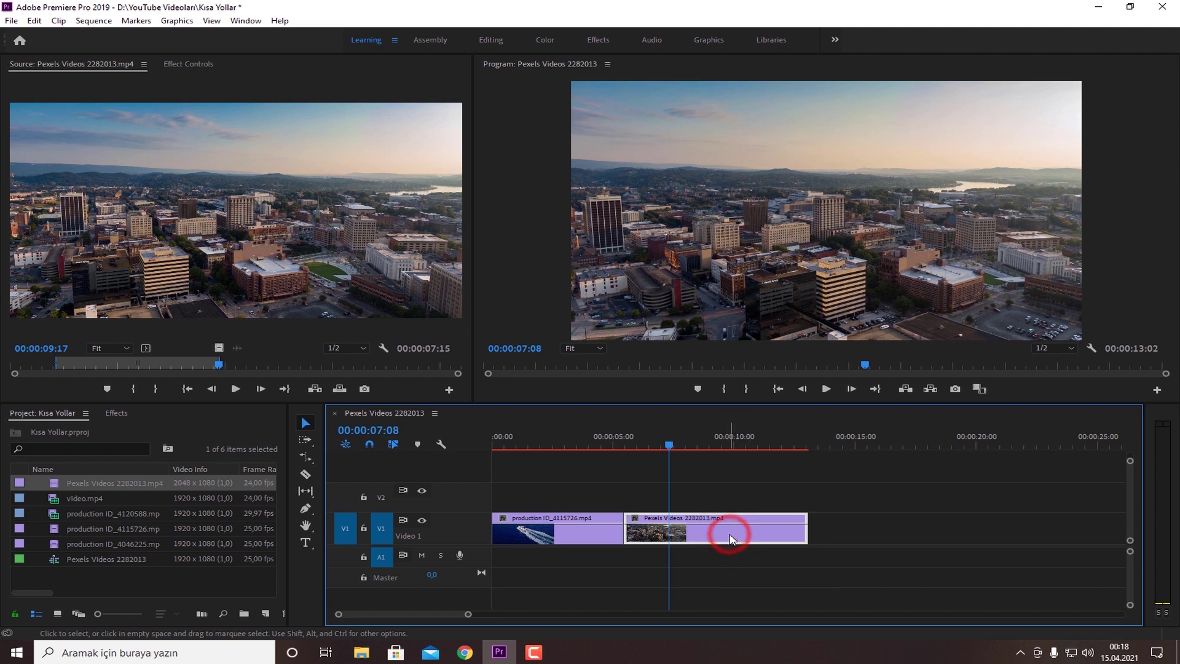
pyautogui.rightClick(729, 534)
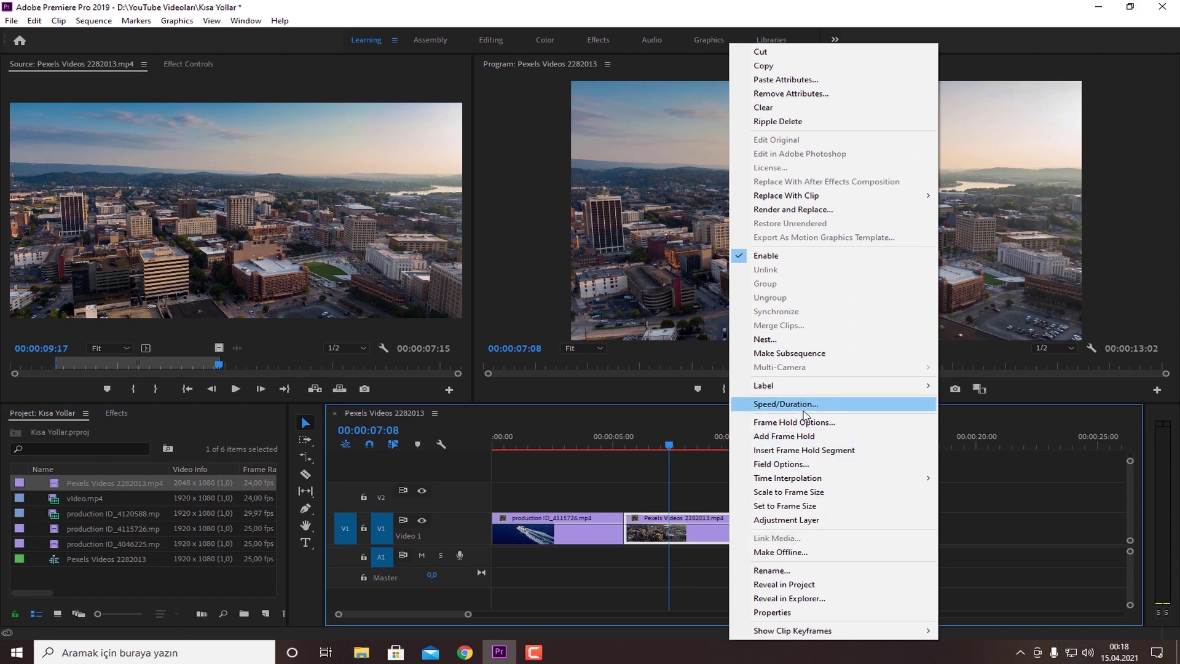
pyautogui.click(834, 408)
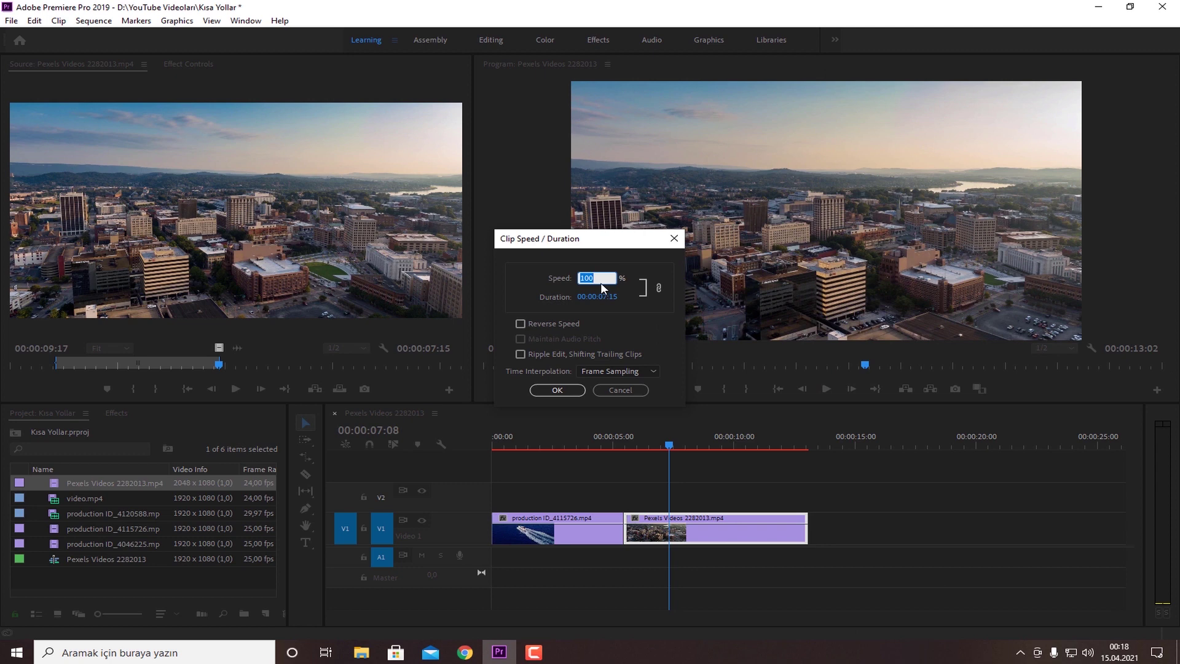
pyautogui.press('Return')
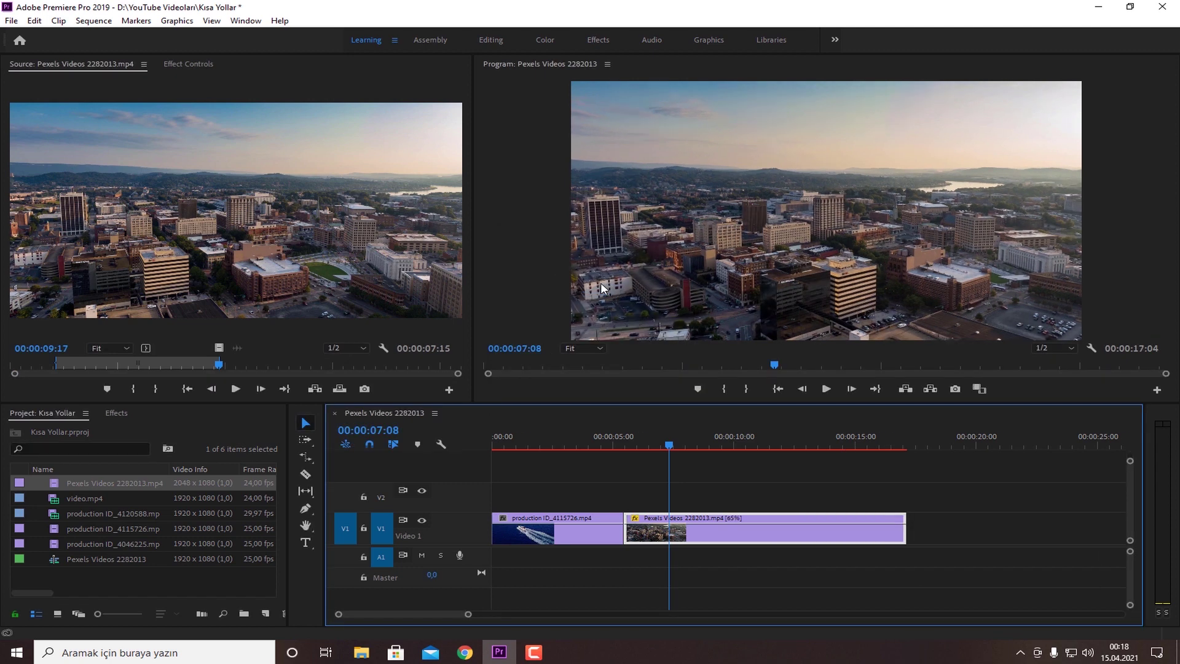
pyautogui.press('space')
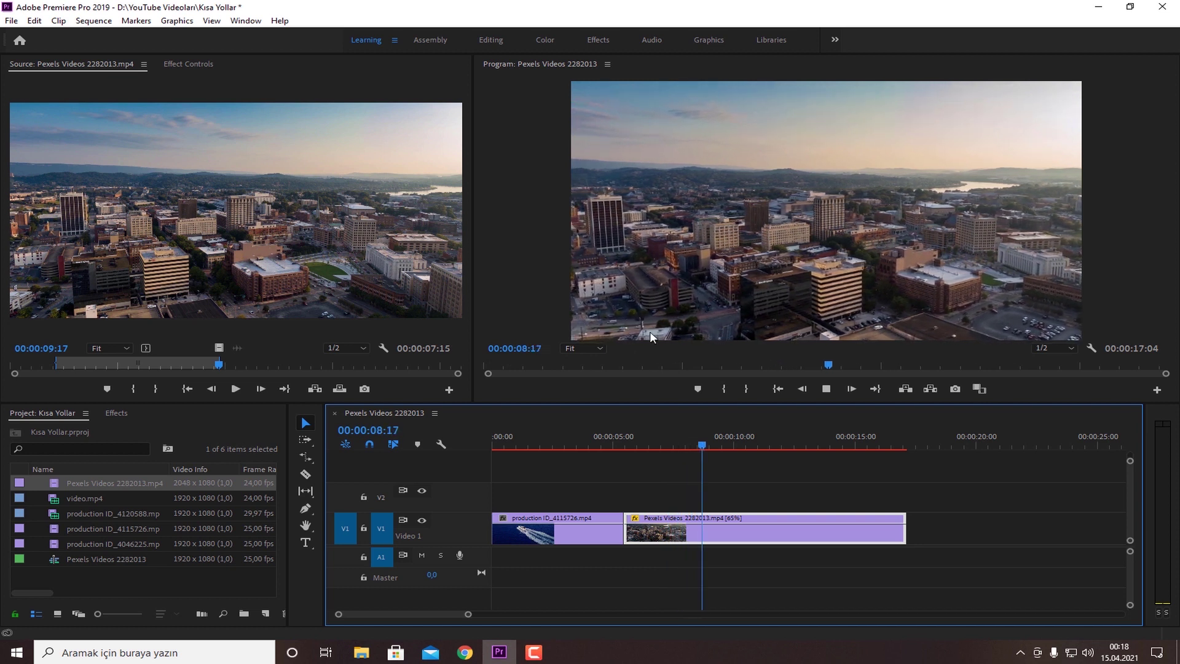
pyautogui.press('space')
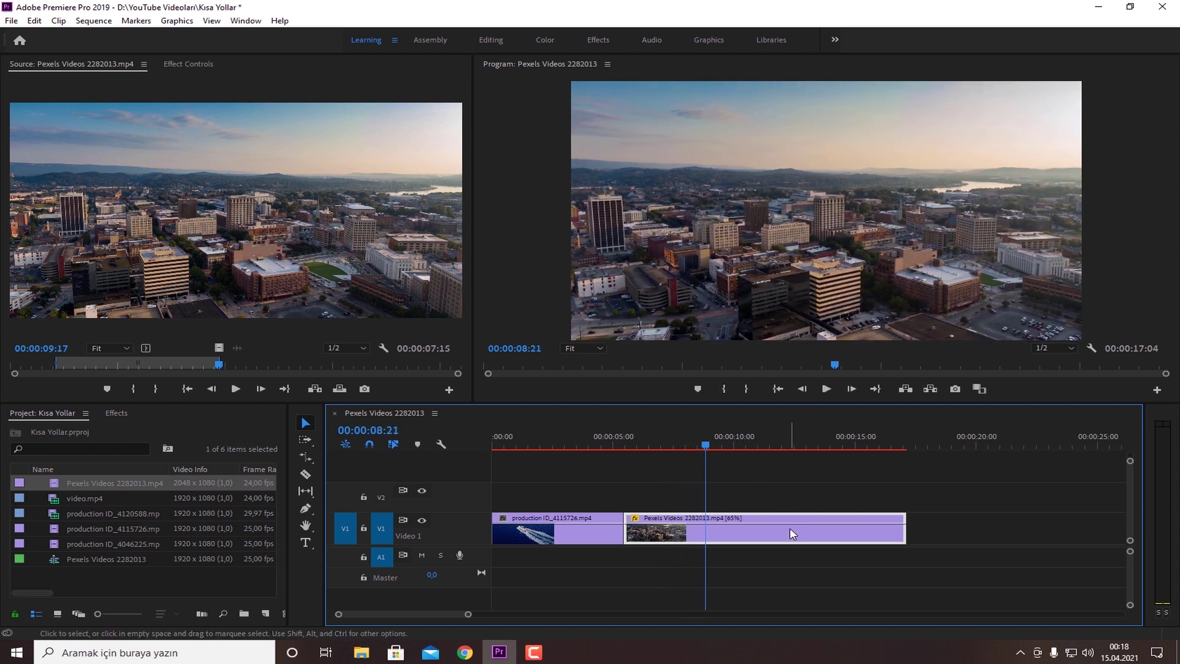
pyautogui.hotkey('ctrl', 'z')
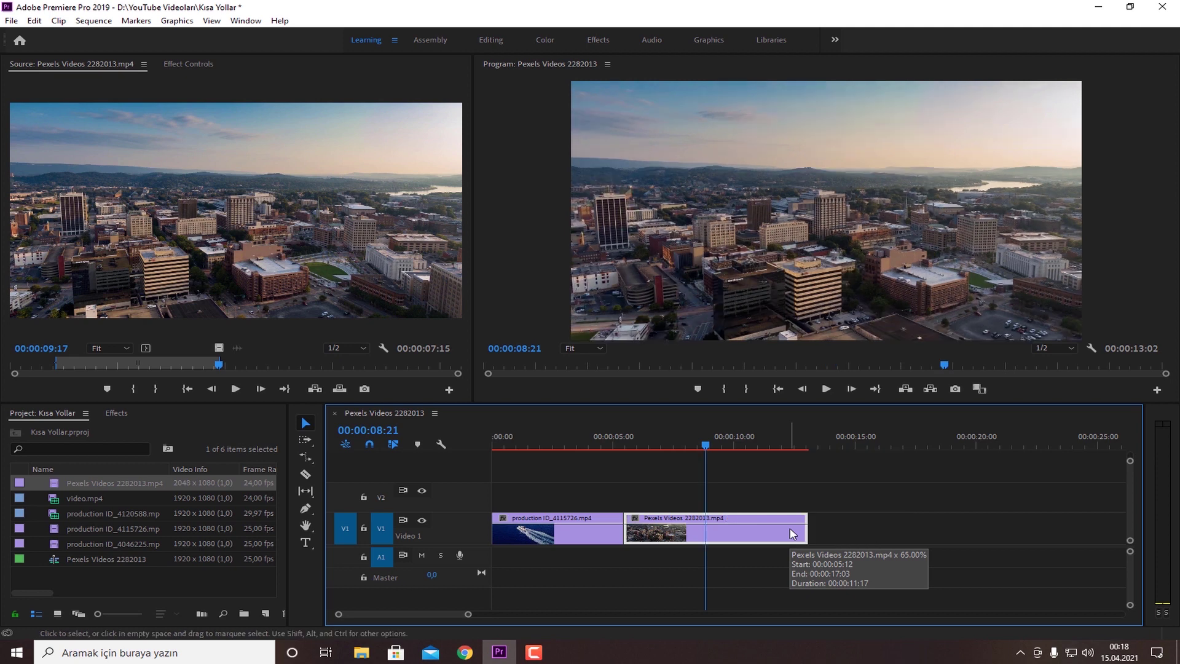
# Step: Save, then rate-stretch the city clip through 52.92% and 44.71% before settling at about 146% speed
pyautogui.press('b')
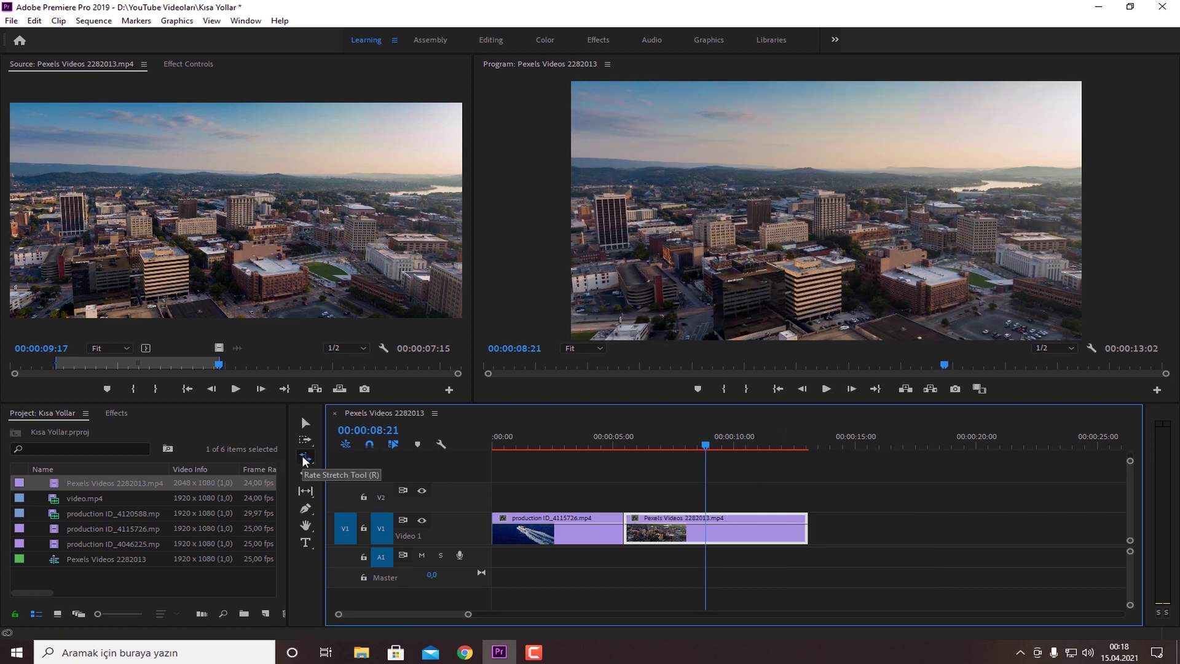
pyautogui.hotkey('ctrl', 's')
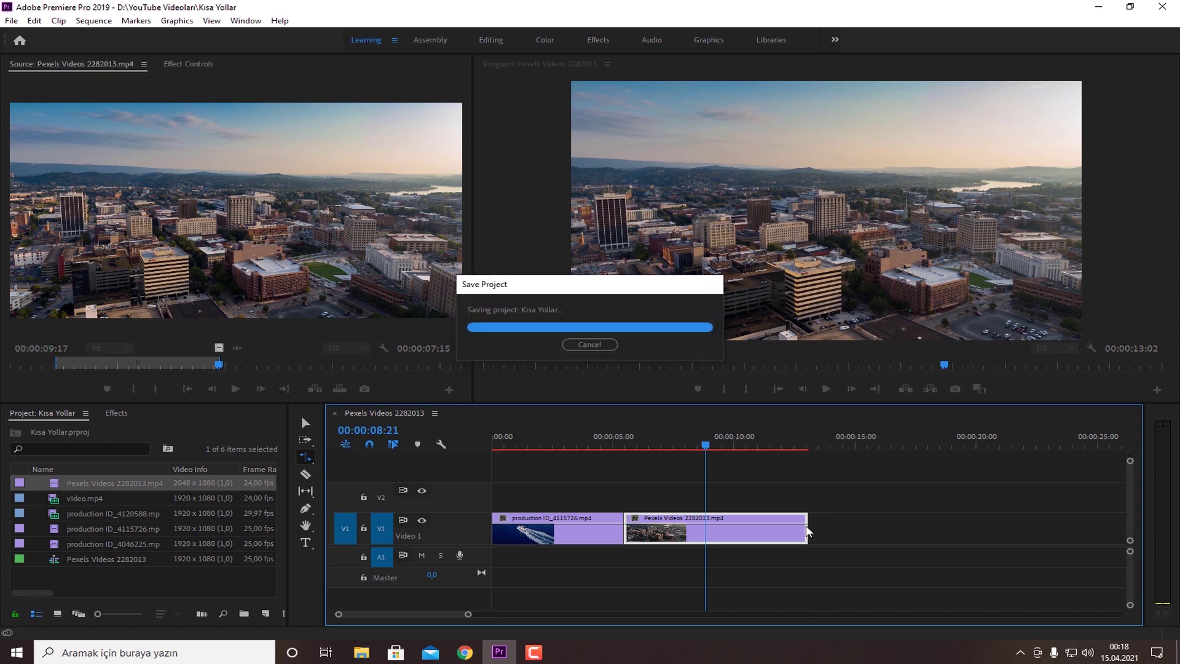
pyautogui.moveTo(807, 530); pyautogui.dragTo(967, 522)
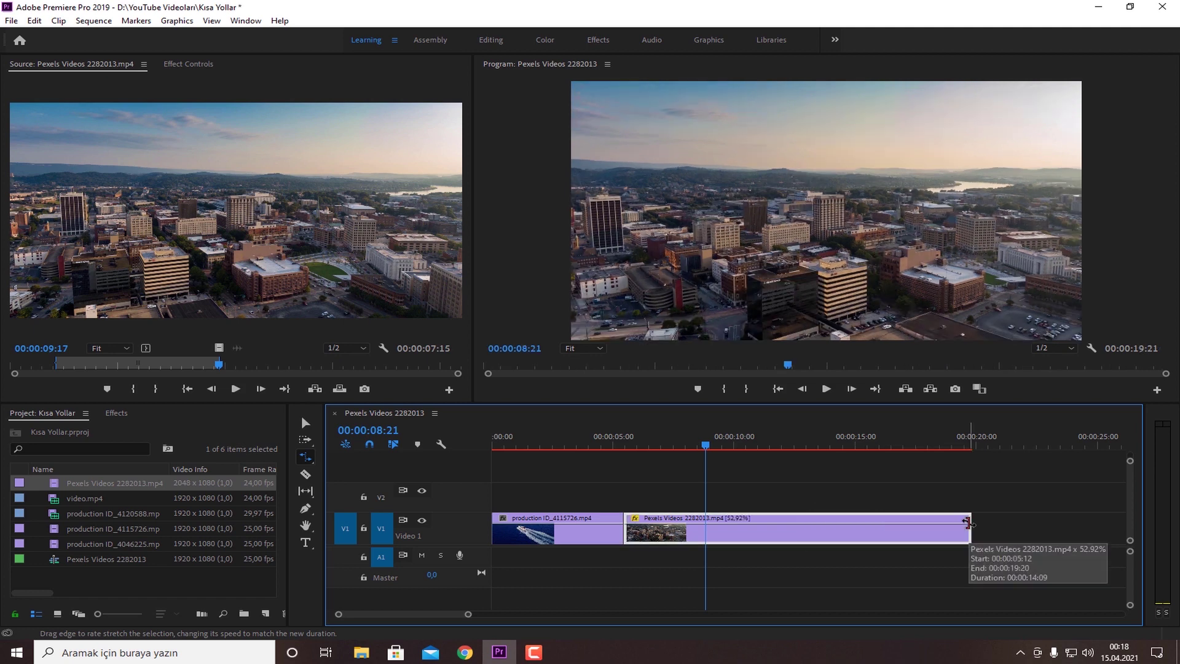
pyautogui.press('v')
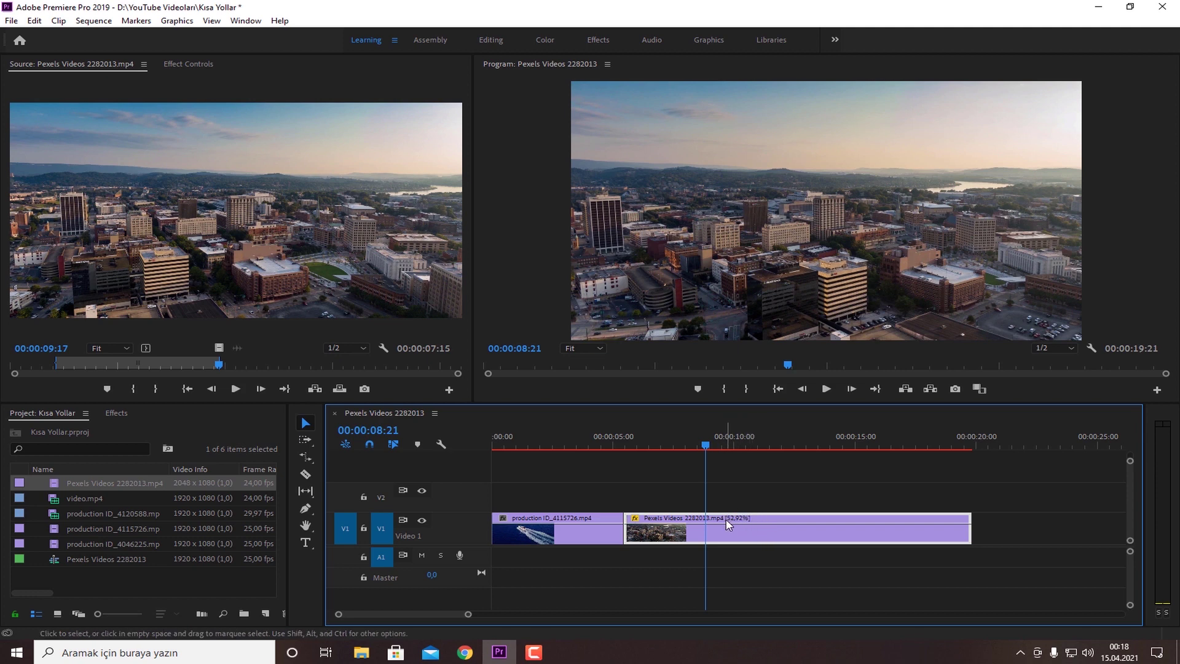
pyautogui.moveTo(727, 523)
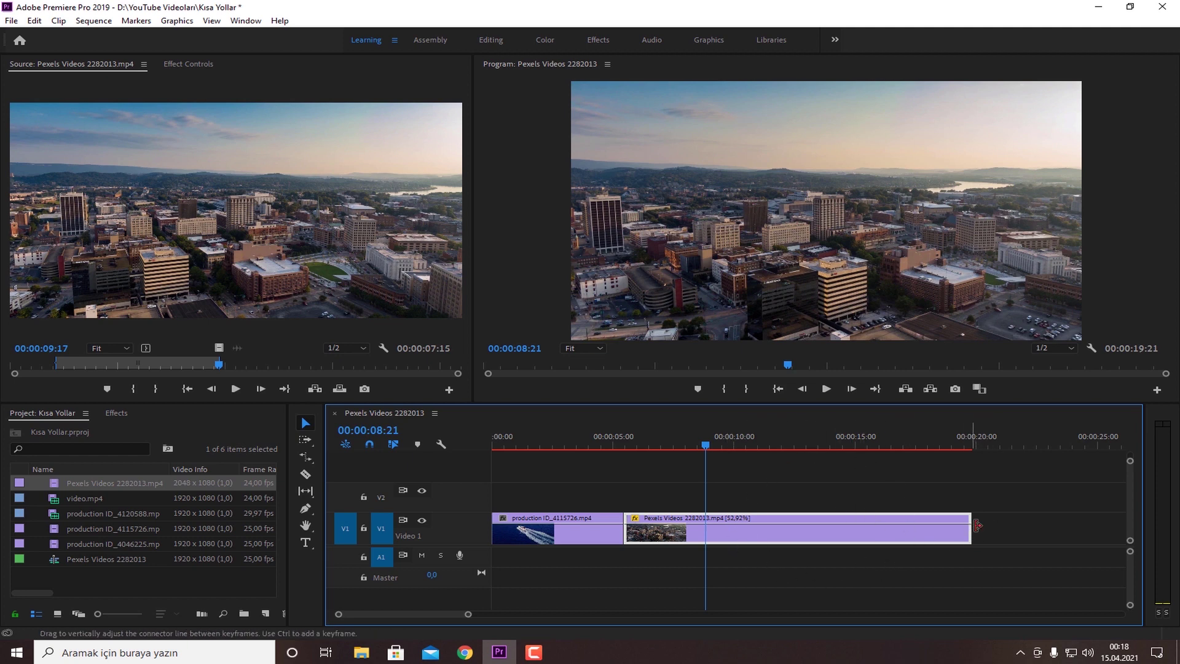
pyautogui.moveTo(971, 528); pyautogui.dragTo(1032, 520)
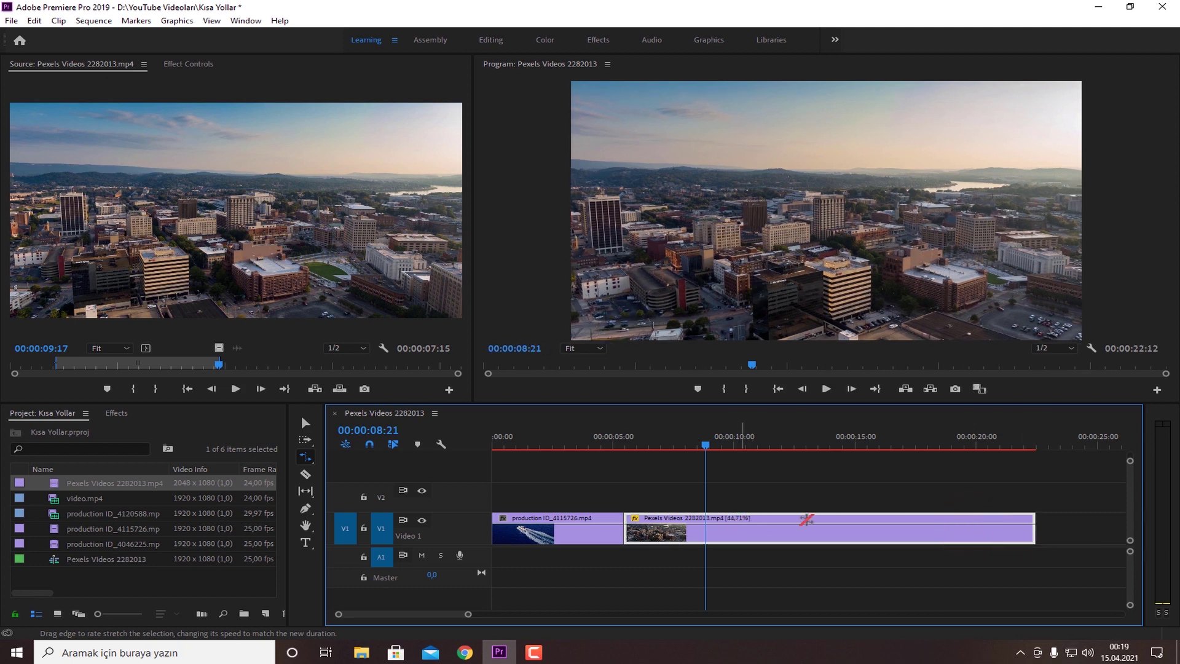
pyautogui.moveTo(1034, 530); pyautogui.dragTo(1003, 533)
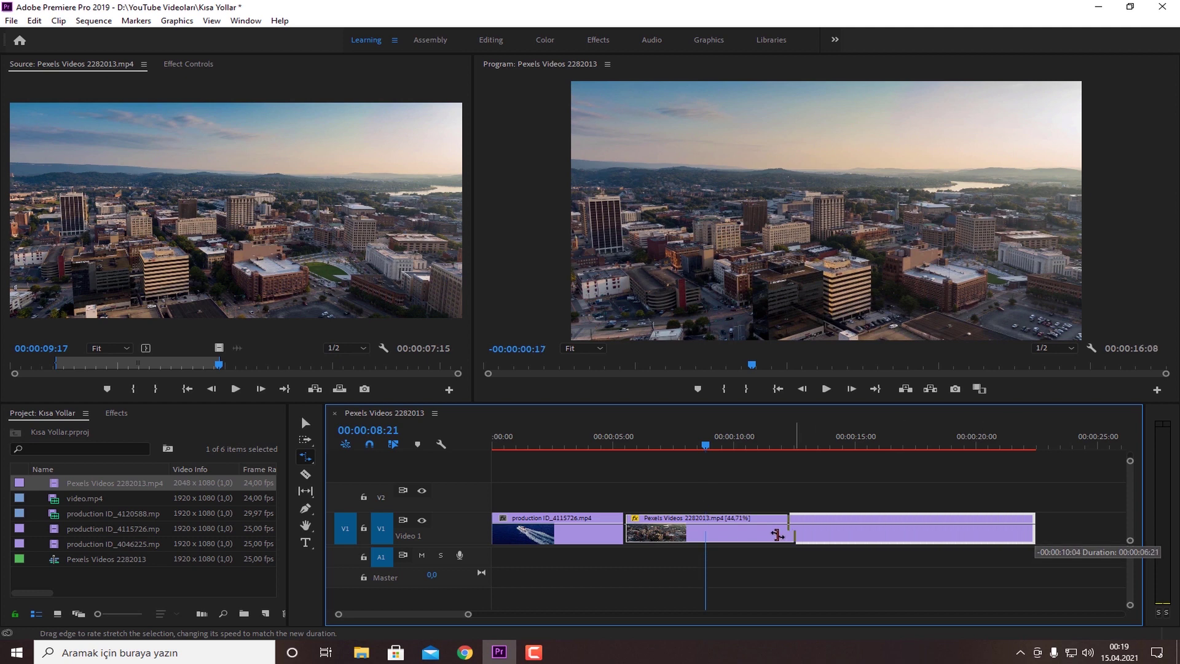
pyautogui.moveTo(1003, 533); pyautogui.dragTo(747, 532)
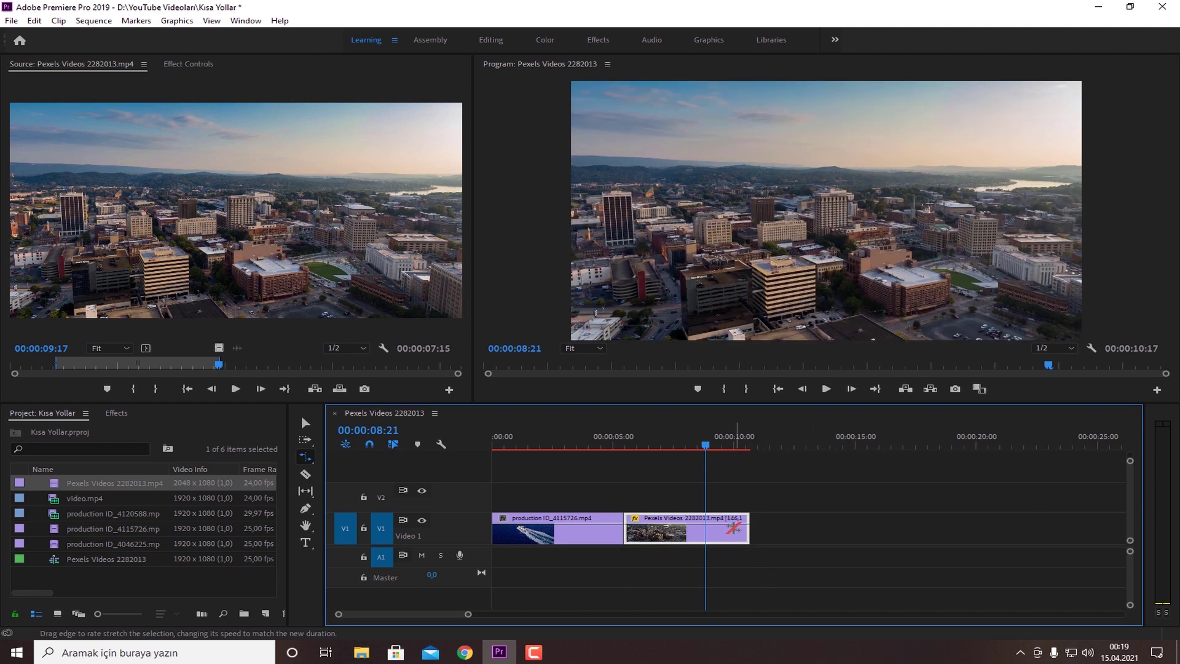
# Step: Check the city clip's Speed/Duration, confirming 146.15% speed
pyautogui.press('v')
pyautogui.rightClick(738, 535)
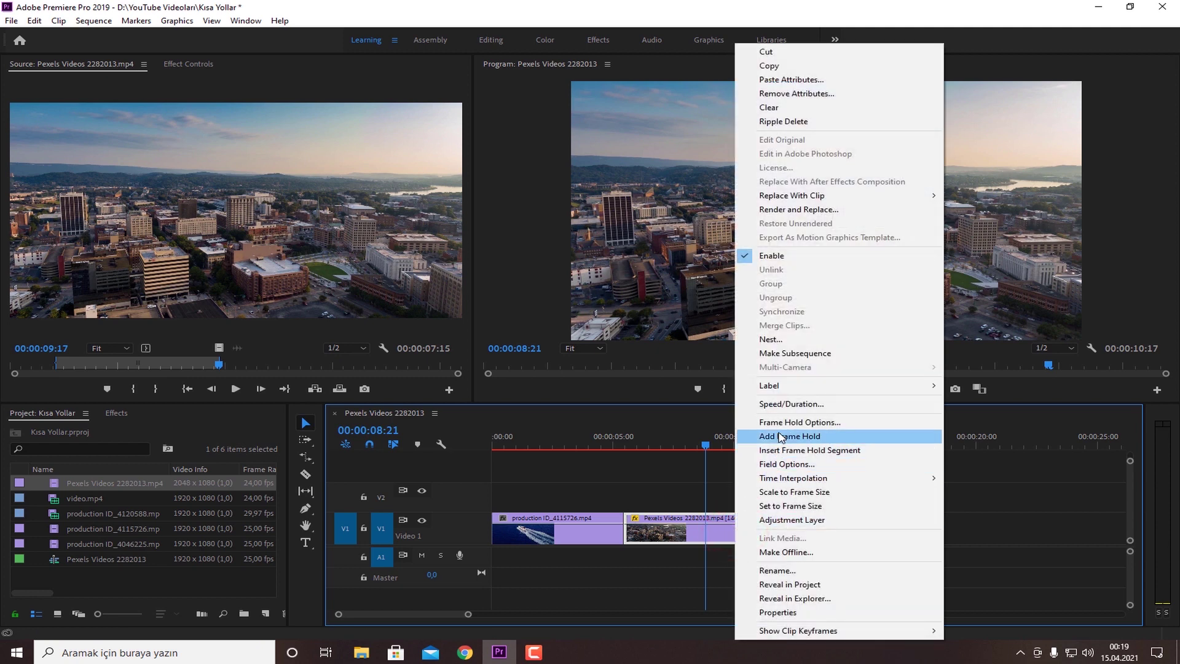
pyautogui.click(791, 405)
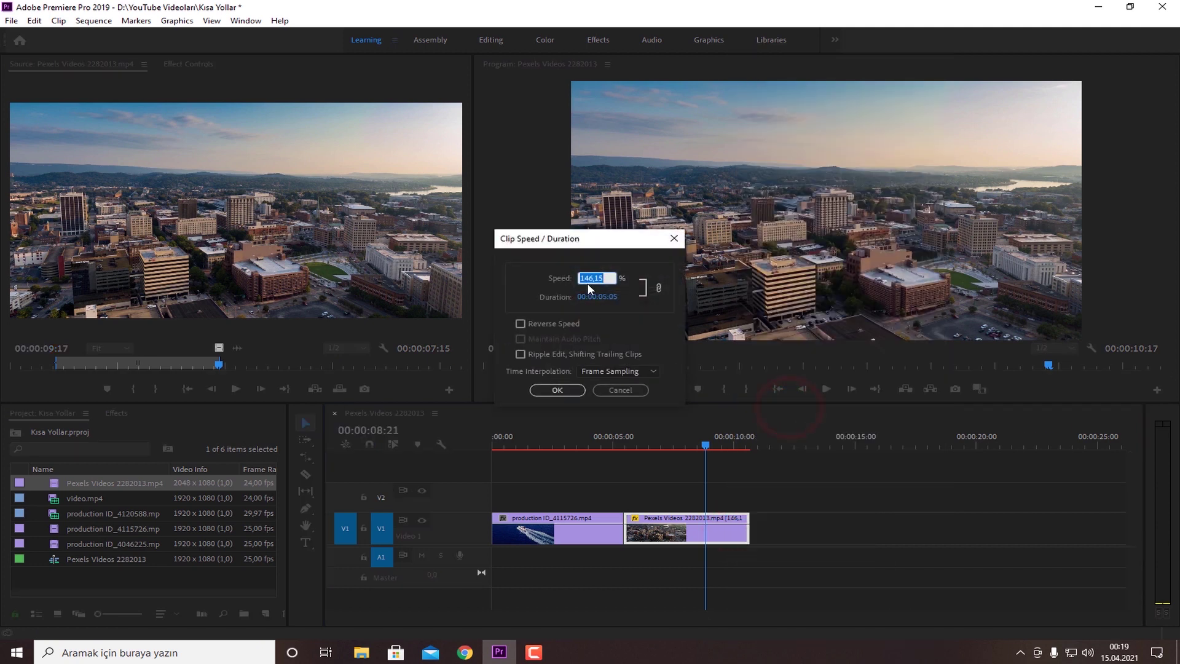
pyautogui.click(612, 278)
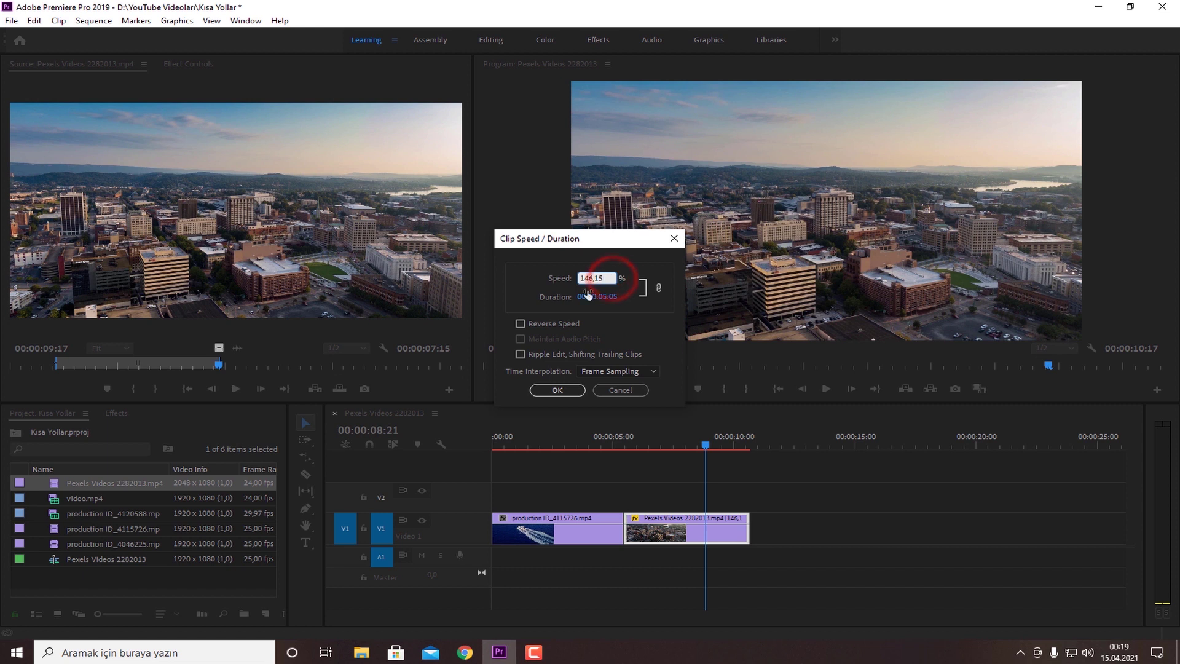
pyautogui.click(568, 392)
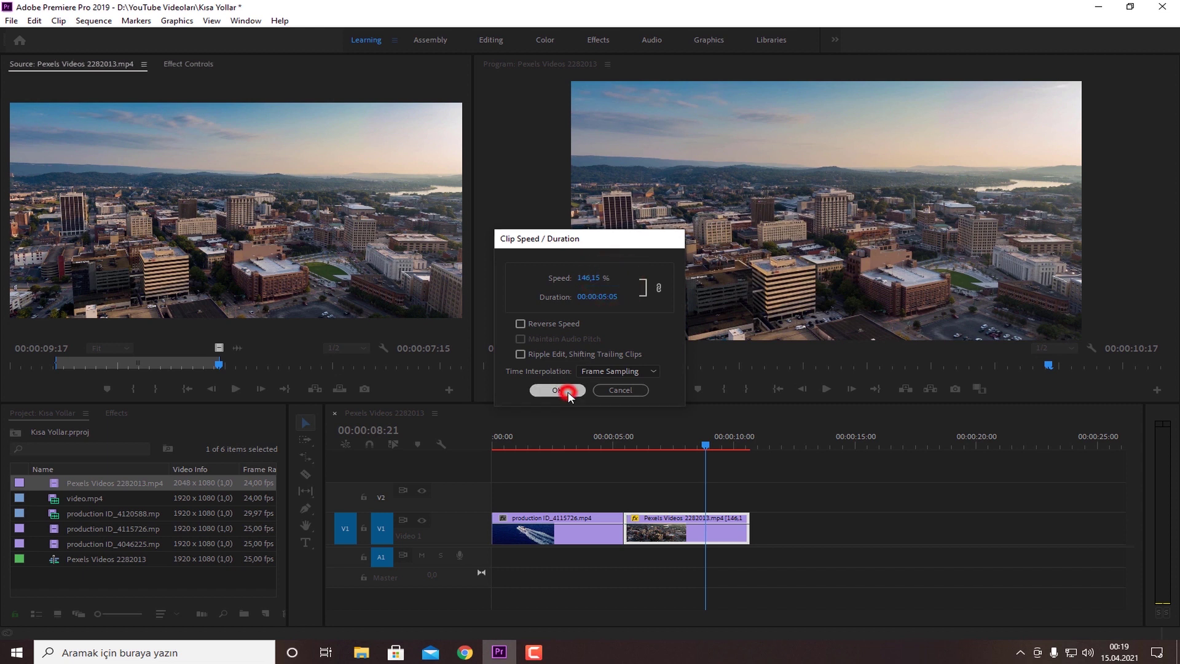
# Step: Rate-stretch the city clip longer to 64.62% speed and scrub through it
pyautogui.press('r')
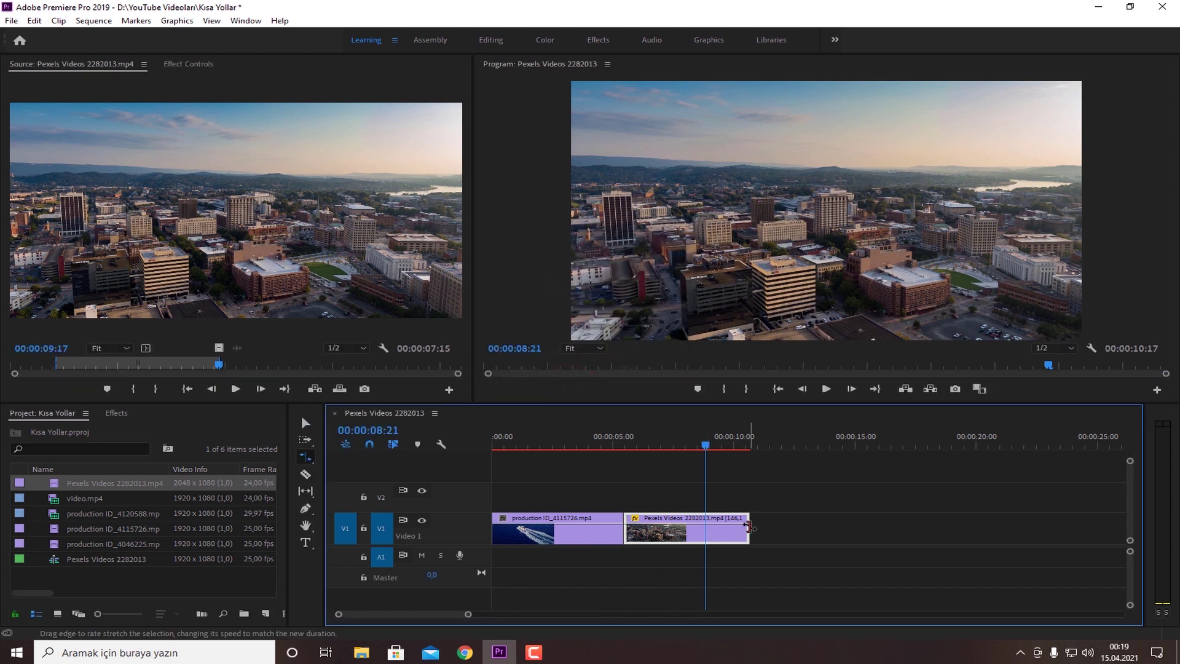
pyautogui.moveTo(746, 526); pyautogui.dragTo(907, 526)
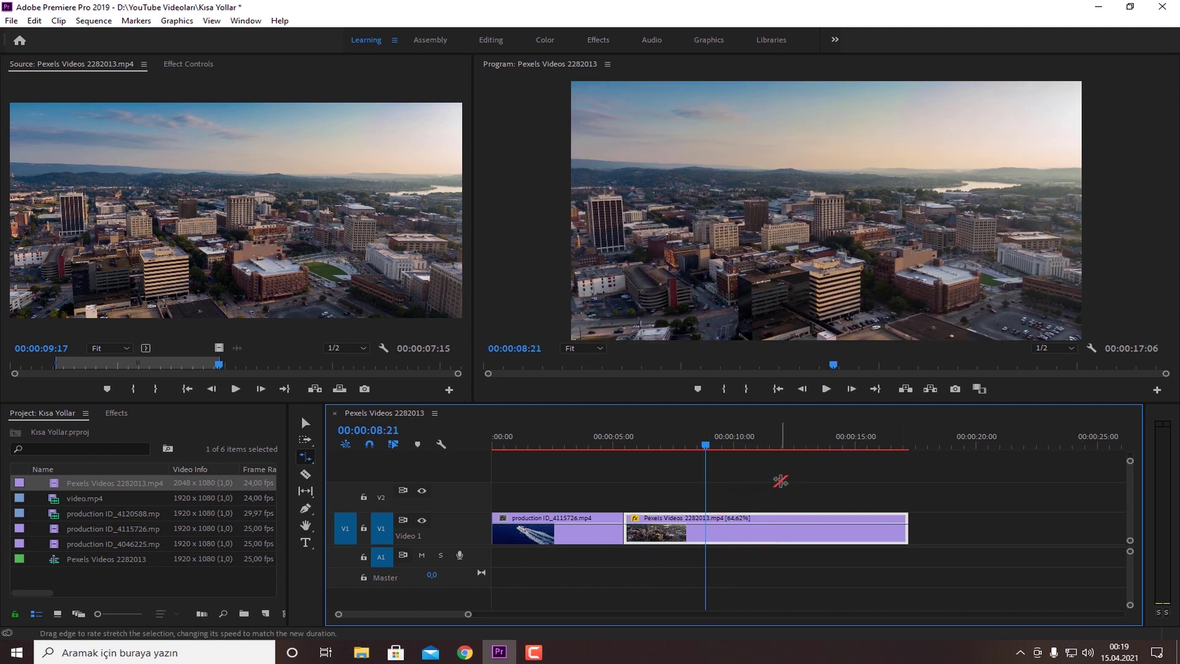
pyautogui.press('v')
pyautogui.moveTo(710, 441)
pyautogui.mouseDown()
pyautogui.moveTo(727, 445)
pyautogui.moveTo(617, 444)
pyautogui.mouseUp()
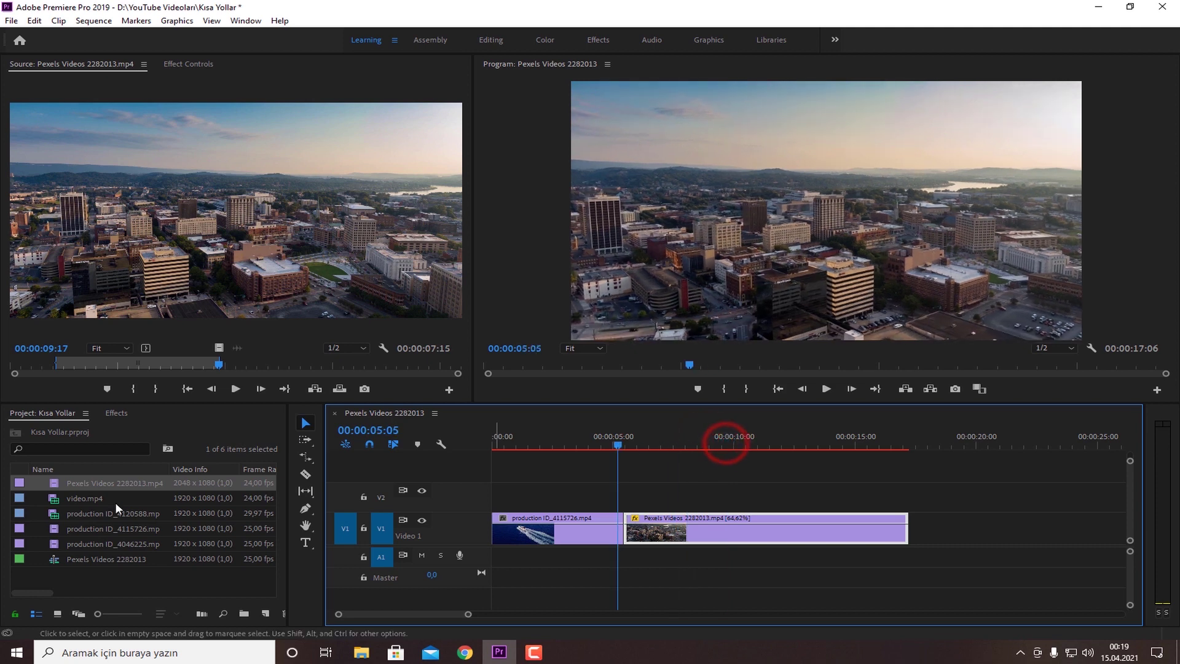
# Step: Place production ID_4046225 on V1 after the city clip and play from about 16 seconds
pyautogui.doubleClick(53, 546)
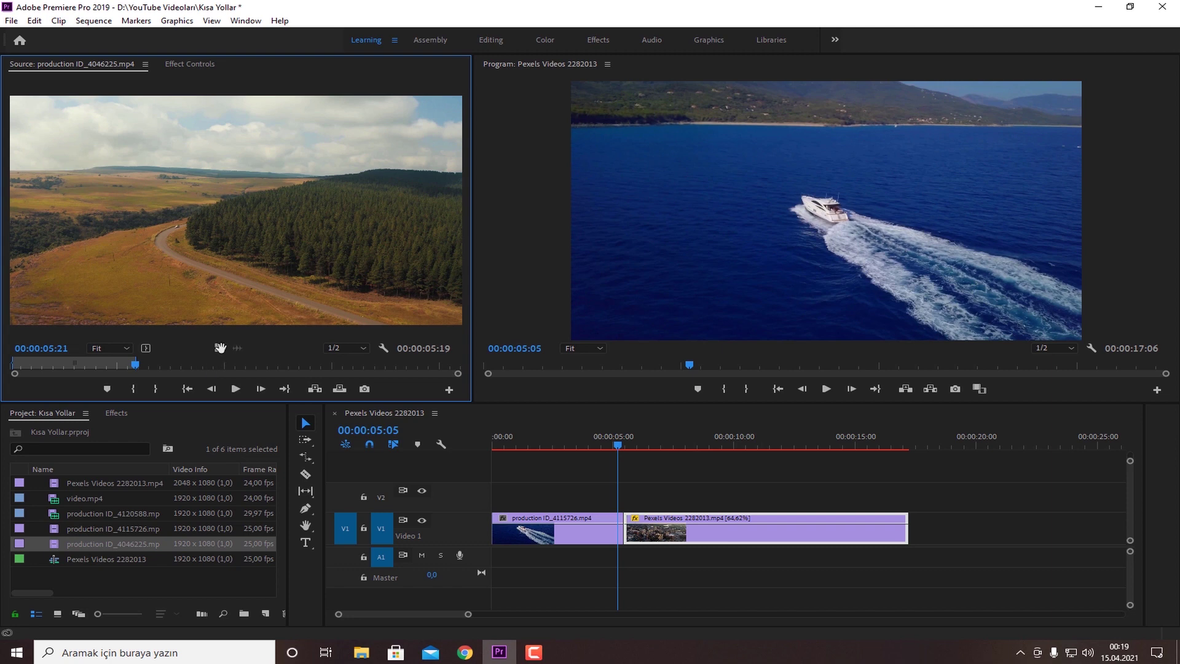
pyautogui.moveTo(220, 348); pyautogui.dragTo(916, 526)
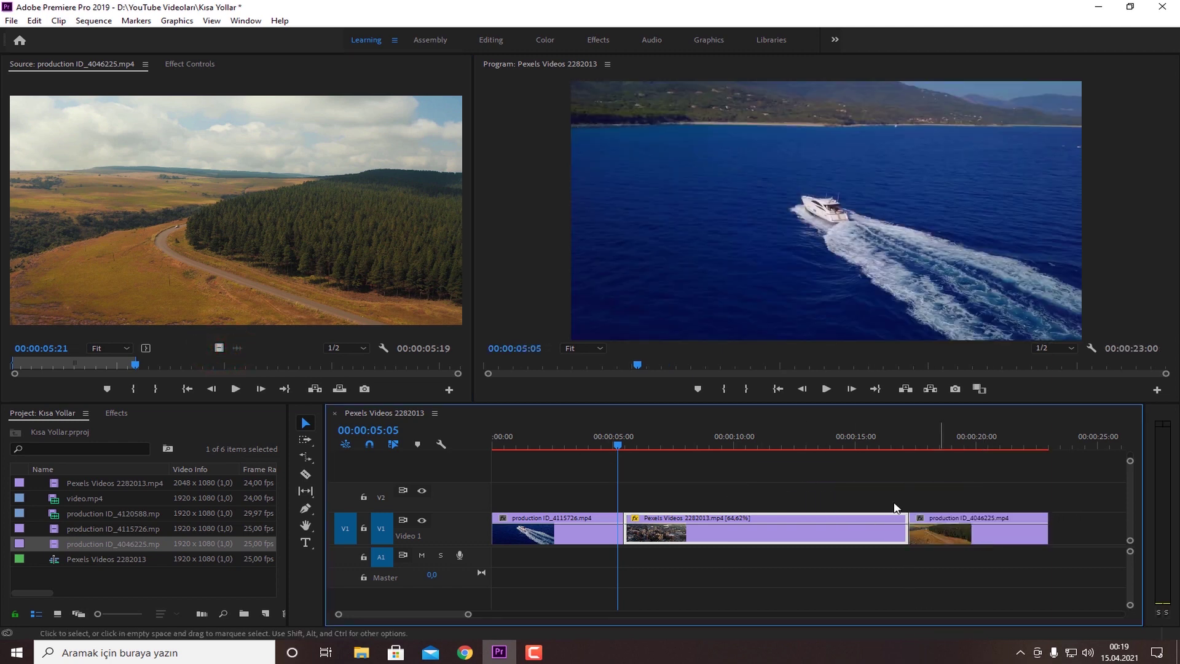
pyautogui.click(900, 445)
pyautogui.press('space')
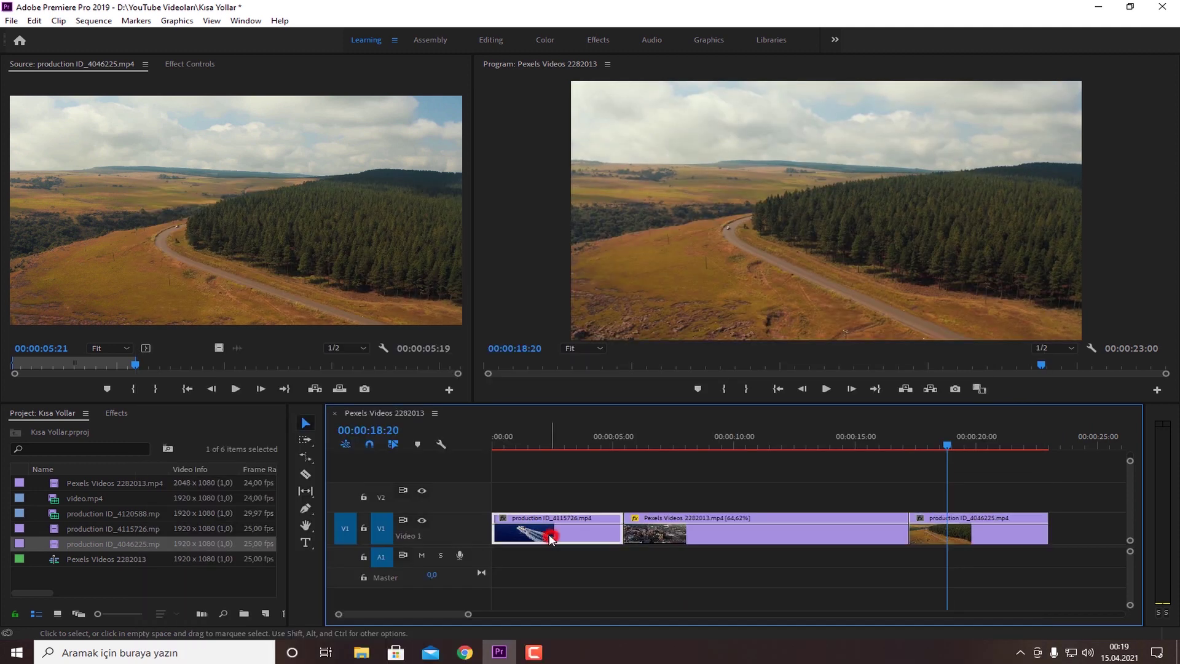
# Step: Load the first boat clip into the Source monitor and select it on V1
pyautogui.doubleClick(541, 534)
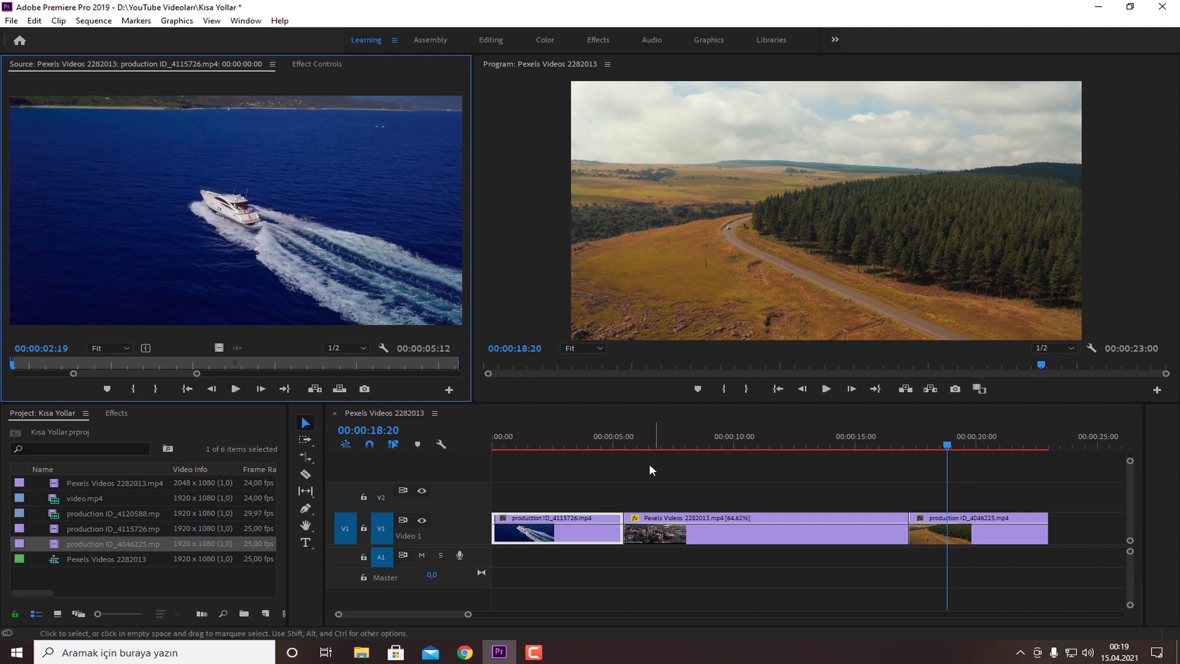
pyautogui.click(577, 445)
pyautogui.click(991, 438)
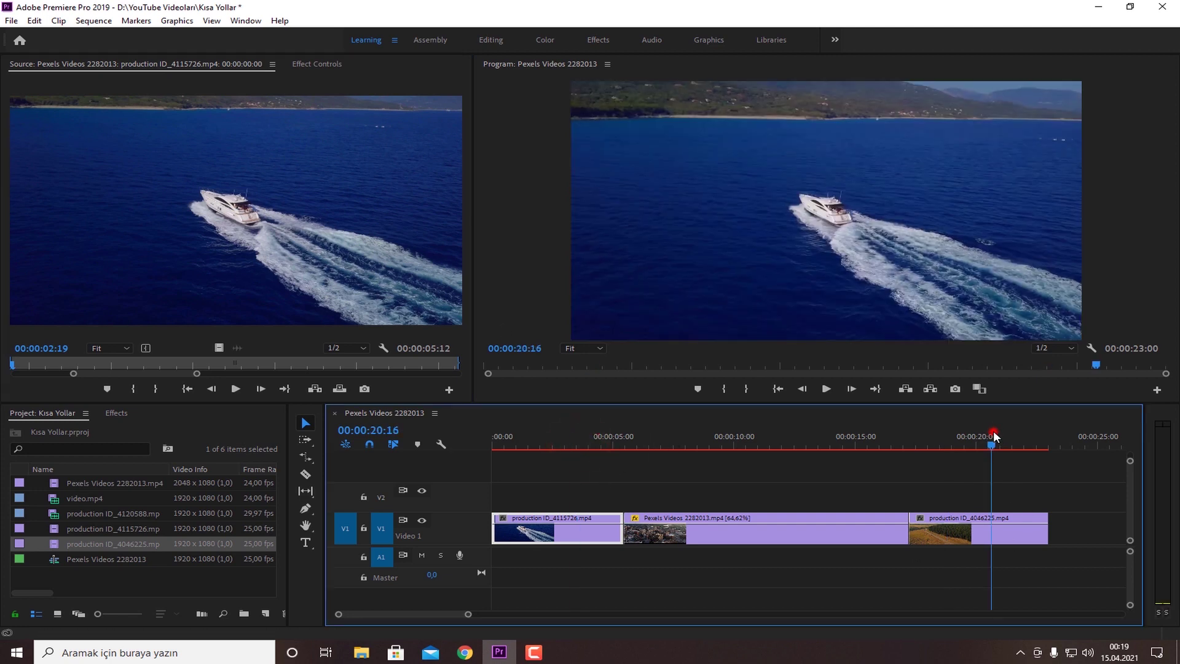
pyautogui.click(1003, 536)
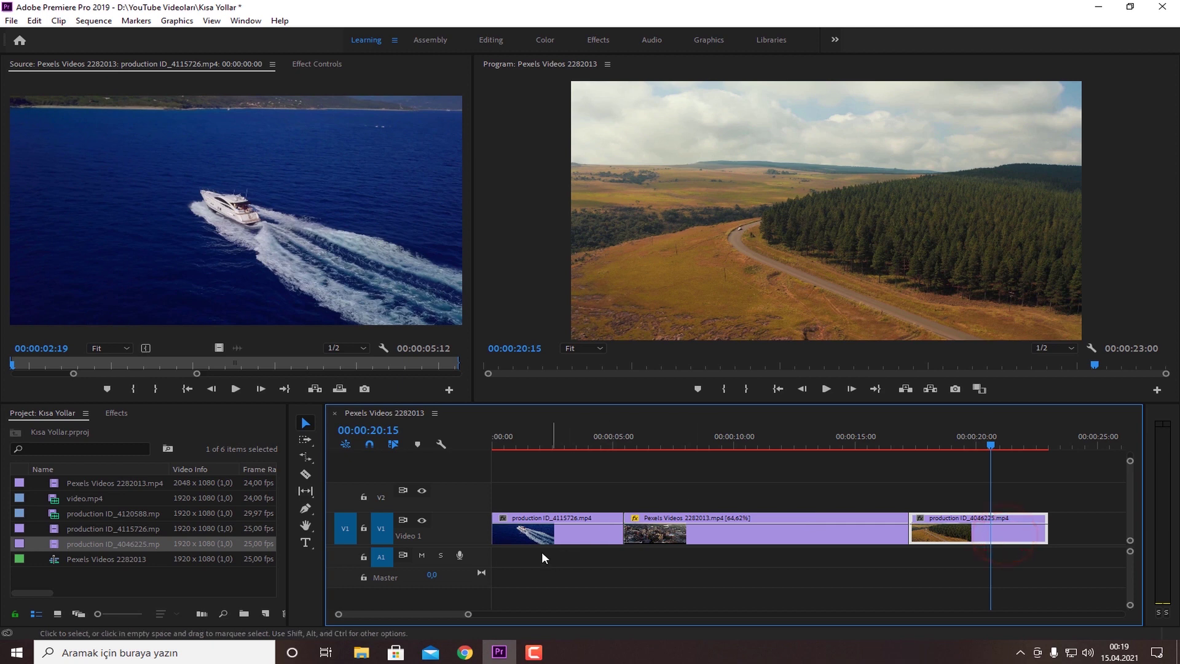
pyautogui.click(541, 536)
# Step: Overwrite the source boat clip onto V1 past the end and slide it against the forest-road clip
pyautogui.moveTo(991, 447); pyautogui.dragTo(537, 445)
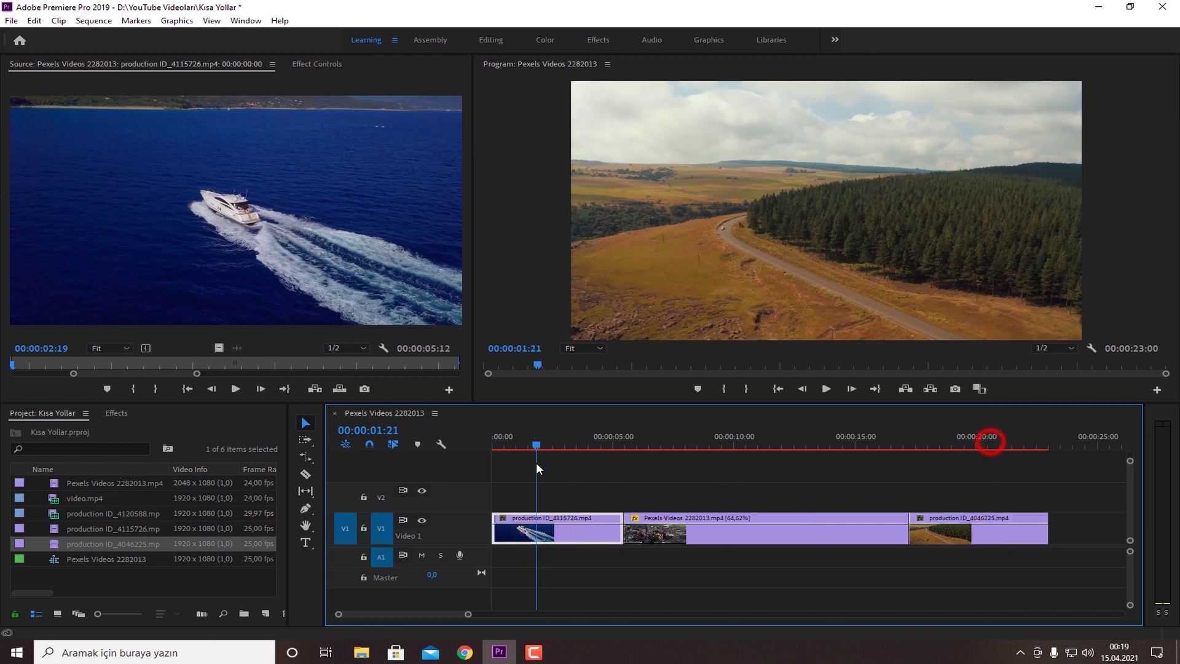
pyautogui.click(566, 525)
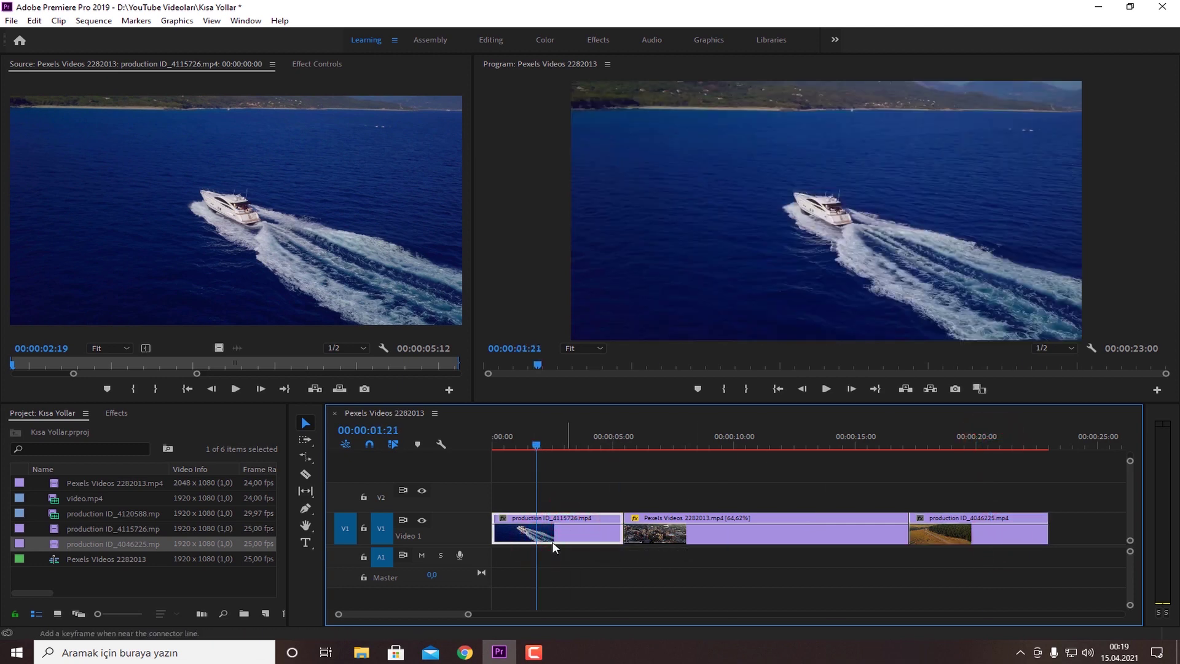
pyautogui.moveTo(426, 611); pyautogui.dragTo(447, 613)
pyautogui.click(634, 440)
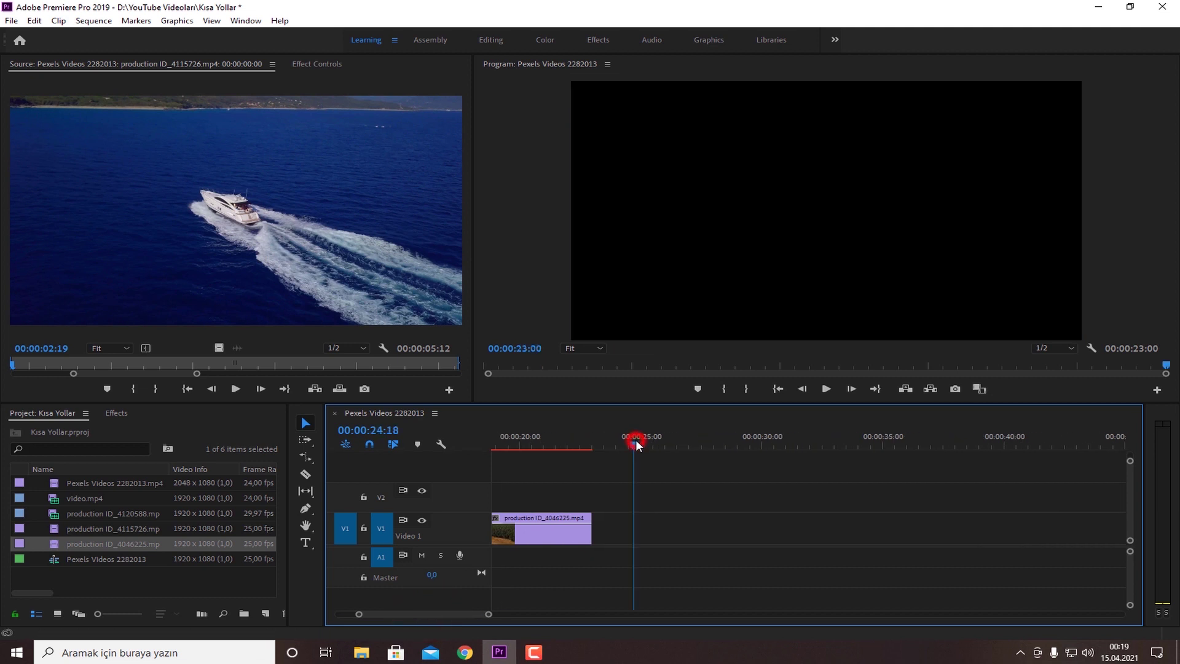
pyautogui.press('.')
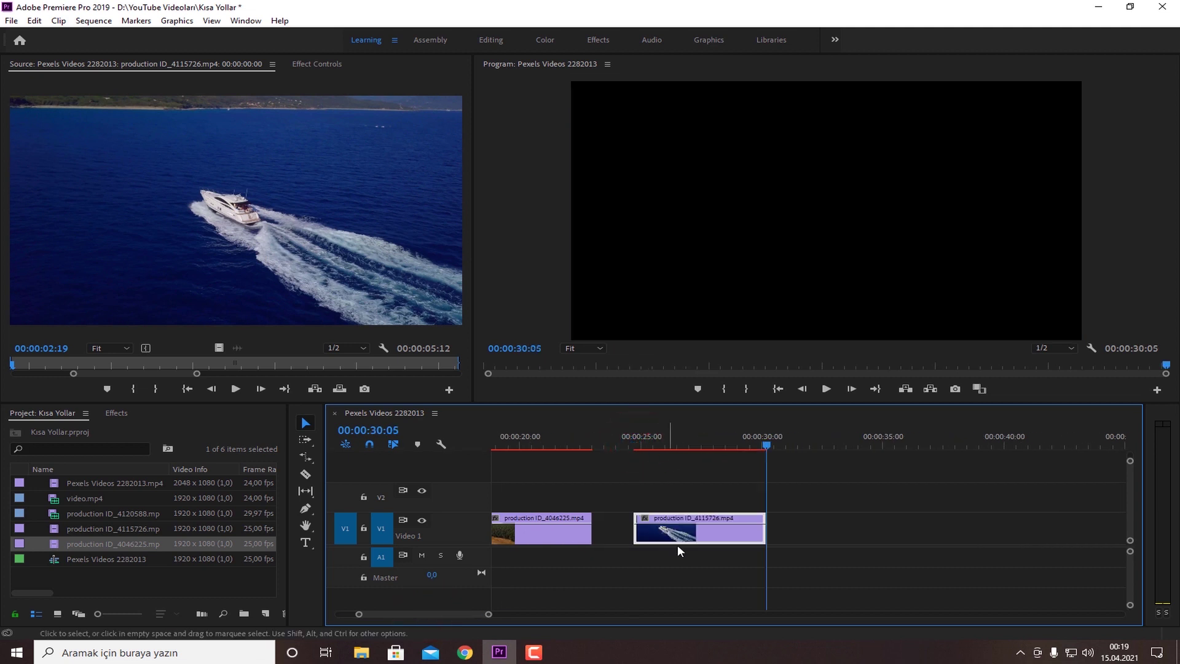
pyautogui.click(684, 536)
pyautogui.moveTo(684, 536); pyautogui.dragTo(653, 542)
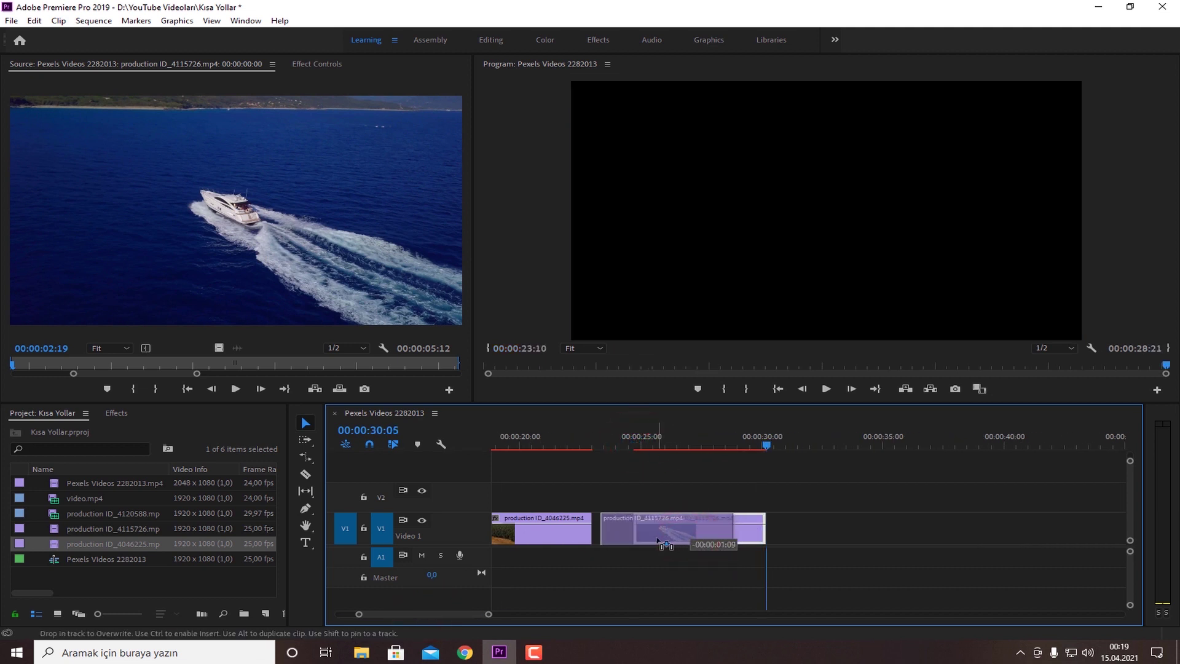
# Step: Delete that newly placed boat clip from the end of V1
pyautogui.click(574, 441)
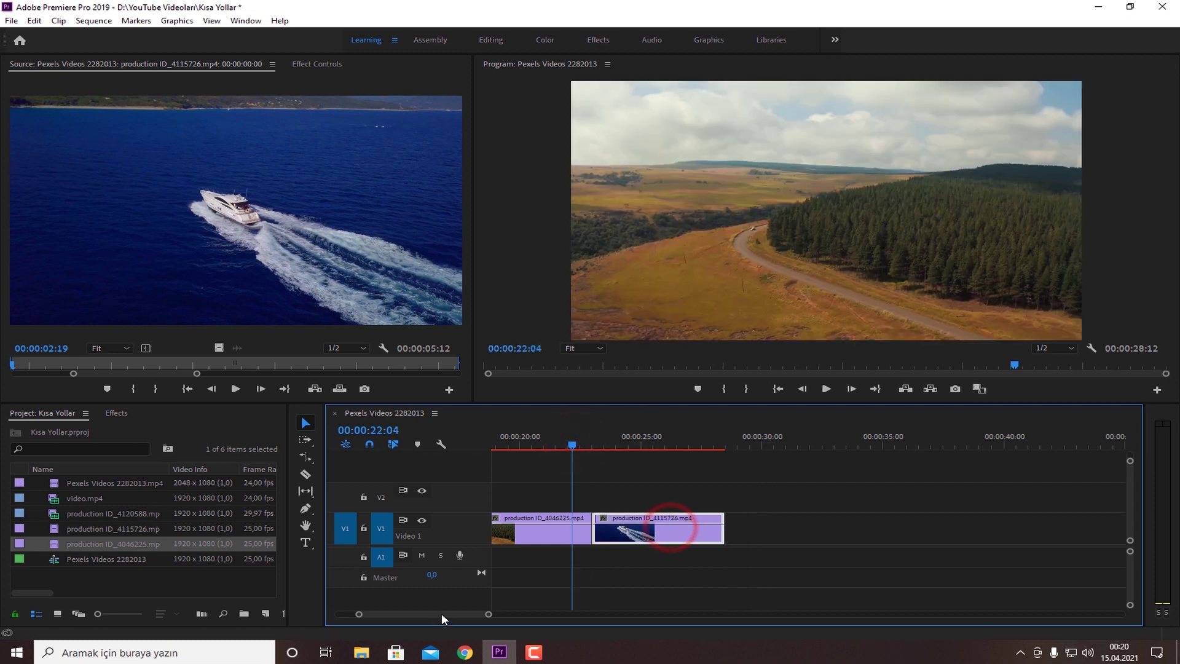
pyautogui.moveTo(440, 614); pyautogui.dragTo(432, 614)
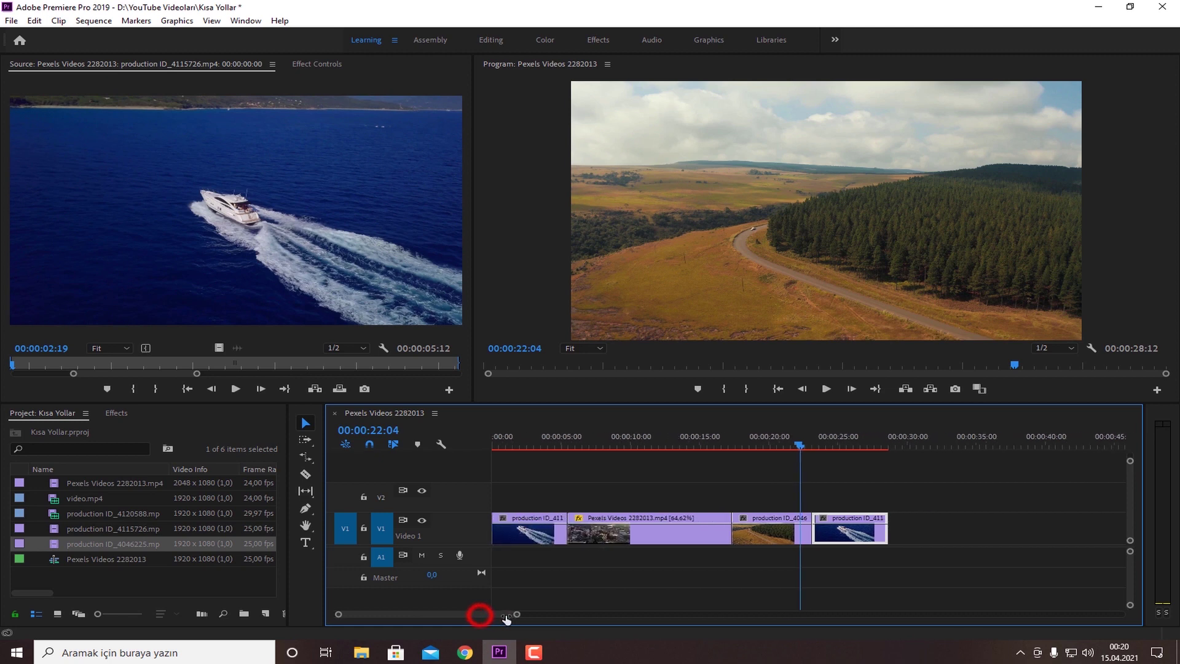
pyautogui.moveTo(479, 613); pyautogui.dragTo(516, 613)
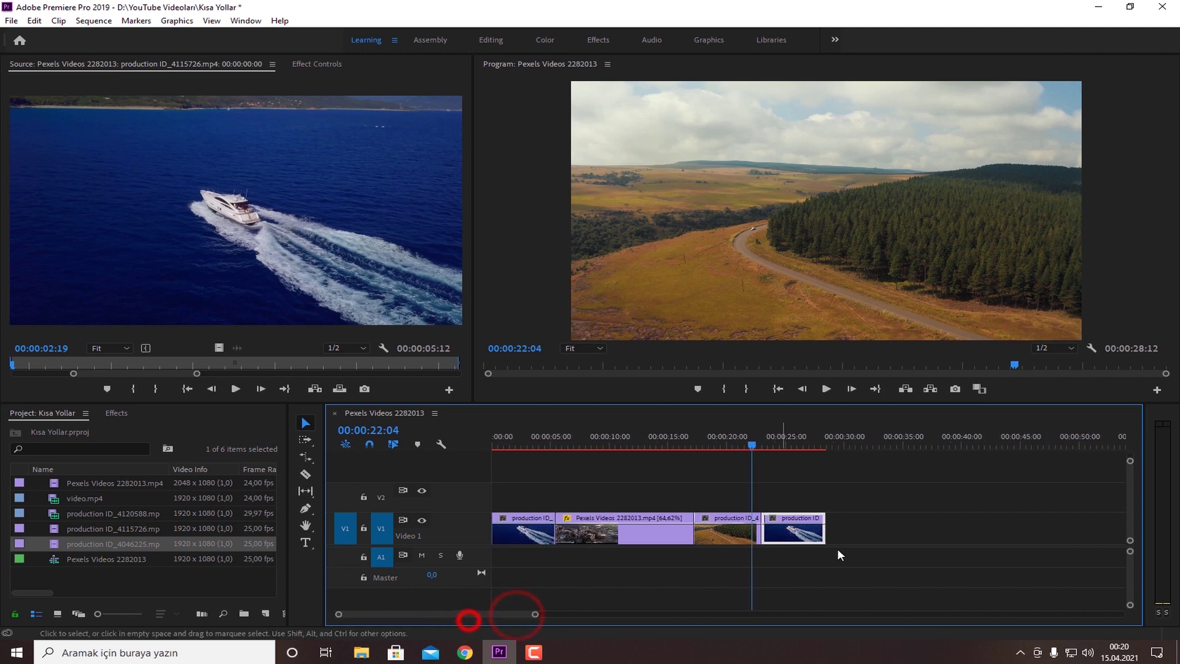
pyautogui.click(812, 526)
pyautogui.press('Delete')
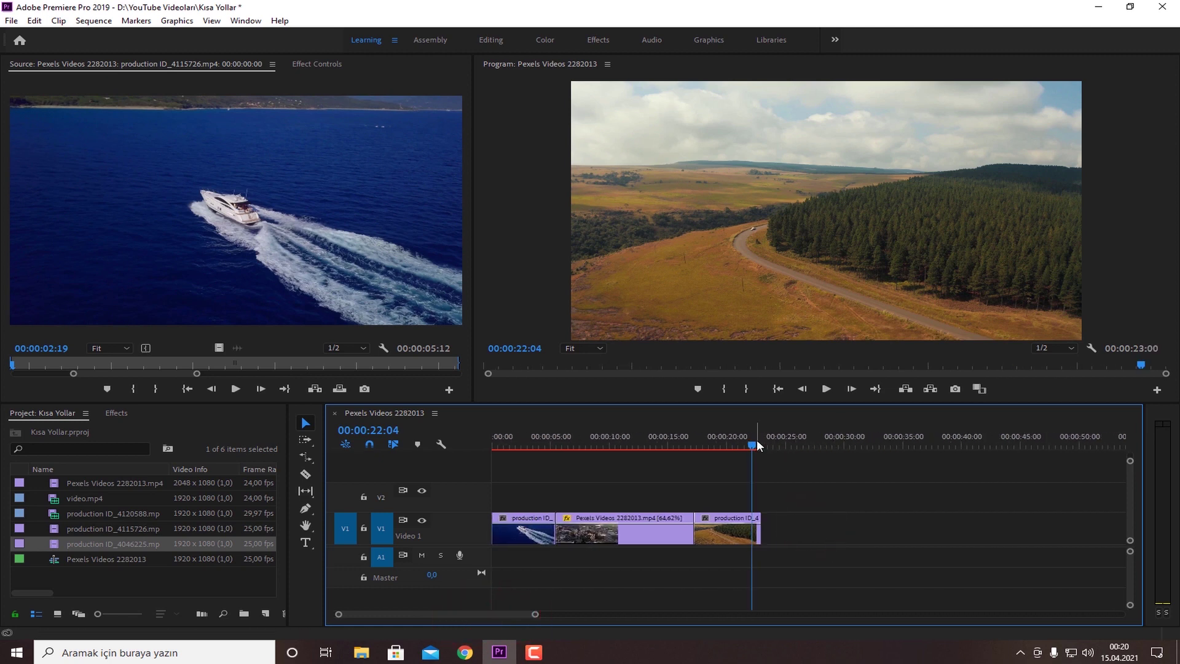
# Step: Alt-drag a copy of the first boat clip after the forest-road clip and play the ending
pyautogui.moveTo(757, 440); pyautogui.dragTo(546, 440)
pyautogui.click(541, 534)
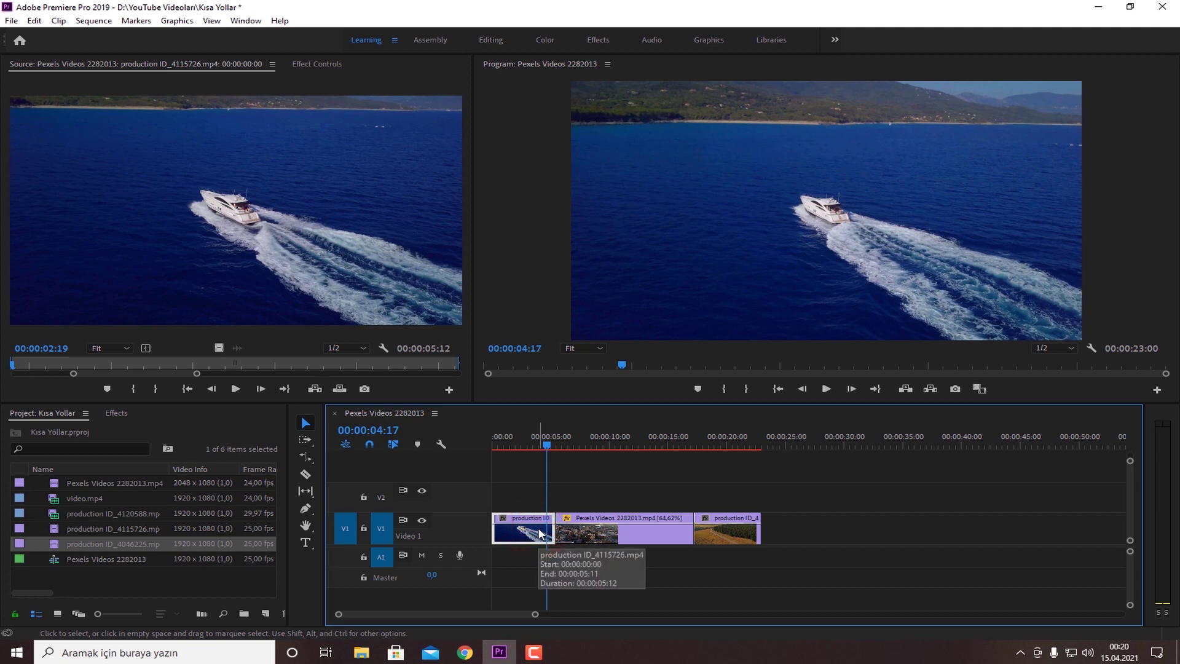
pyautogui.click(539, 531)
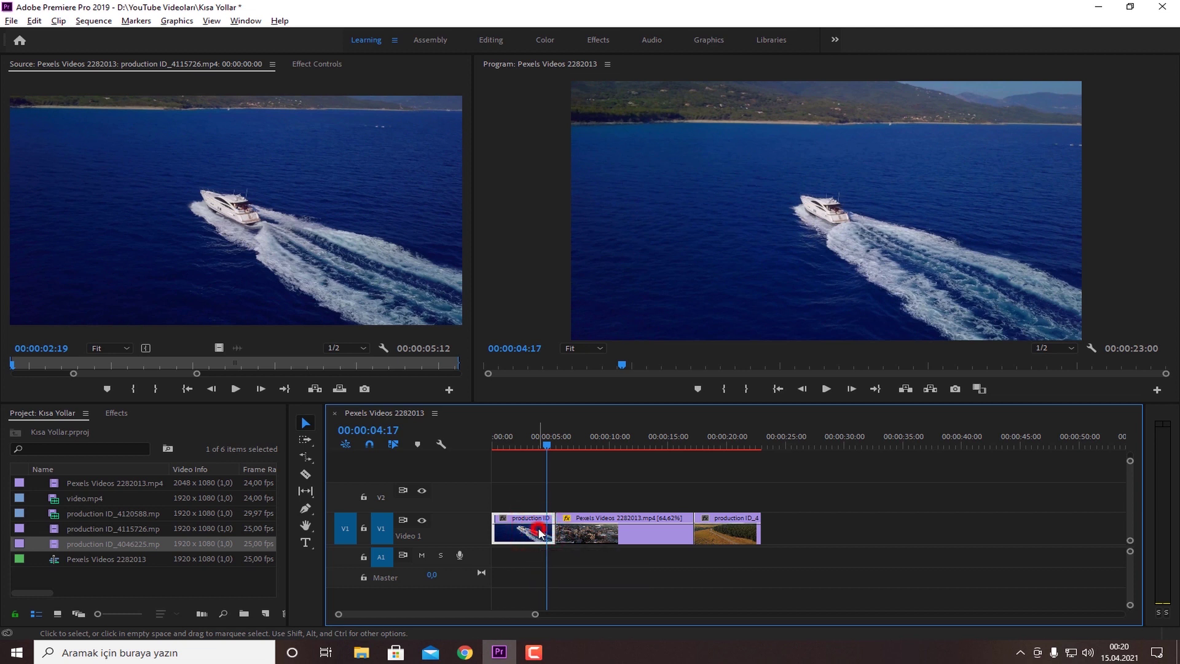
pyautogui.moveTo(534, 510)
pyautogui.mouseDown()
pyautogui.moveTo(533, 500)
pyautogui.moveTo(820, 532)
pyautogui.moveTo(780, 530)
pyautogui.mouseUp()
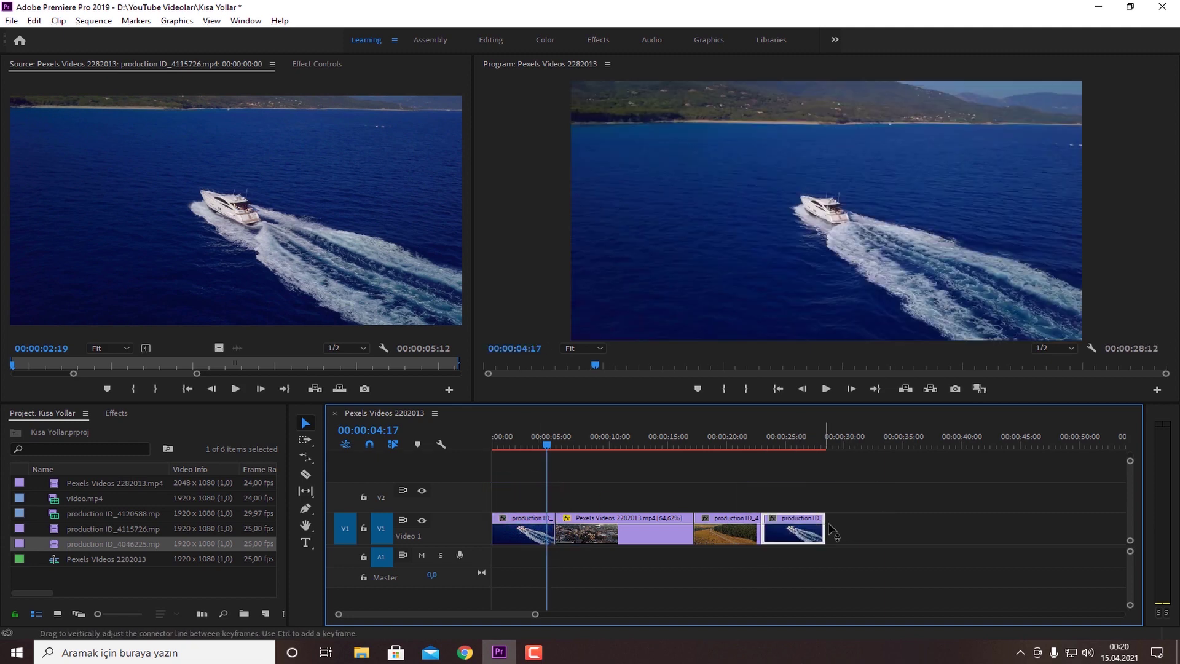
pyautogui.click(739, 440)
pyautogui.press('space')
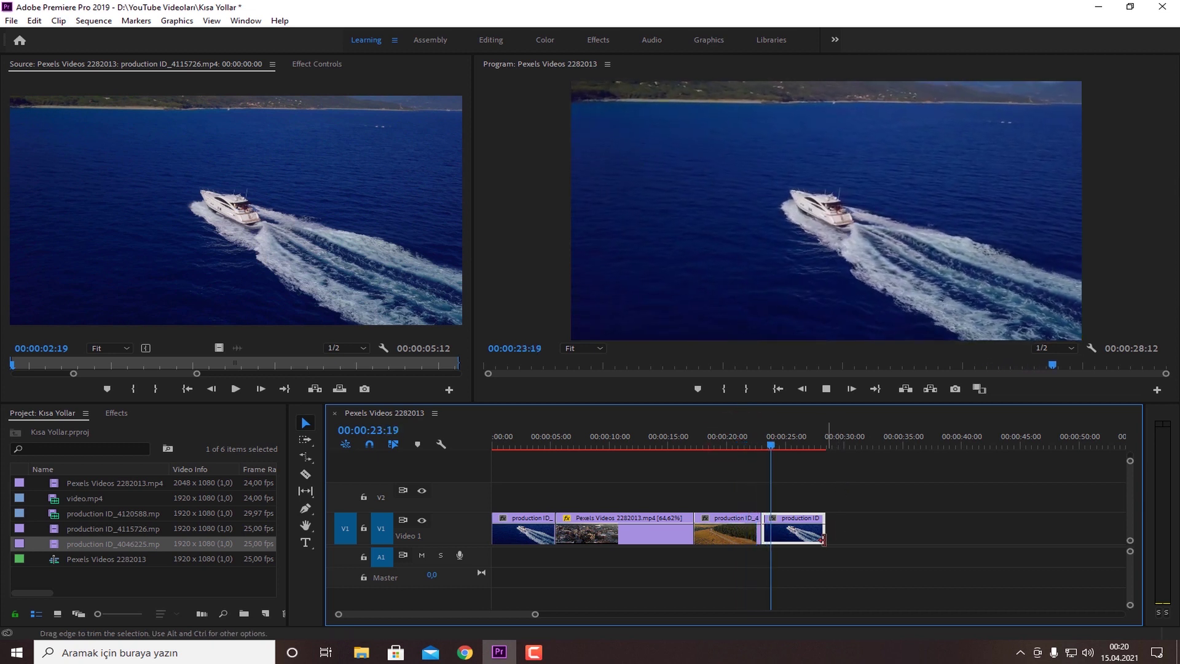
pyautogui.press('space')
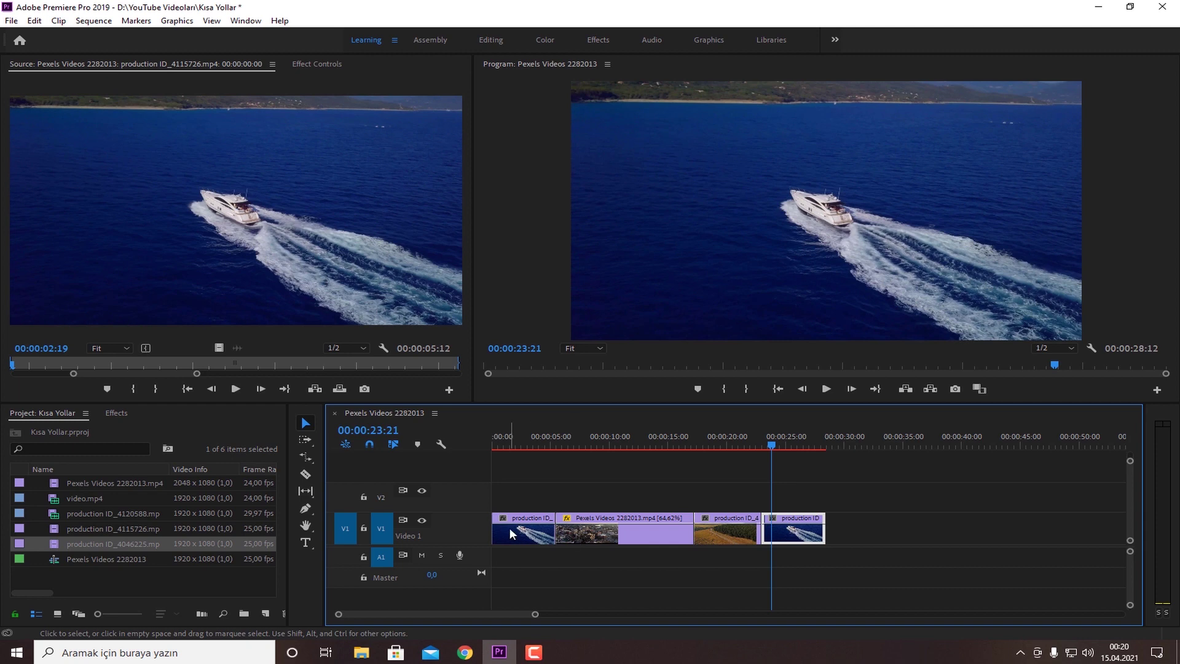
pyautogui.click(606, 538)
pyautogui.moveTo(773, 442); pyautogui.dragTo(707, 482)
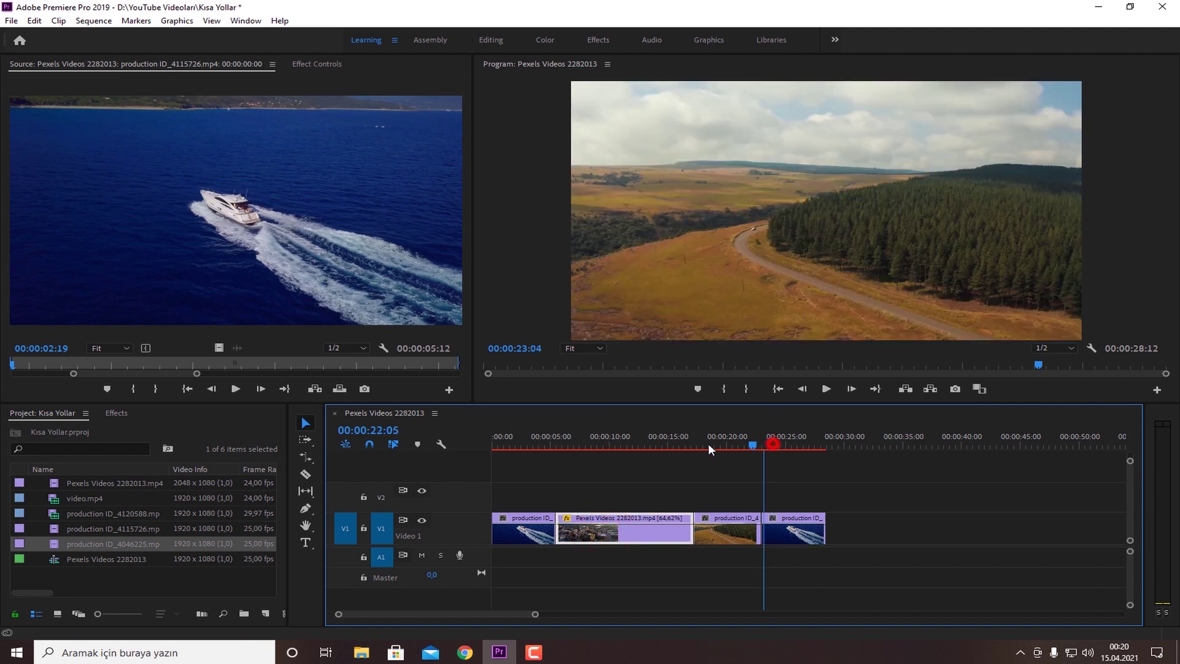
pyautogui.click(807, 537)
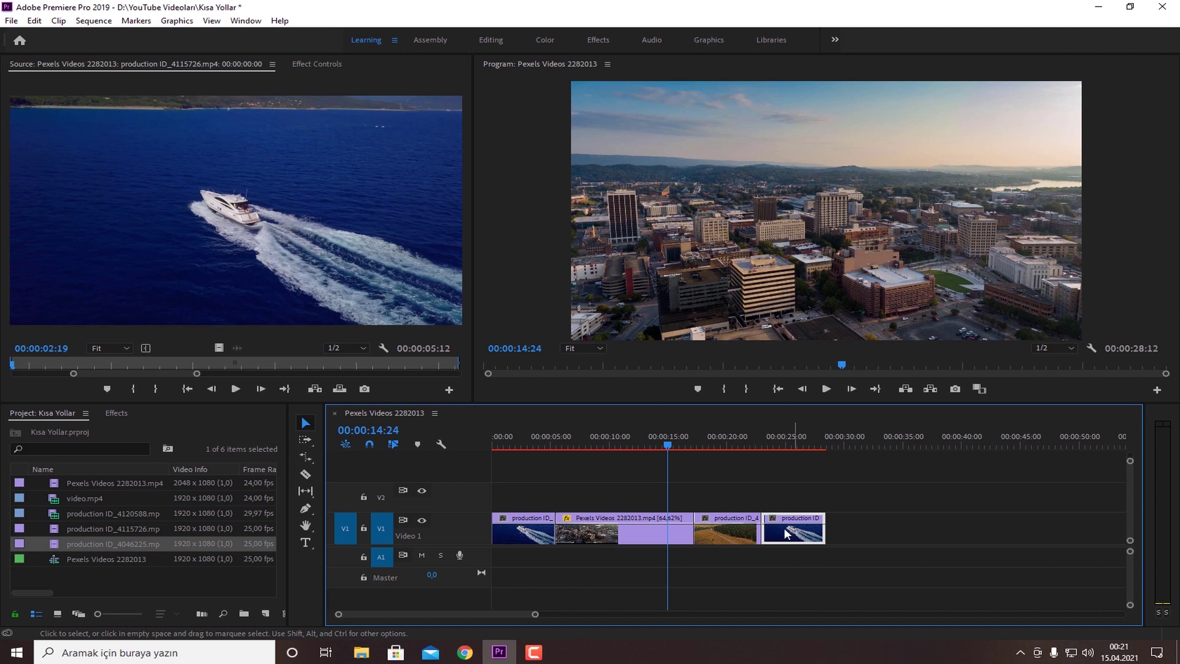
pyautogui.moveTo(669, 448); pyautogui.dragTo(785, 448)
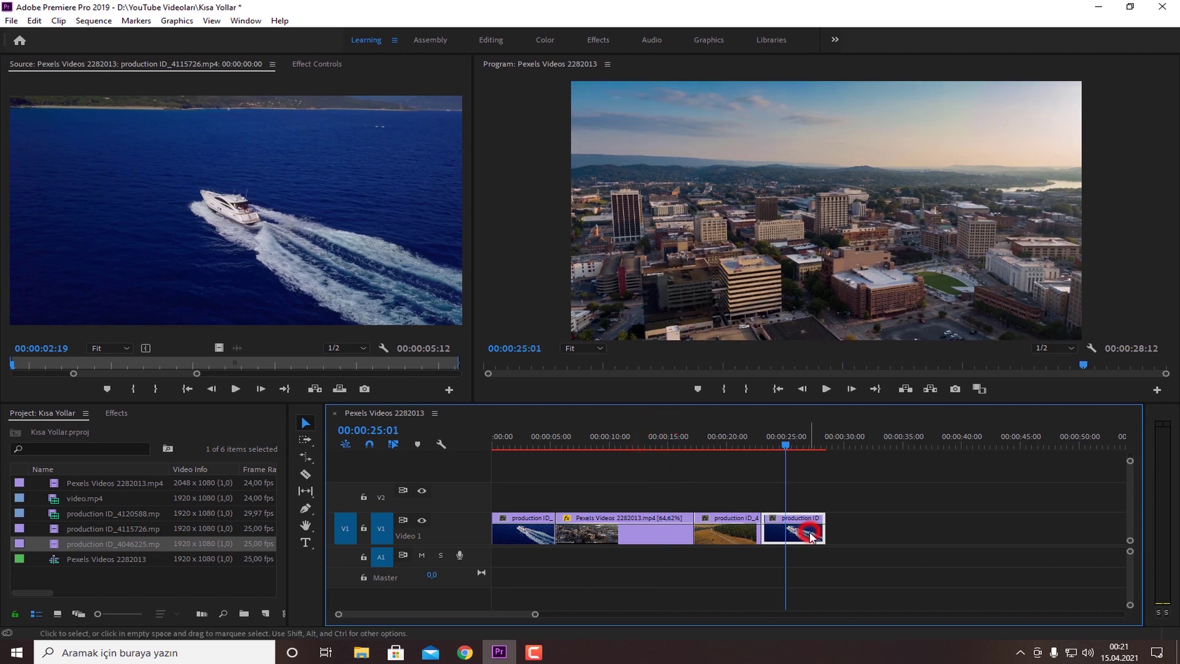
# Step: Match-frame the last boat clip to load its source footage, and save the project
pyautogui.click(810, 535)
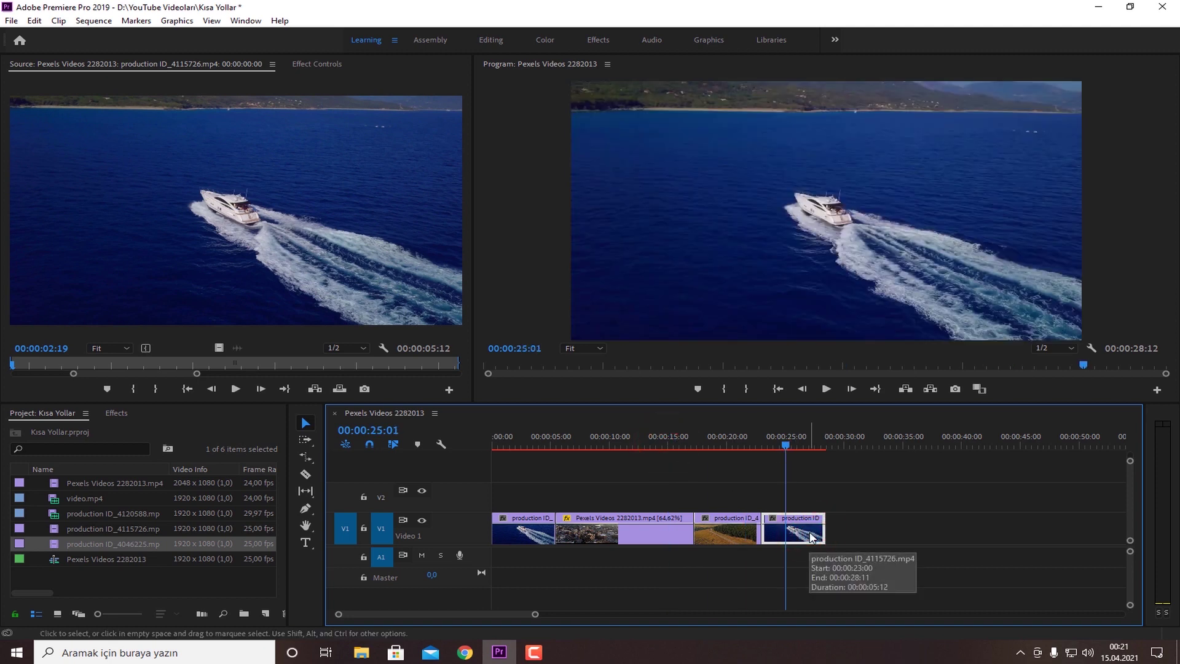
pyautogui.press('f')
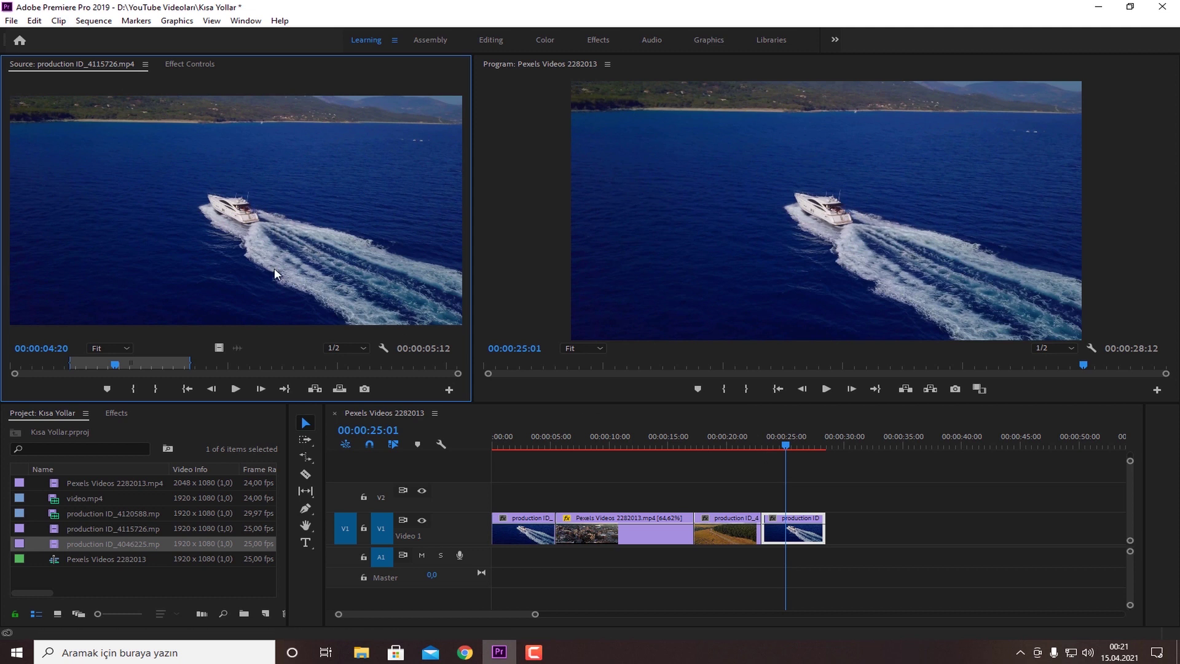
pyautogui.hotkey('ctrl', 's')
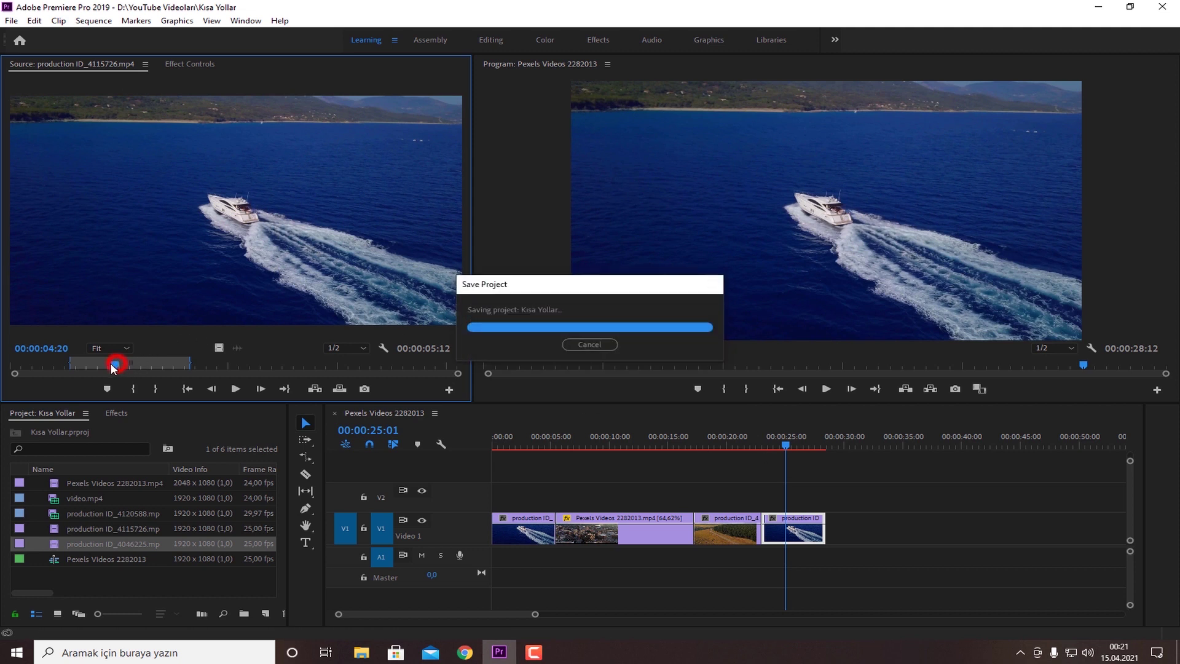
# Step: Mark In at 14:13 and Out at 19:20 on the boat footage and place it on V2
pyautogui.moveTo(115, 364); pyautogui.dragTo(252, 360)
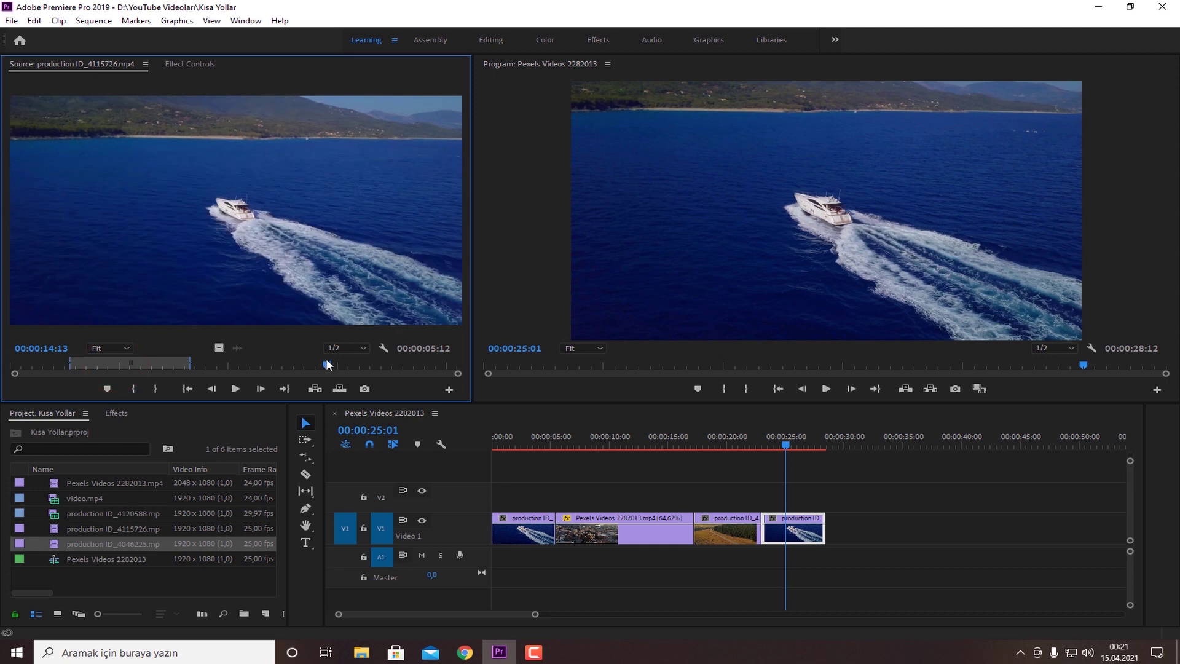
pyautogui.press('i')
pyautogui.moveTo(327, 364); pyautogui.dragTo(442, 367)
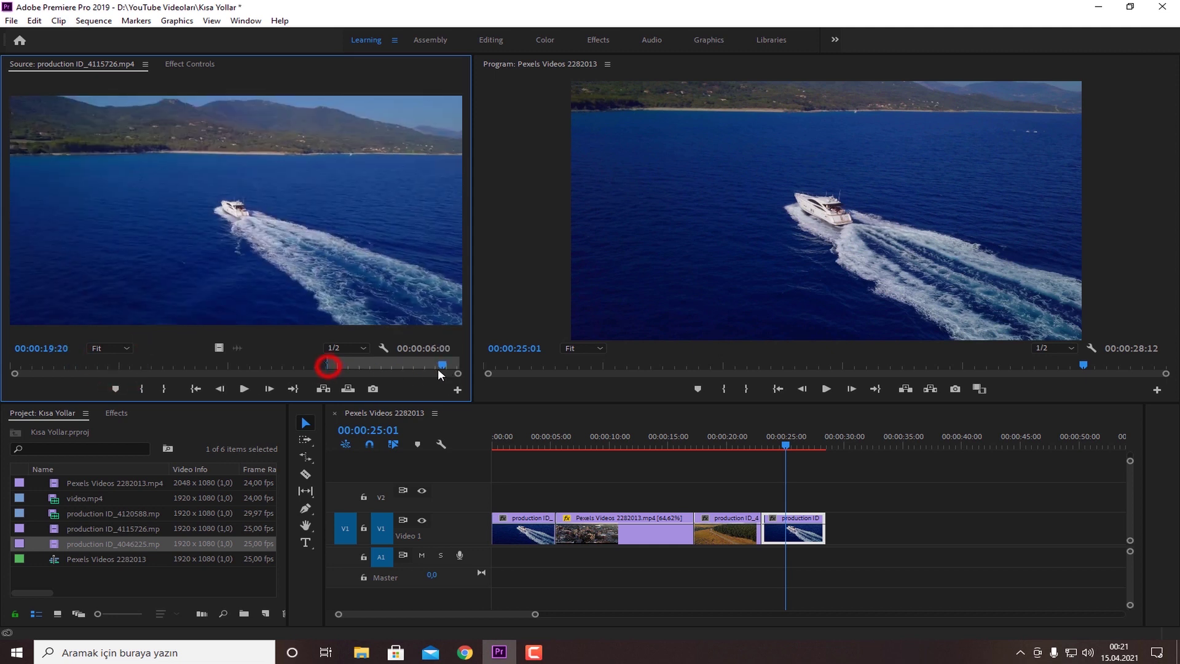
pyautogui.press('o')
pyautogui.moveTo(218, 348)
pyautogui.mouseDown()
pyautogui.moveTo(793, 499)
pyautogui.moveTo(810, 528)
pyautogui.mouseUp()
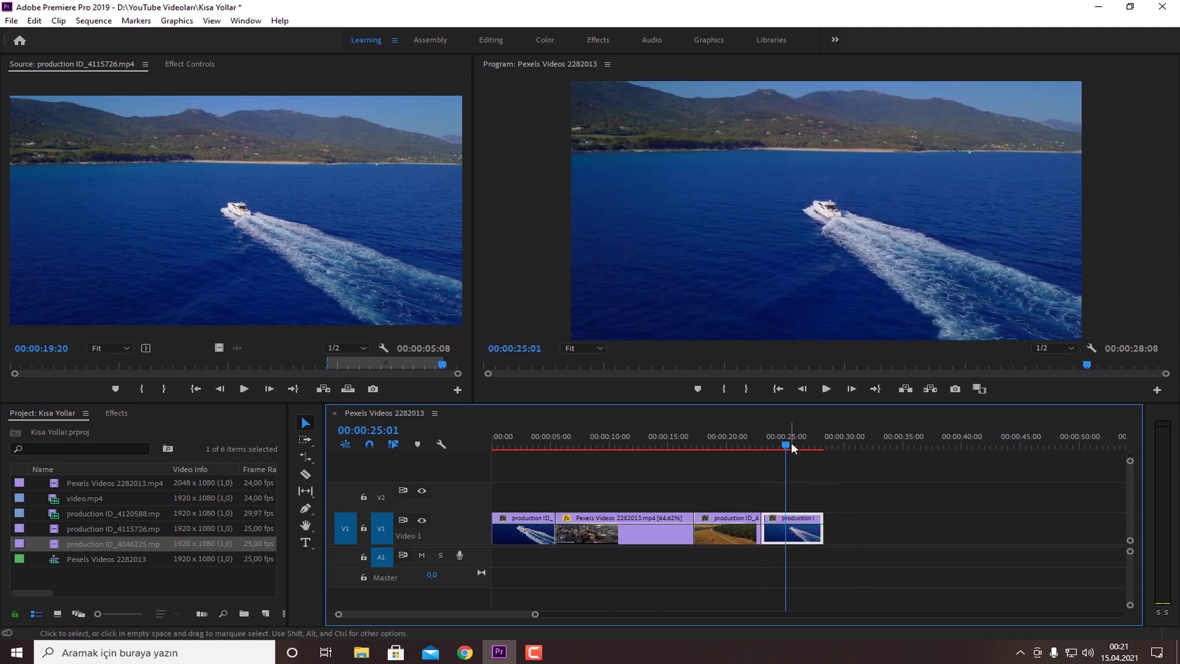
pyautogui.moveTo(791, 441); pyautogui.dragTo(743, 449)
pyautogui.click(815, 479)
pyautogui.press('space')
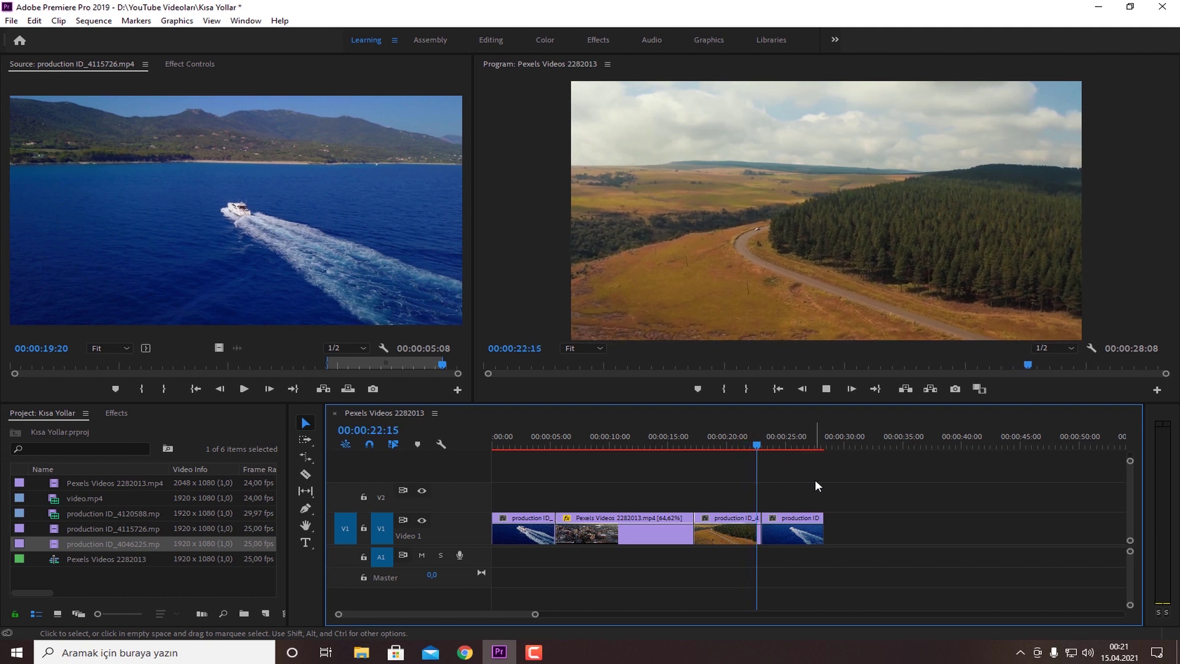
pyautogui.press('space')
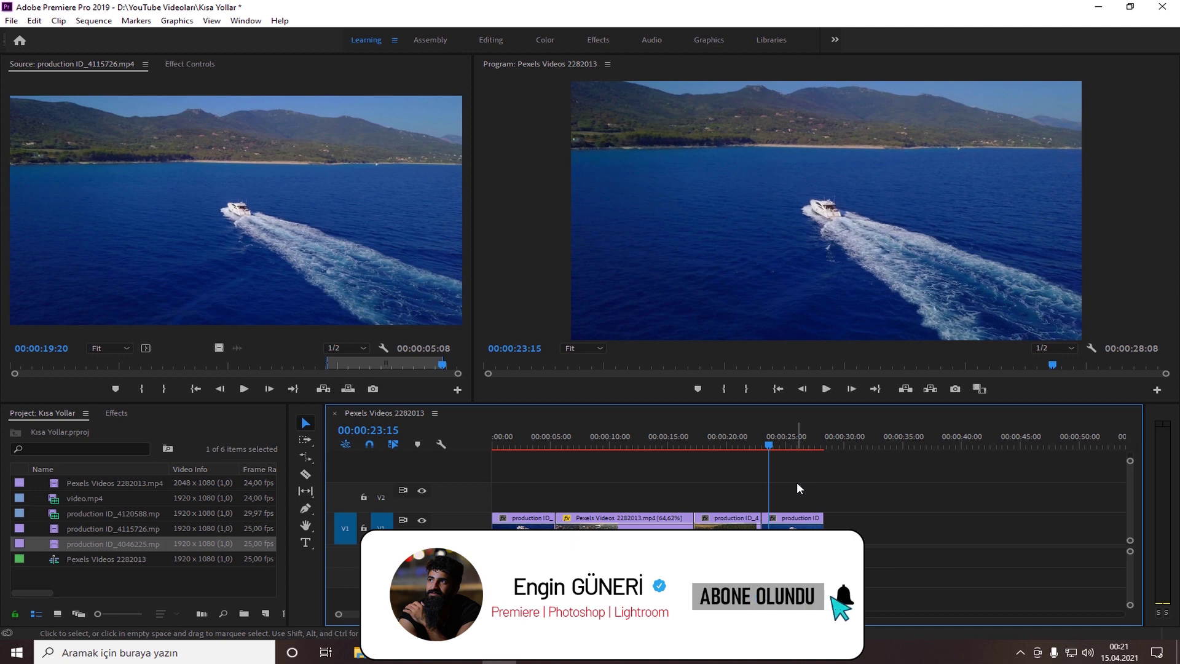
pyautogui.click(799, 530)
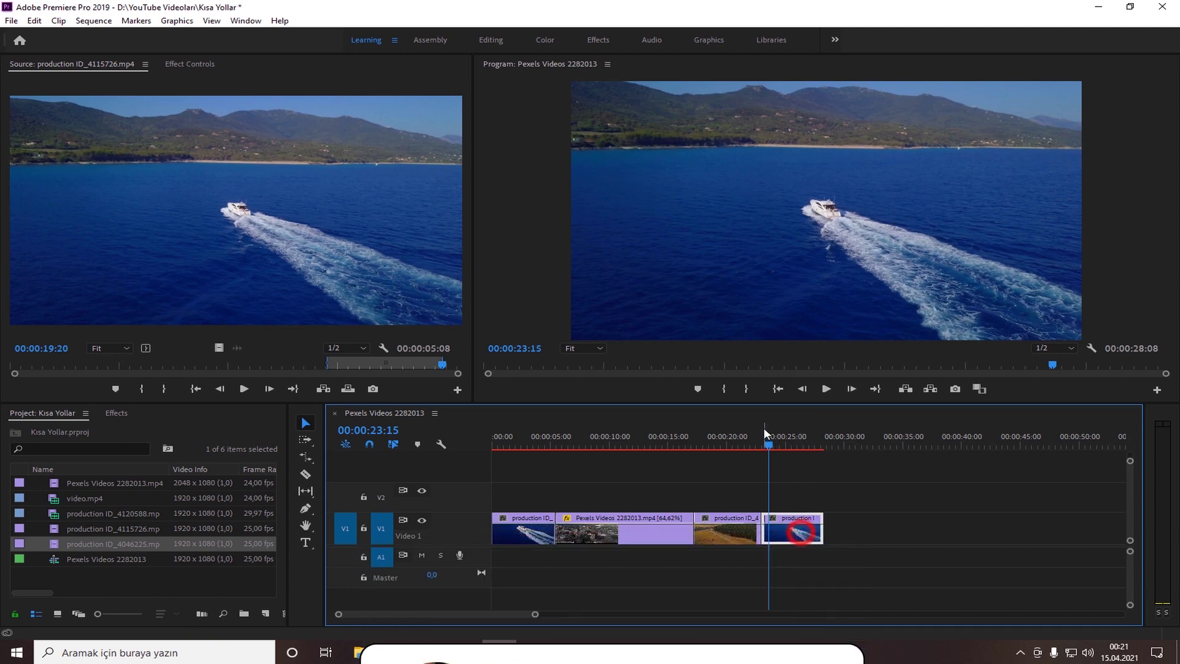
pyautogui.click(765, 430)
pyautogui.press('Home')
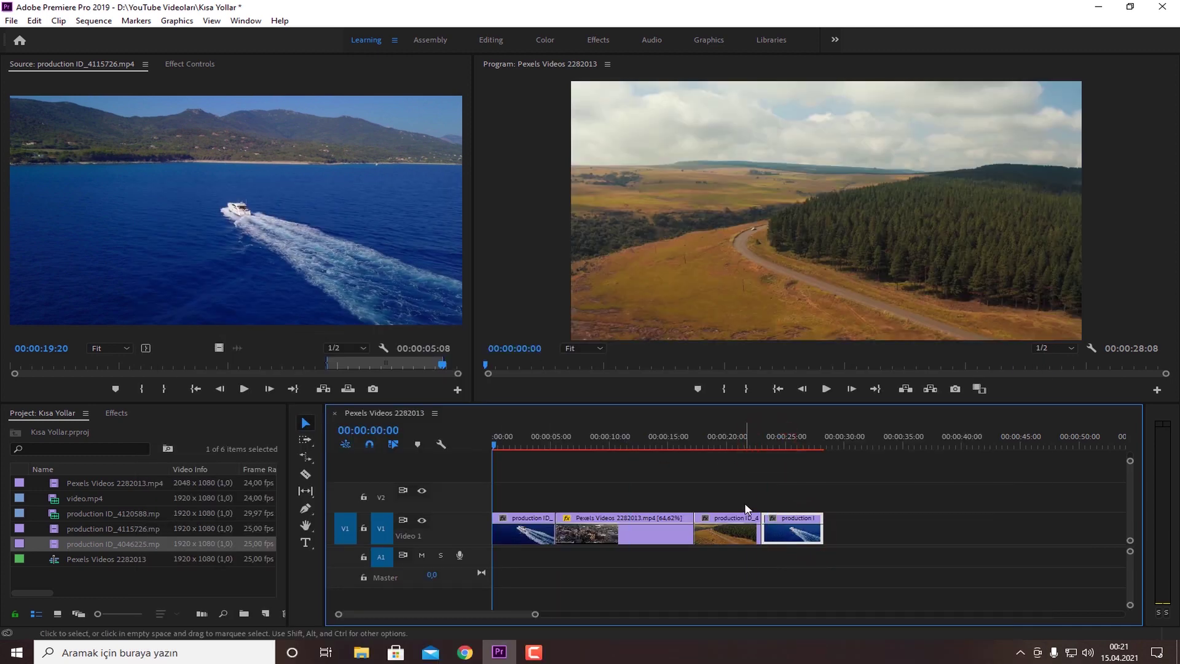
pyautogui.press('space')
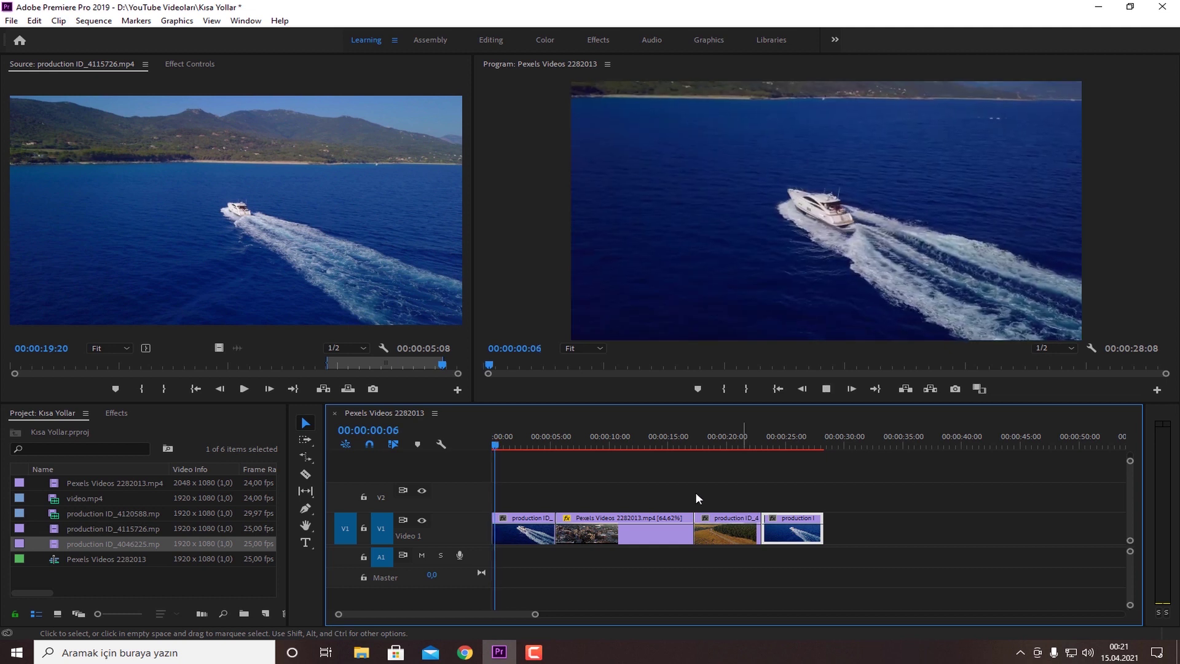
pyautogui.click(497, 440)
pyautogui.click(811, 472)
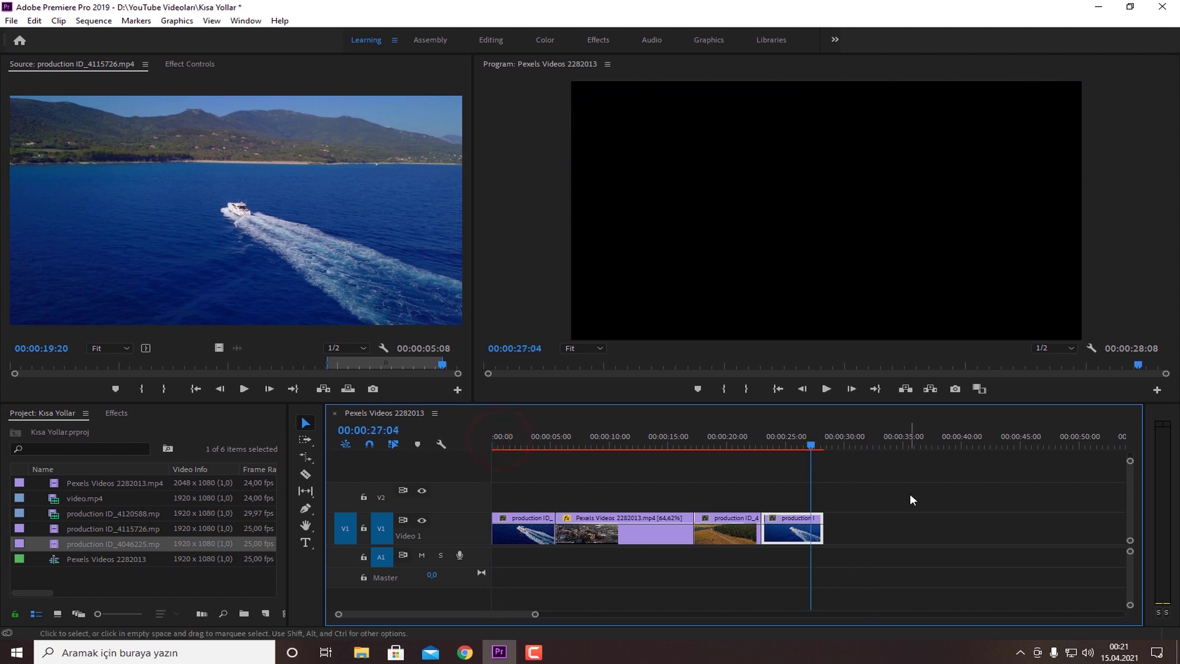
pyautogui.press('space')
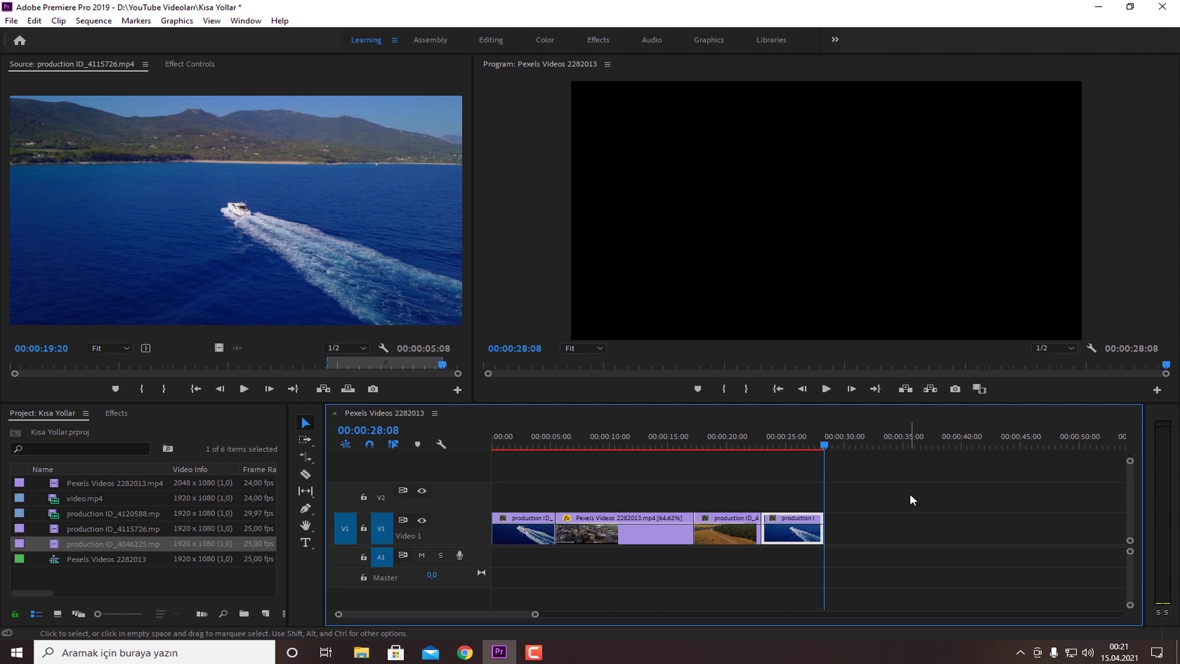
pyautogui.click(798, 529)
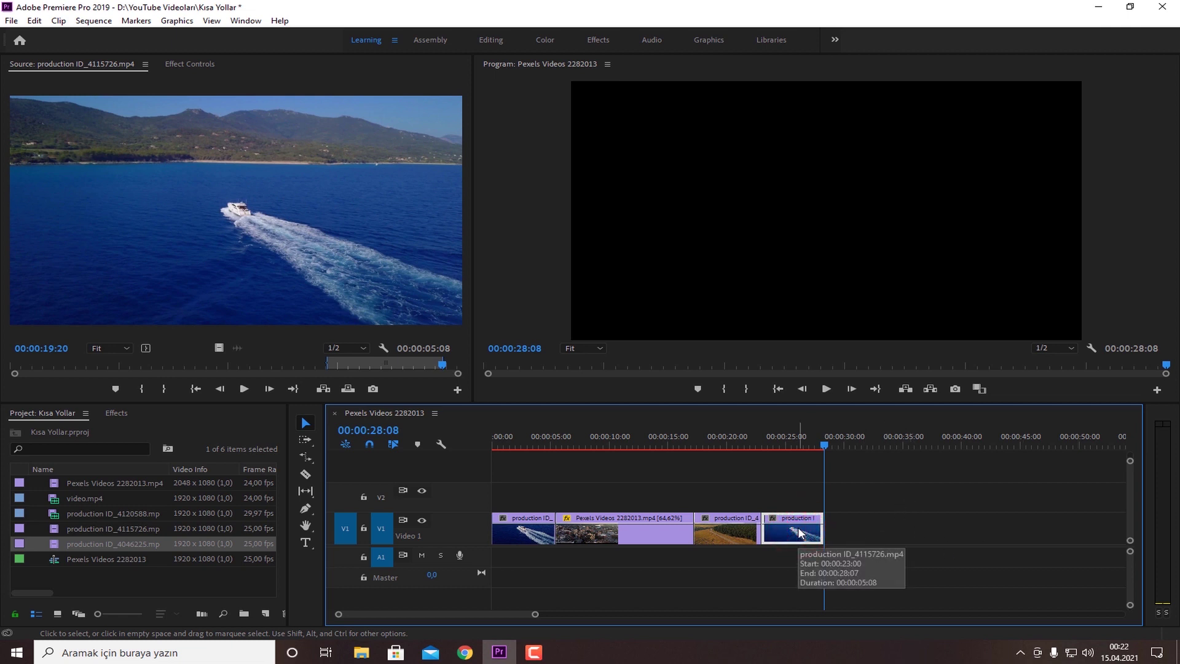
pyautogui.moveTo(824, 444); pyautogui.dragTo(800, 447)
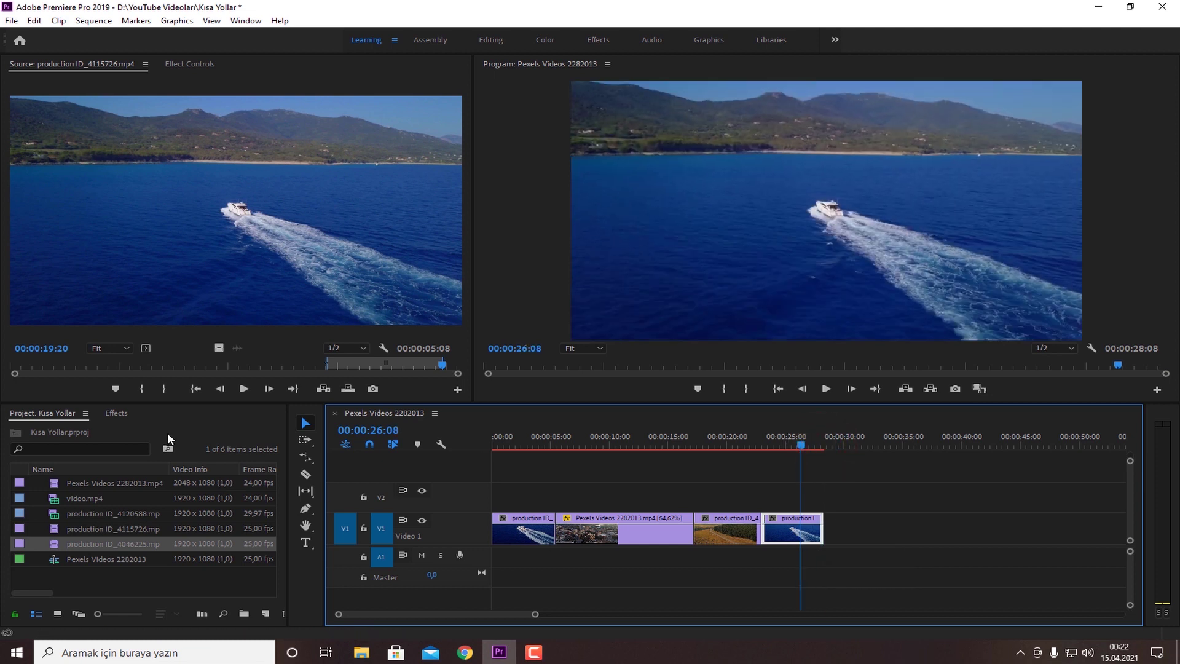
# Step: Search Effects for 'cross', drop Cross Dissolve on the final boat clip's end, and play it
pyautogui.click(112, 413)
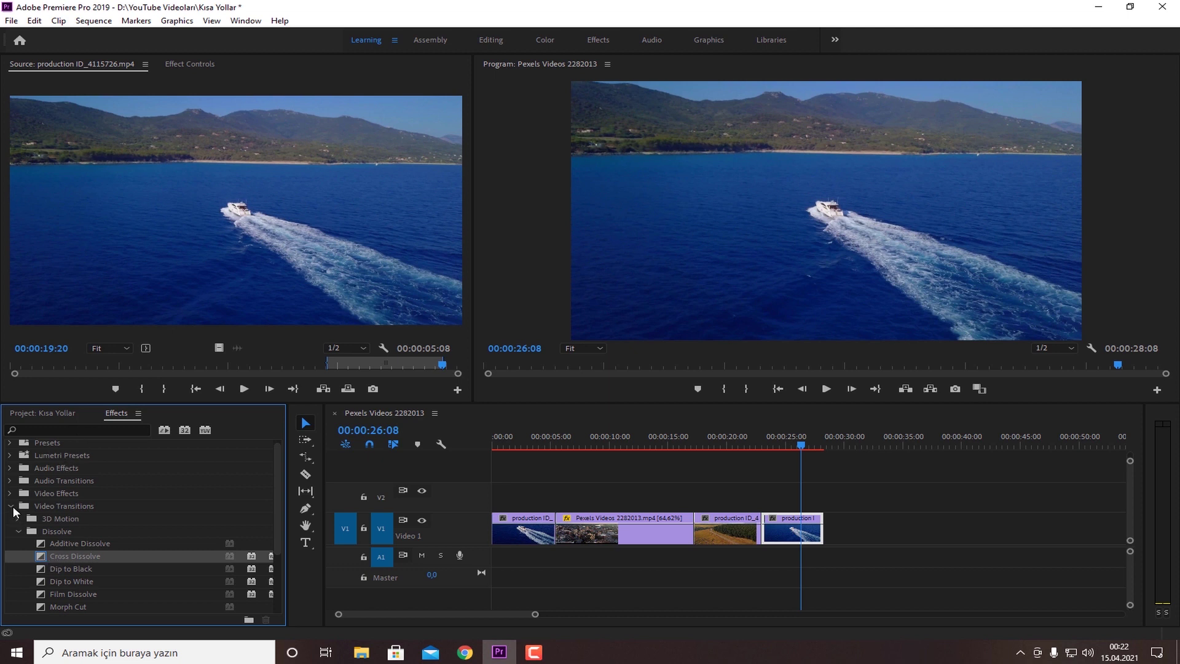
pyautogui.click(11, 505)
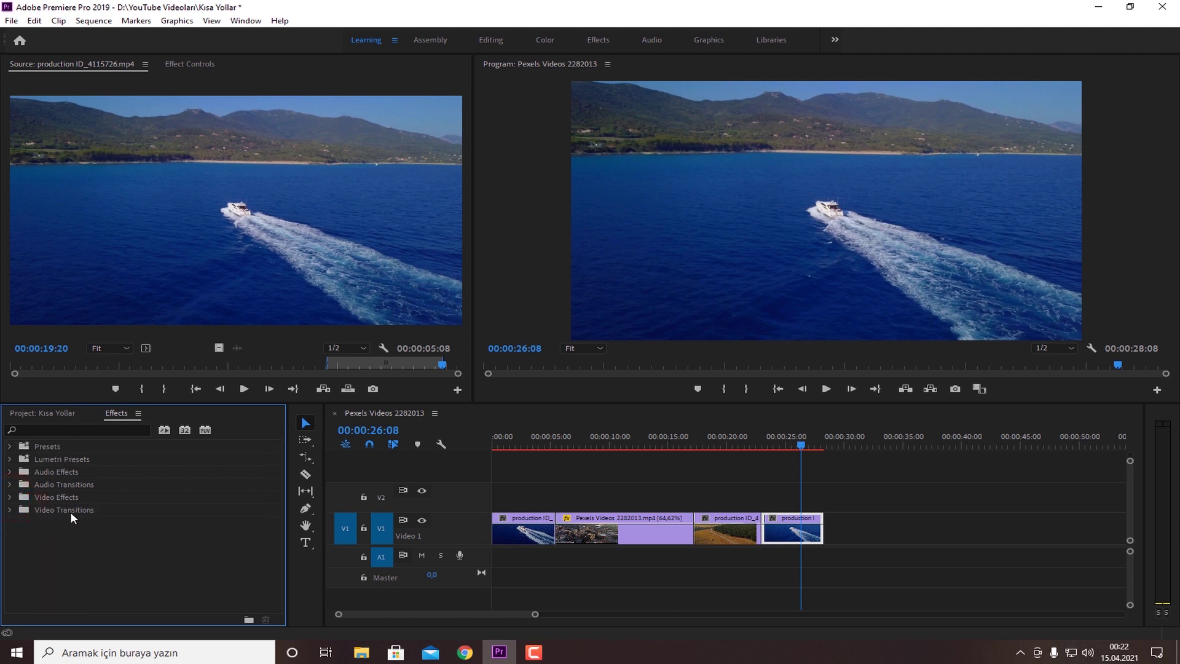
pyautogui.click(54, 428)
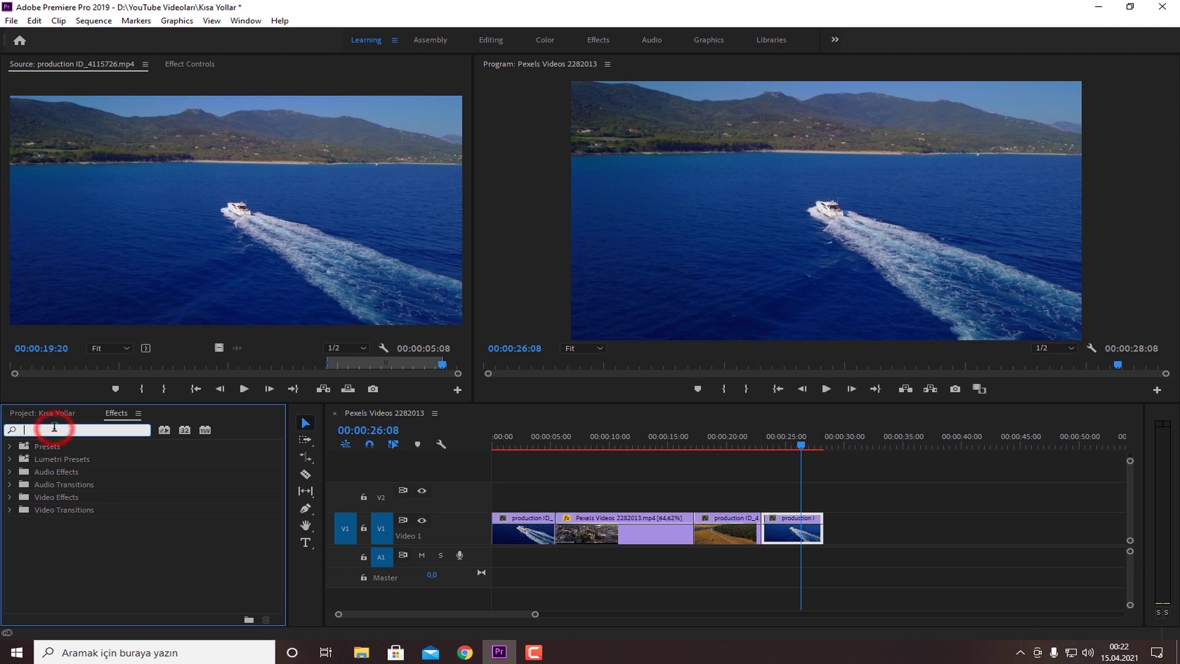
pyautogui.write('crosss')
pyautogui.press('BackSpace')
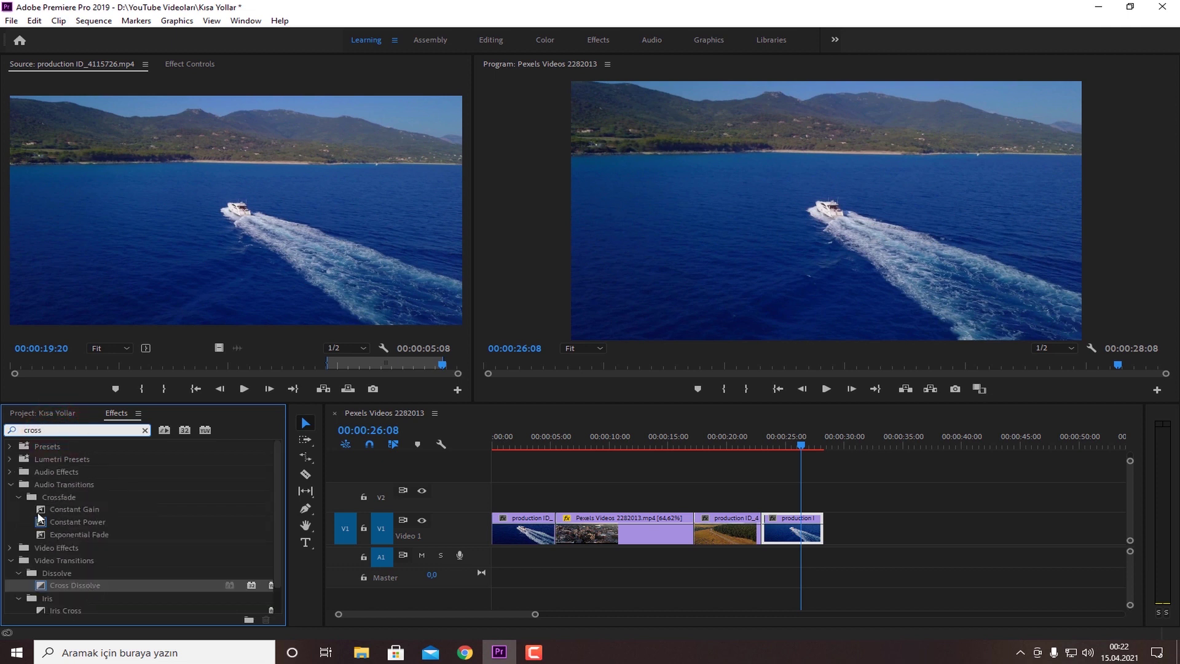
pyautogui.moveTo(43, 584); pyautogui.dragTo(820, 532)
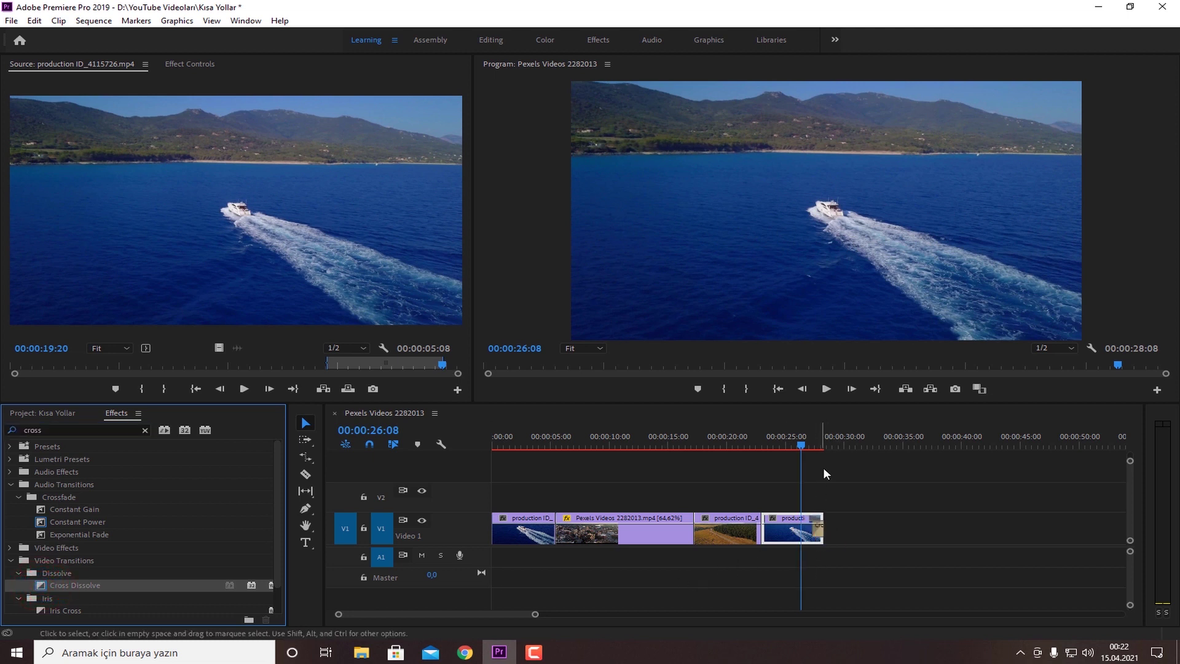
pyautogui.press('space')
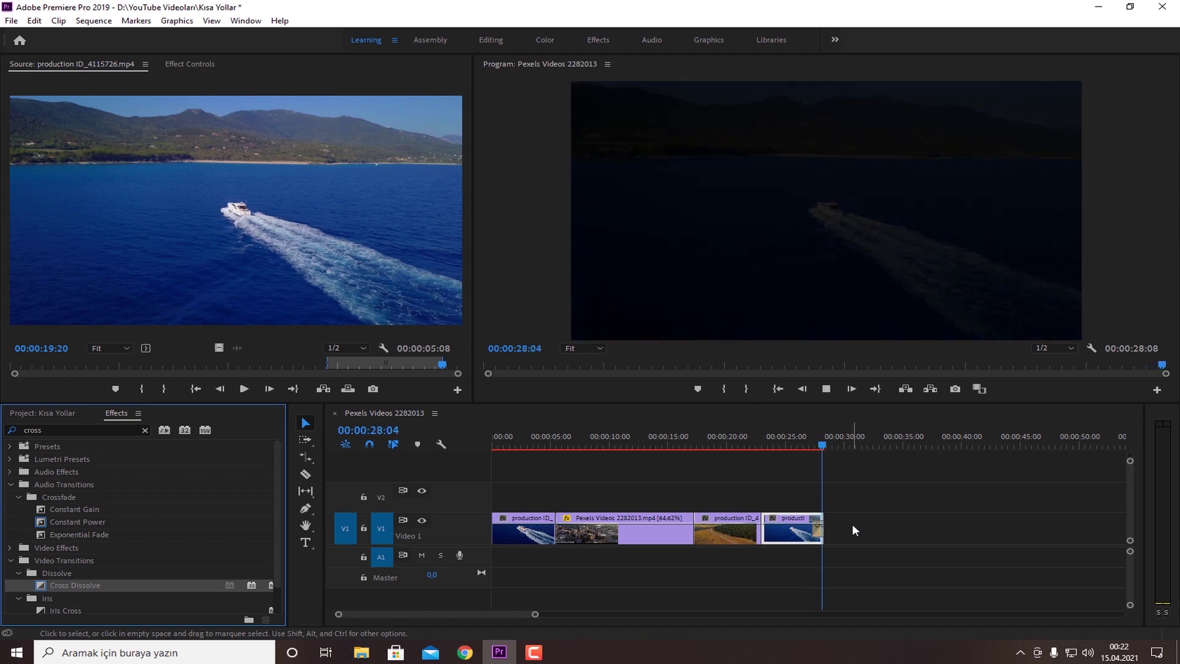
pyautogui.click(145, 430)
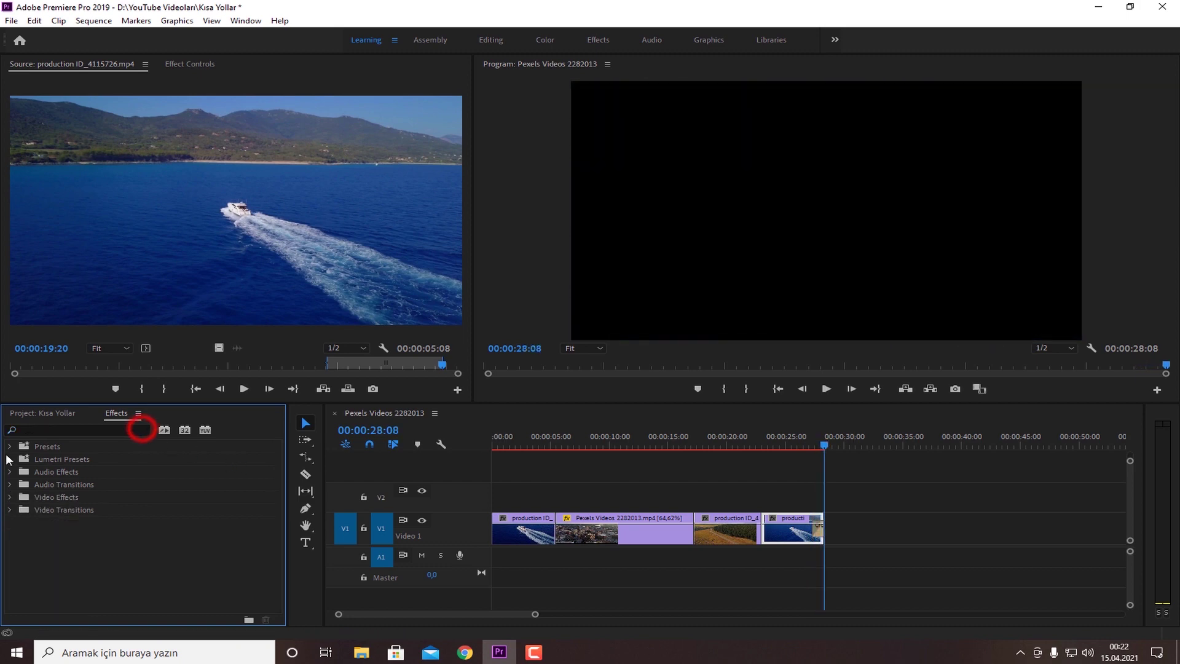
pyautogui.click(818, 534)
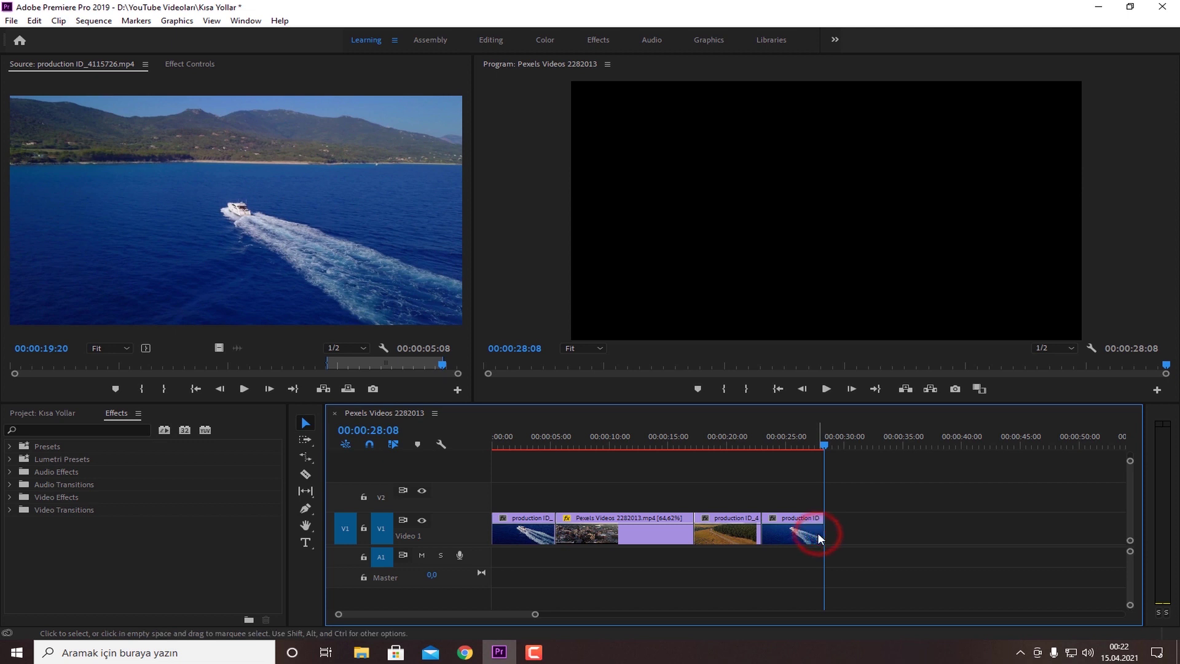
pyautogui.press('Delete')
pyautogui.moveTo(823, 439); pyautogui.dragTo(803, 531)
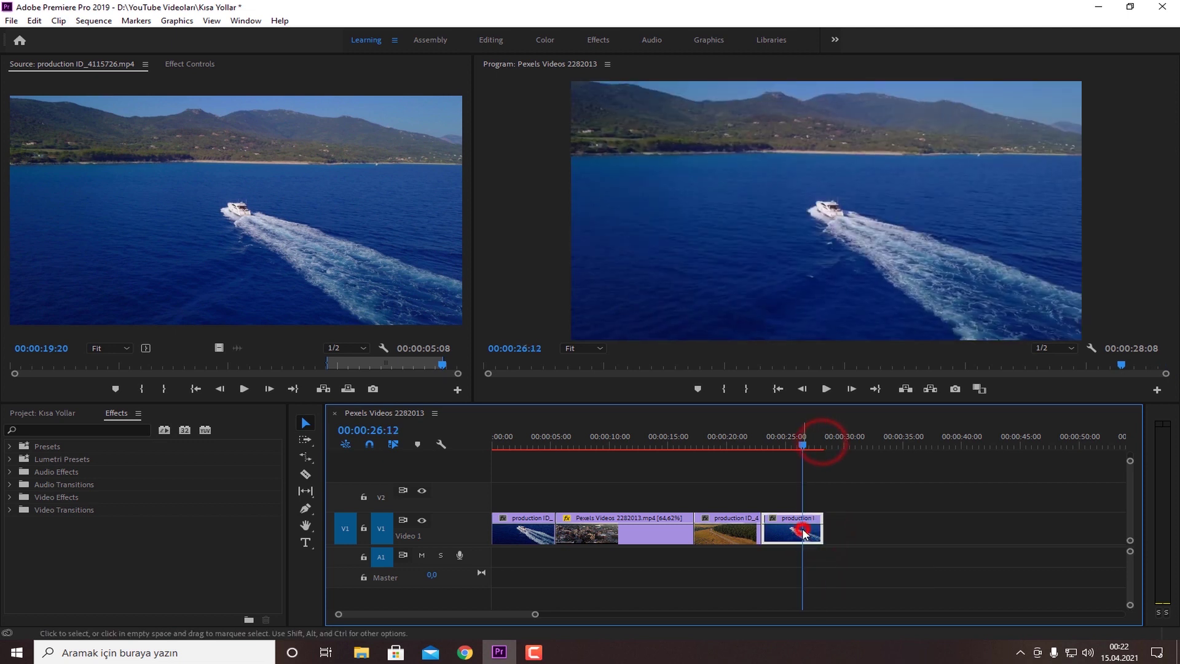
pyautogui.click(803, 532)
pyautogui.press('space')
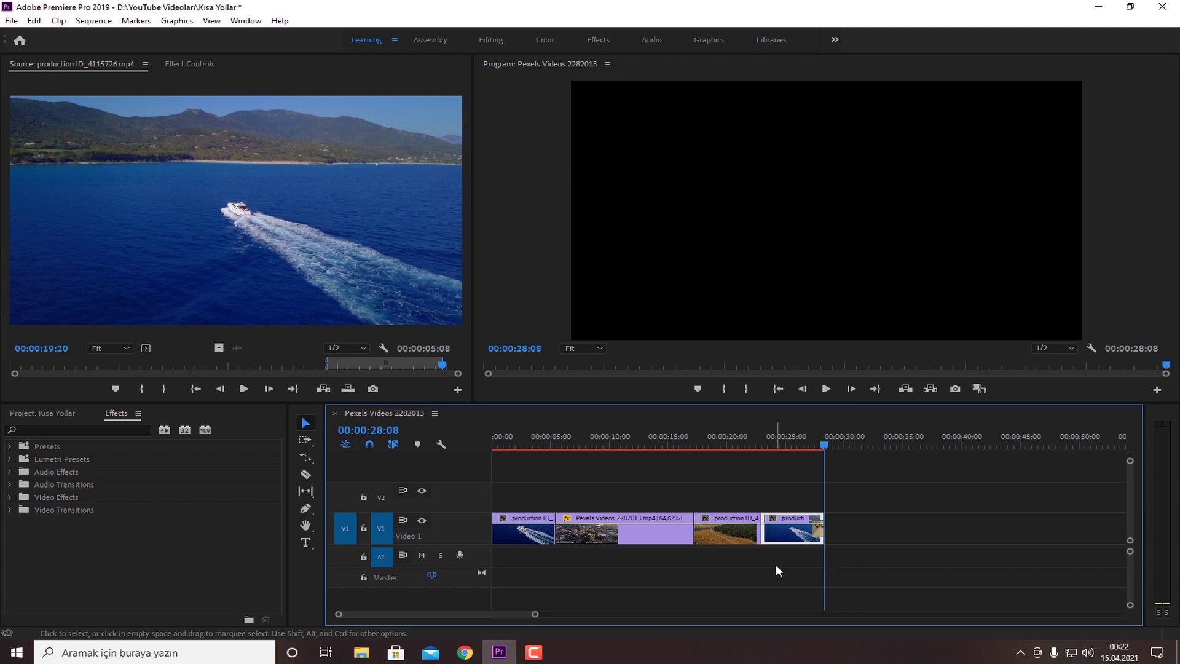
pyautogui.click(788, 529)
pyautogui.moveTo(821, 445); pyautogui.dragTo(799, 443)
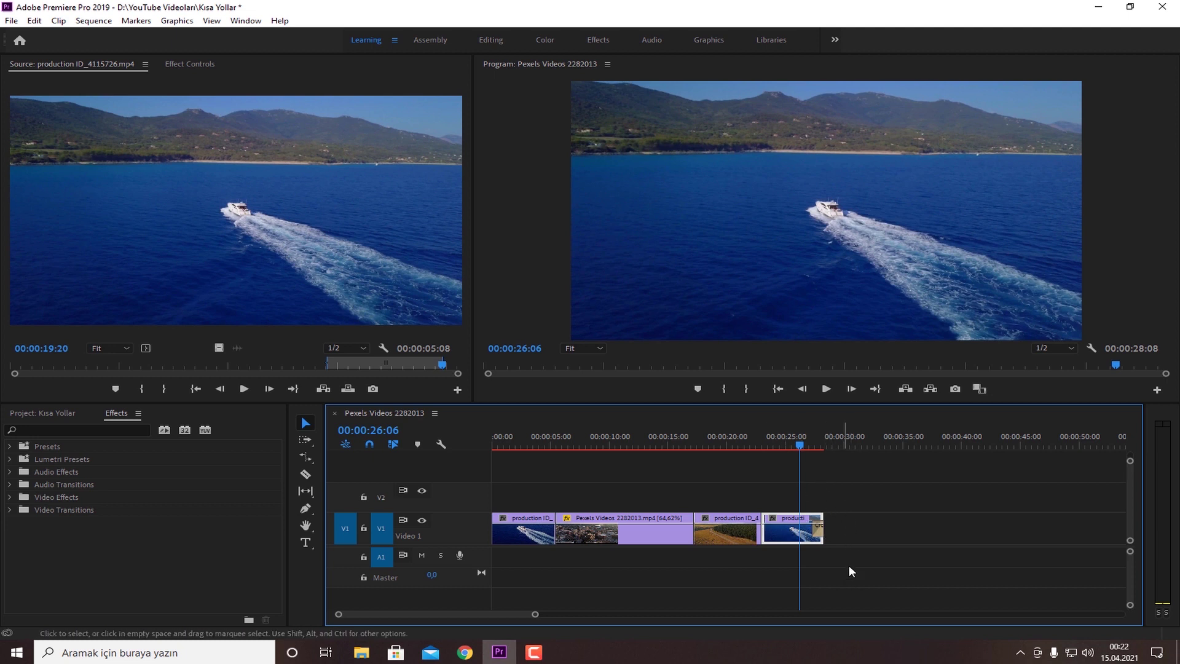
pyautogui.click(842, 524)
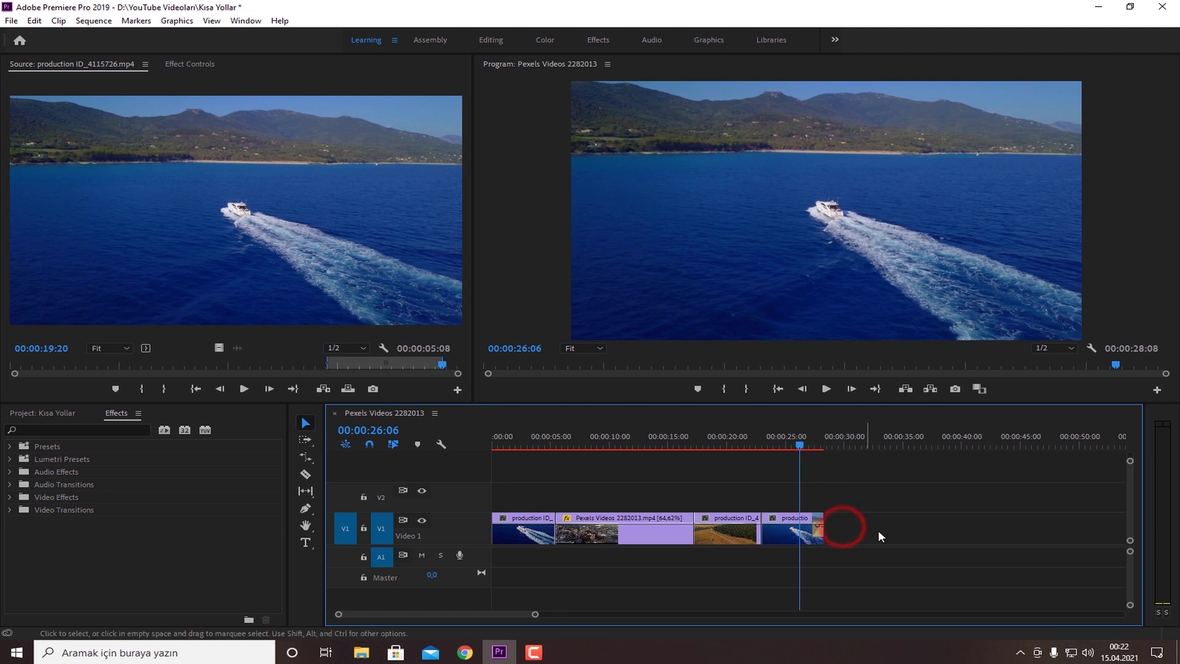
pyautogui.click(858, 523)
pyautogui.moveTo(836, 478); pyautogui.dragTo(953, 579)
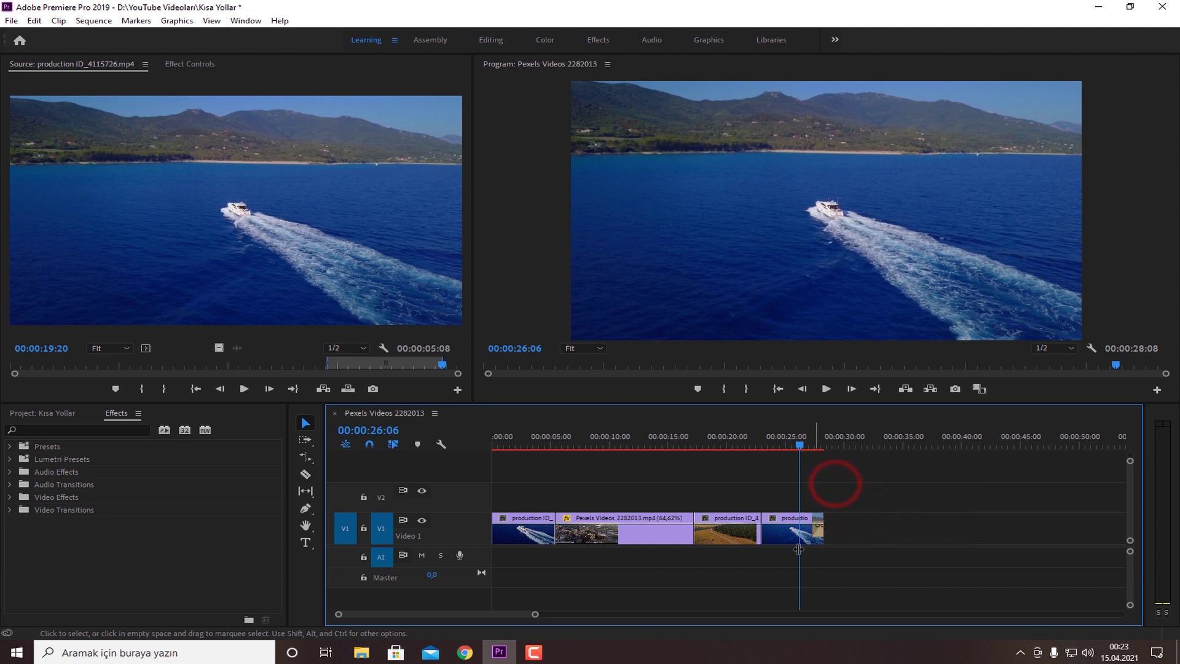
pyautogui.click(739, 534)
pyautogui.moveTo(799, 440); pyautogui.dragTo(720, 440)
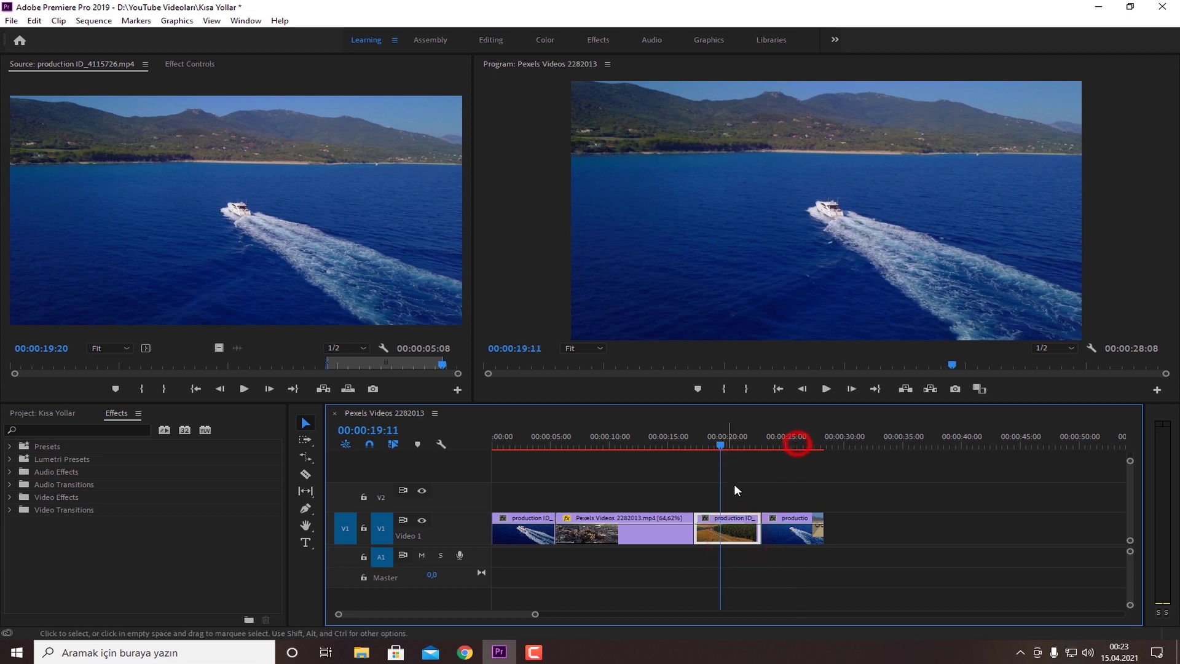
pyautogui.click(748, 530)
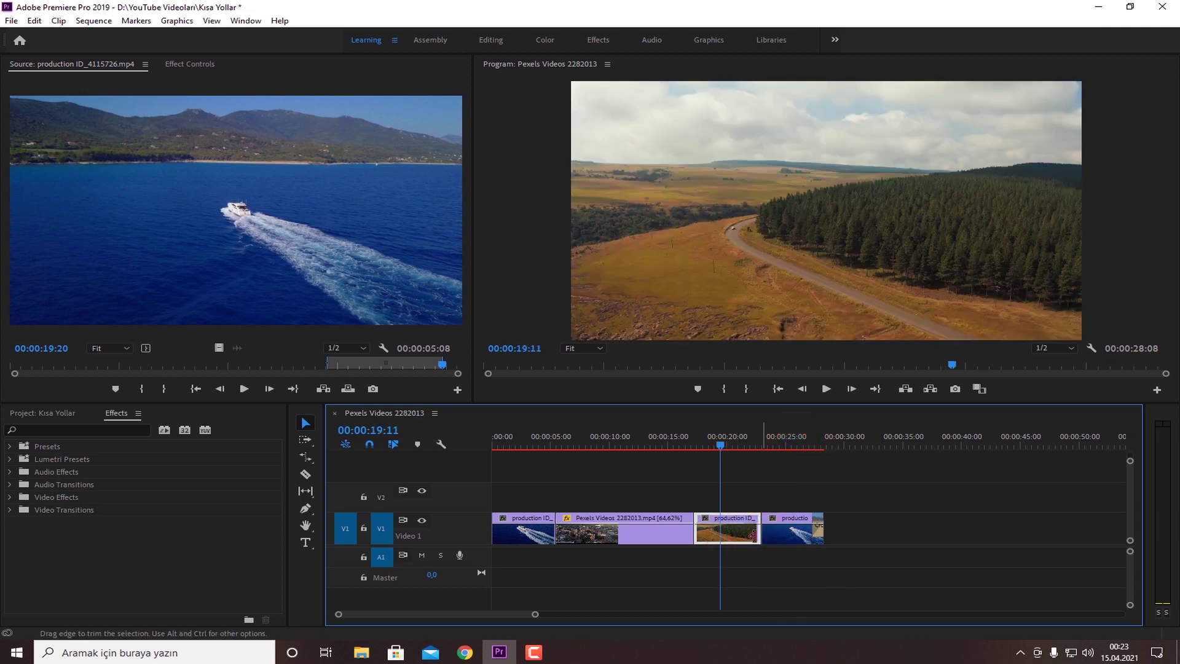
# Step: Play the sequence from the start to review the sped-up city aerial clip
pyautogui.click(665, 528)
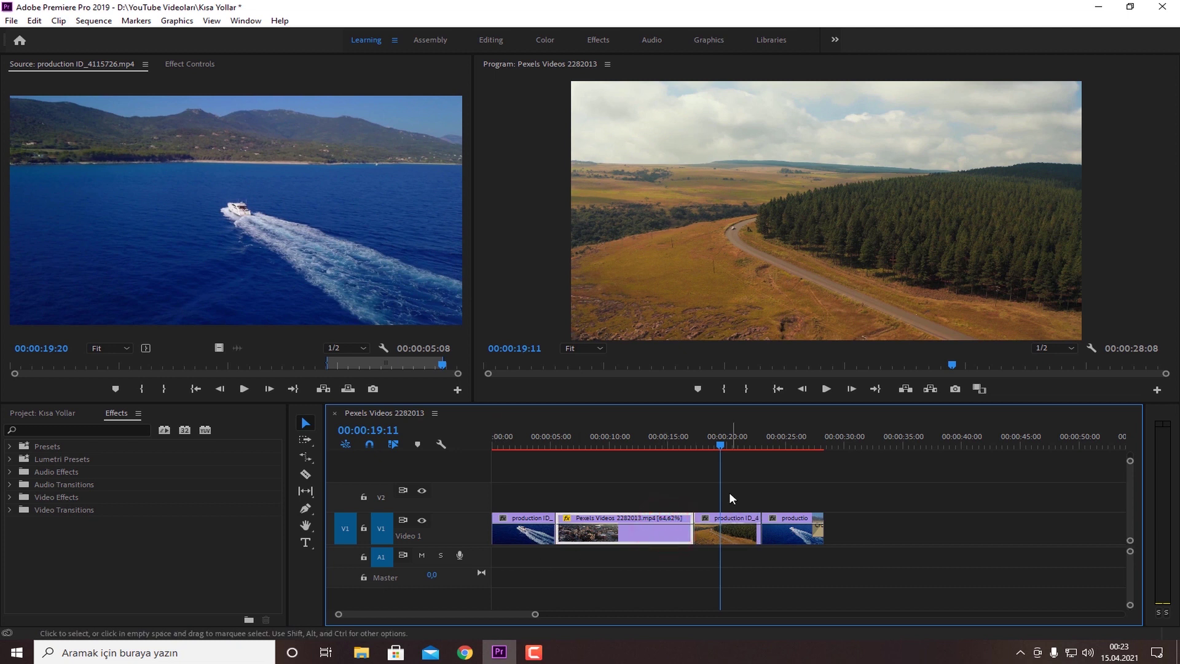
pyautogui.moveTo(718, 444)
pyautogui.mouseDown()
pyautogui.moveTo(564, 470)
pyautogui.moveTo(531, 491)
pyautogui.mouseUp()
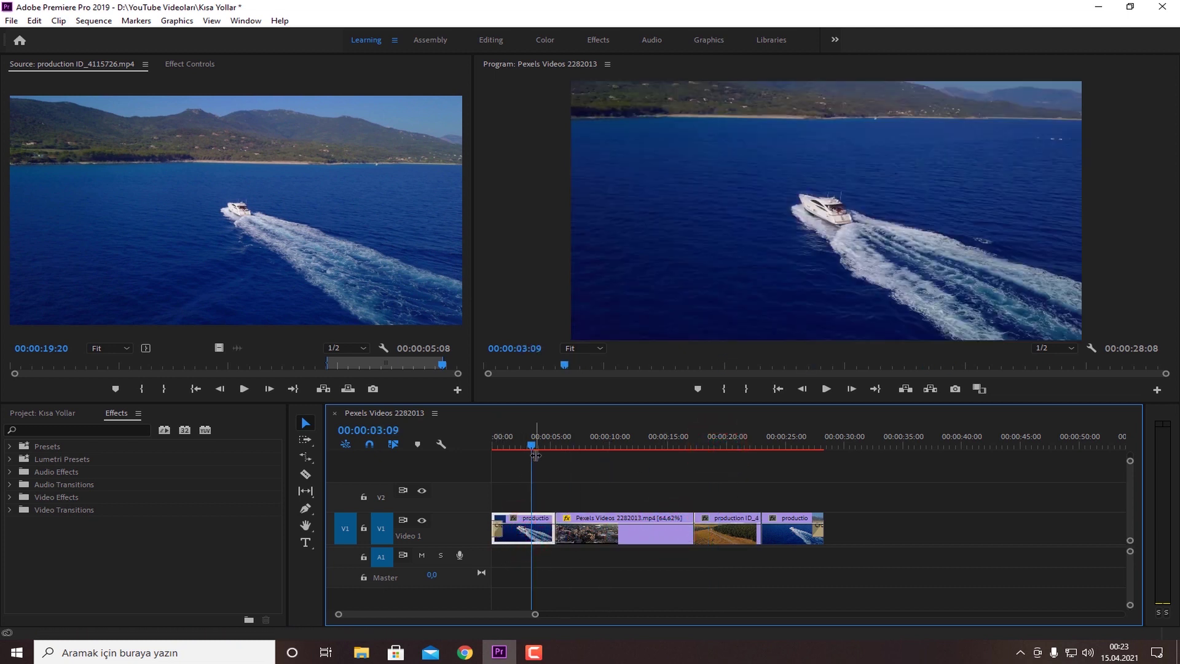
pyautogui.moveTo(531, 445); pyautogui.dragTo(441, 462)
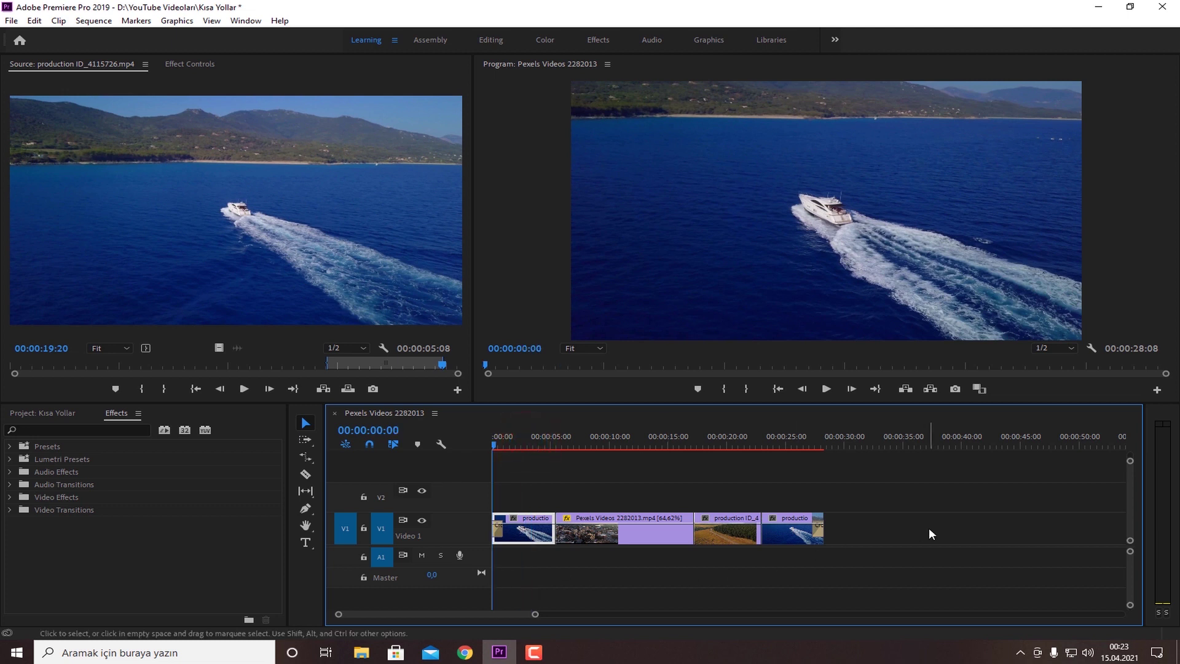
pyautogui.press('space')
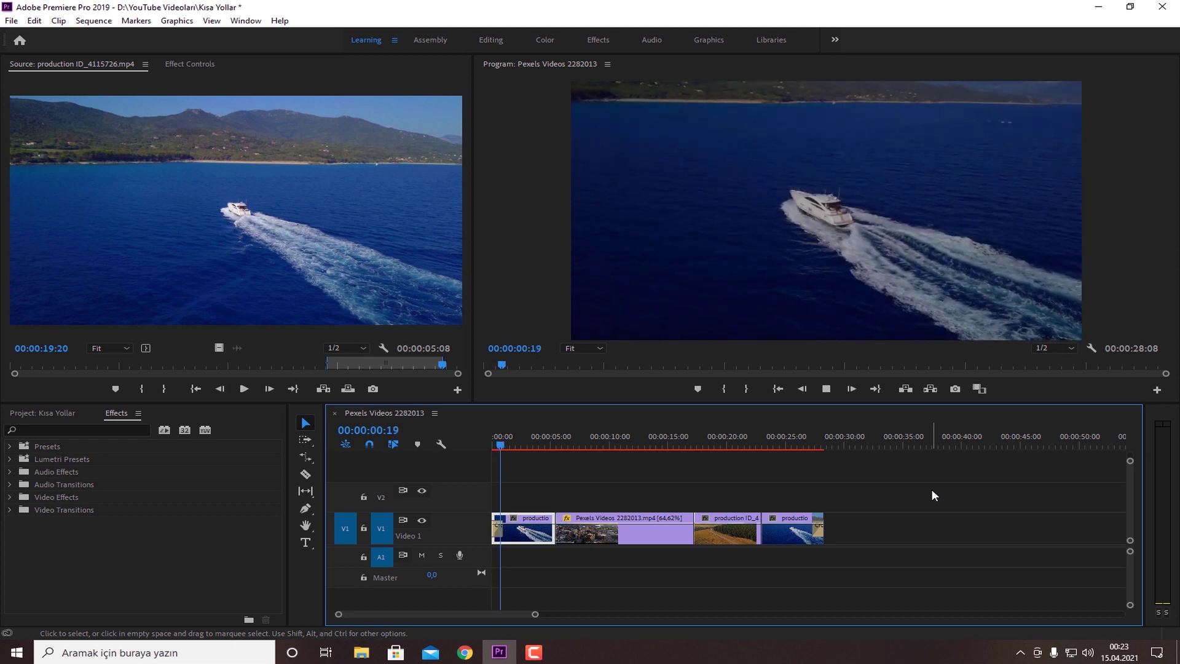
pyautogui.press('space')
# Step: Clear the selection and select the forest-road clip on V1
pyautogui.click(590, 497)
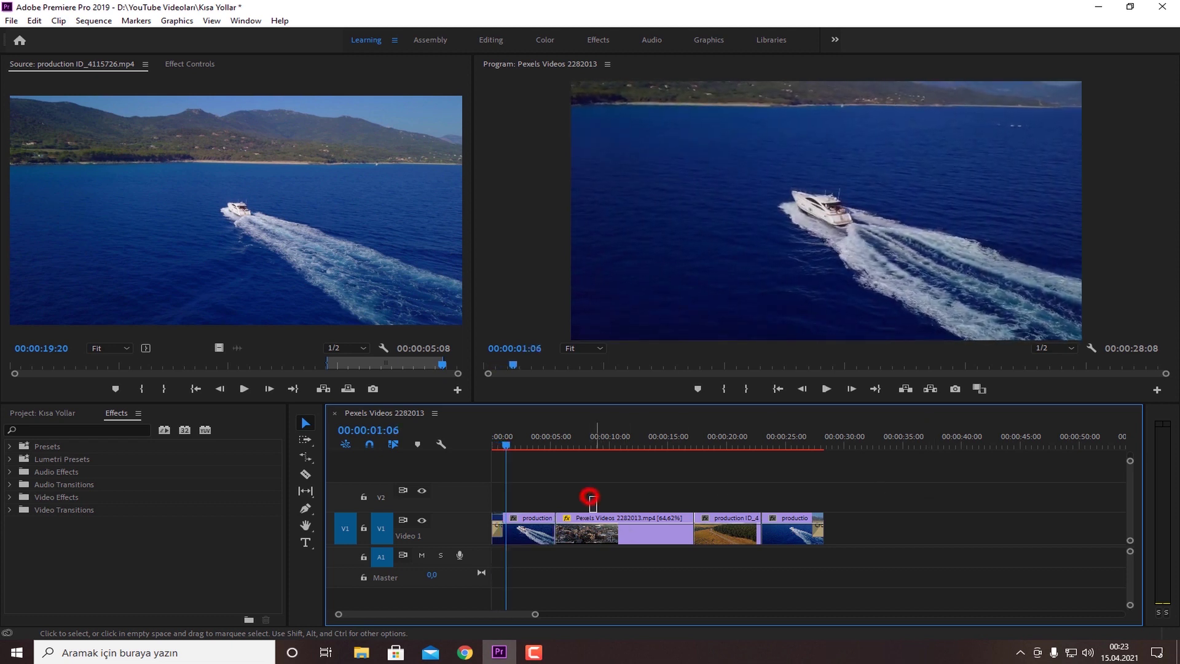
pyautogui.click(735, 589)
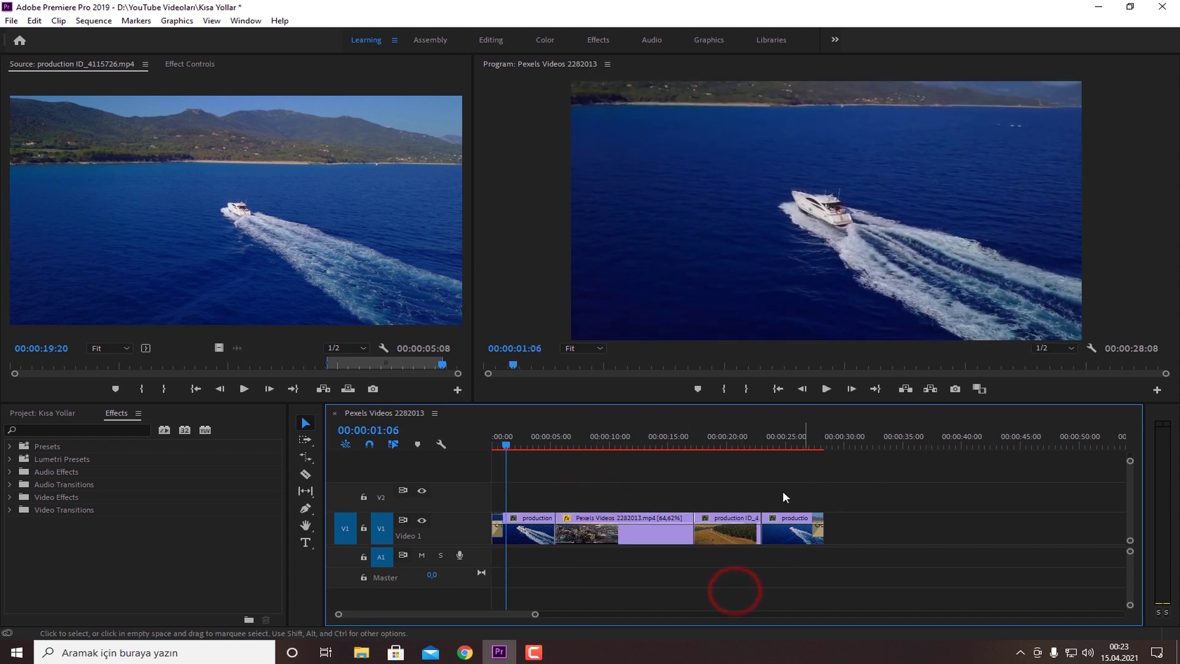
pyautogui.click(729, 532)
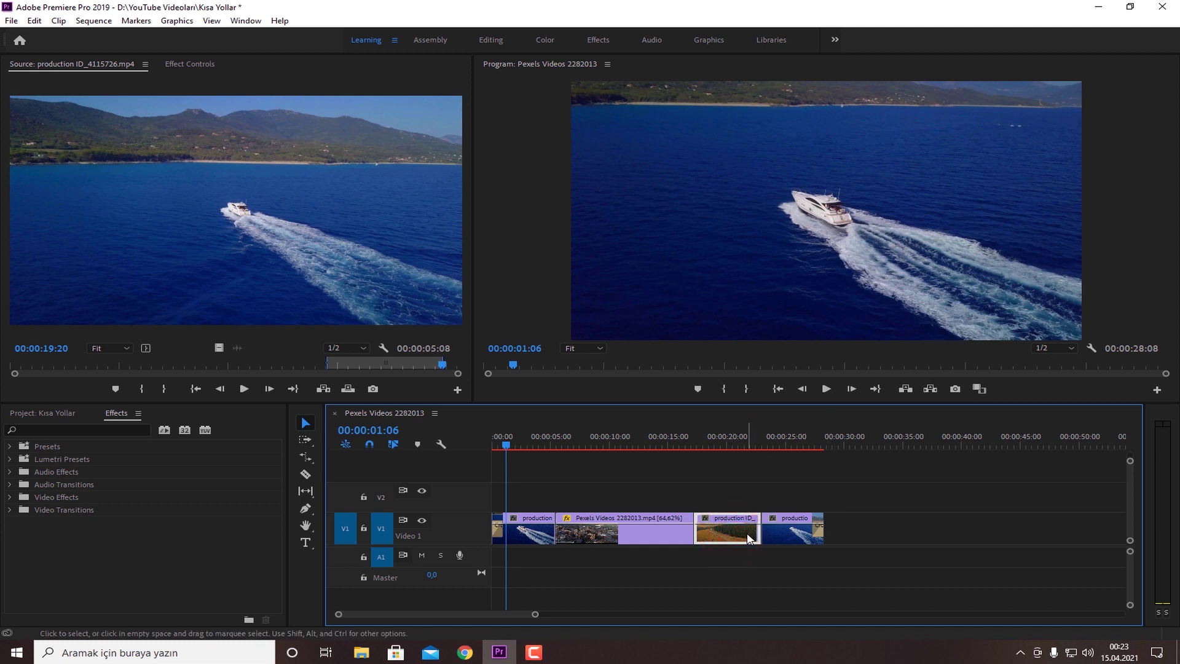
# Step: Lift the forest-road clip onto track V2, leaving a gap on V1
pyautogui.moveTo(746, 532); pyautogui.dragTo(735, 501)
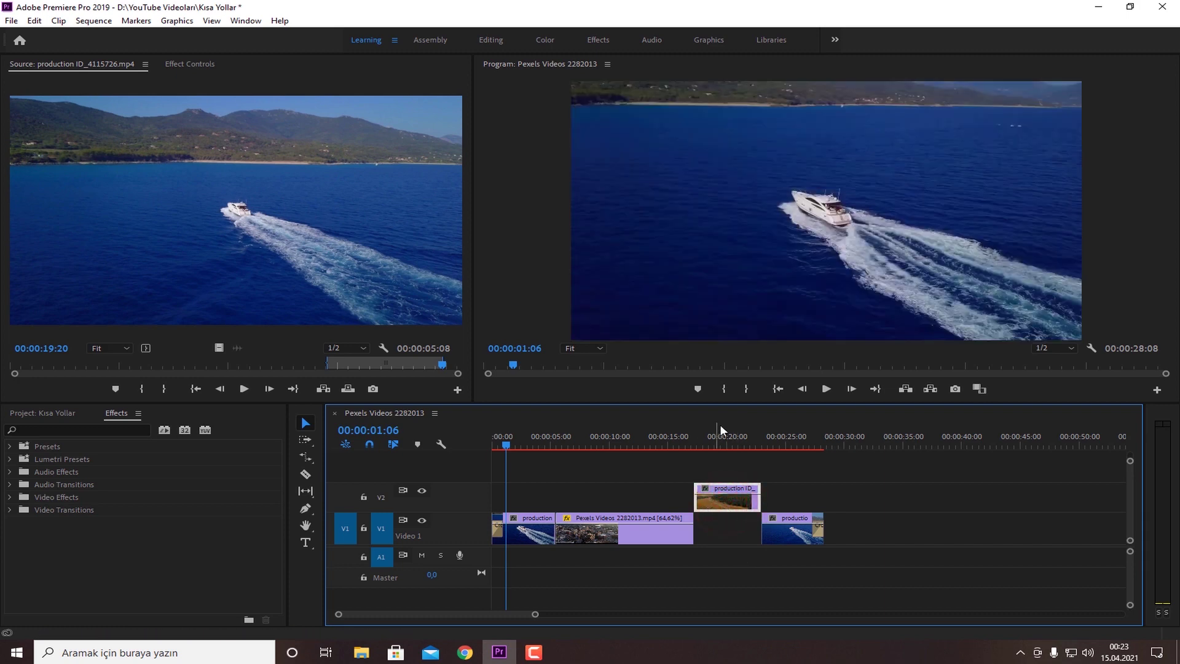
pyautogui.click(719, 430)
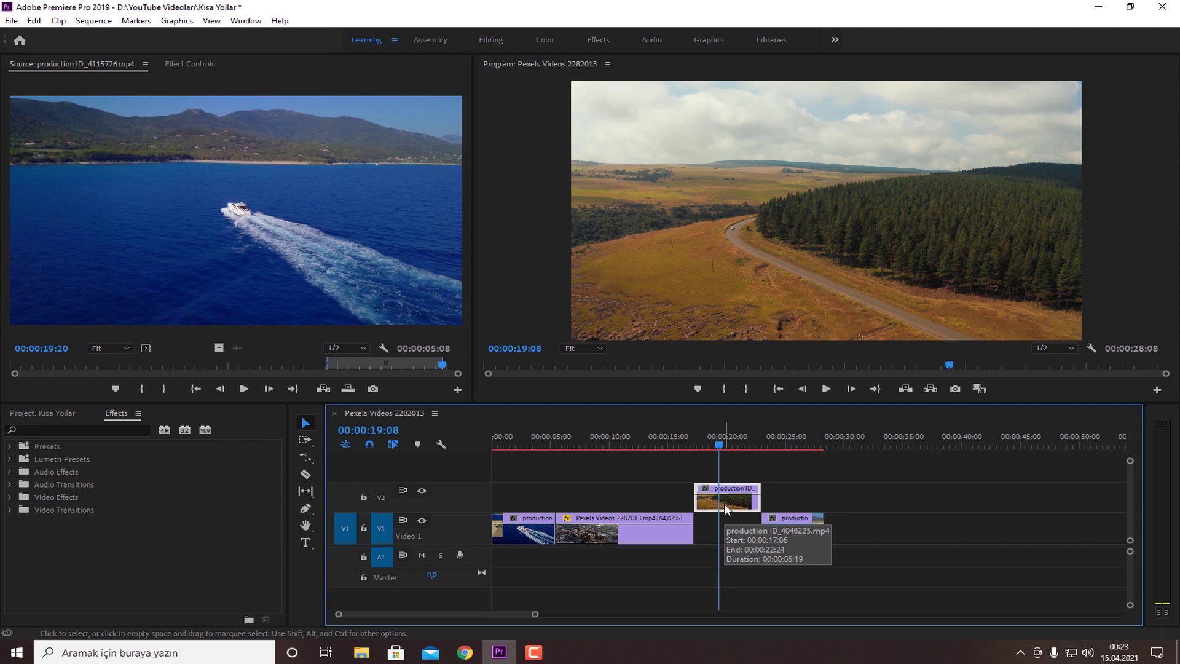
pyautogui.moveTo(725, 504)
pyautogui.mouseDown()
pyautogui.moveTo(729, 533)
pyautogui.moveTo(729, 503)
pyautogui.mouseUp()
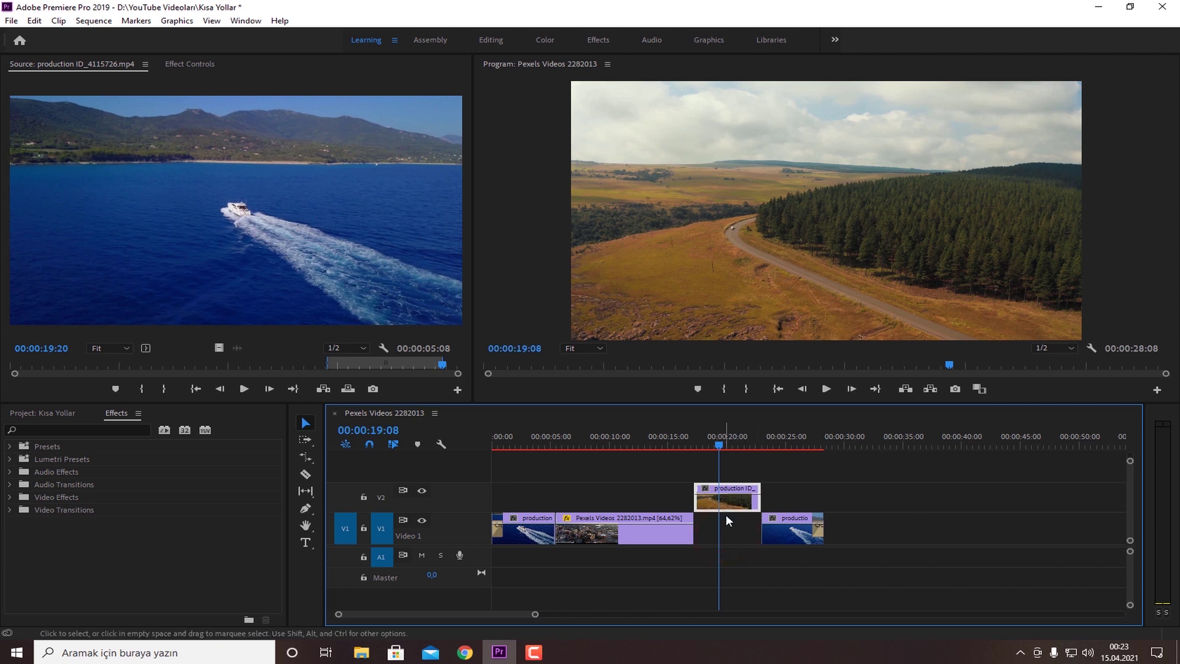
# Step: Add default Cross Dissolves with Ctrl+D, then delete the one at the clip's end
pyautogui.hotkey('ctrl', 'd')
pyautogui.click(697, 498)
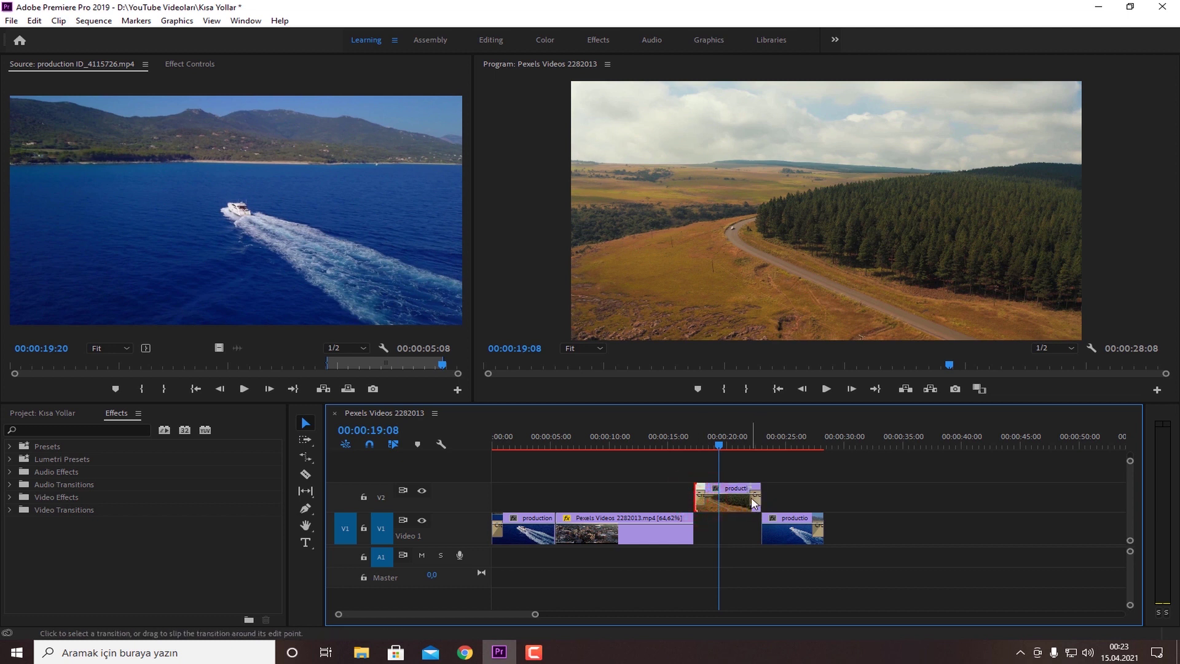
pyautogui.click(755, 496)
pyautogui.click(705, 500)
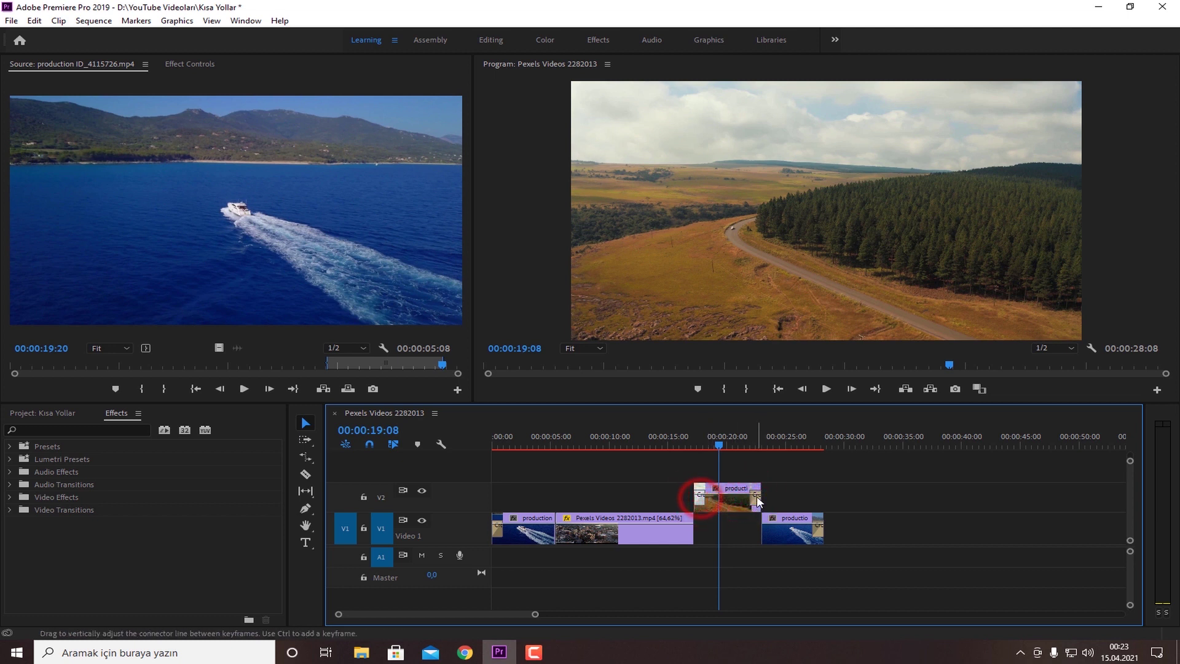
pyautogui.click(757, 502)
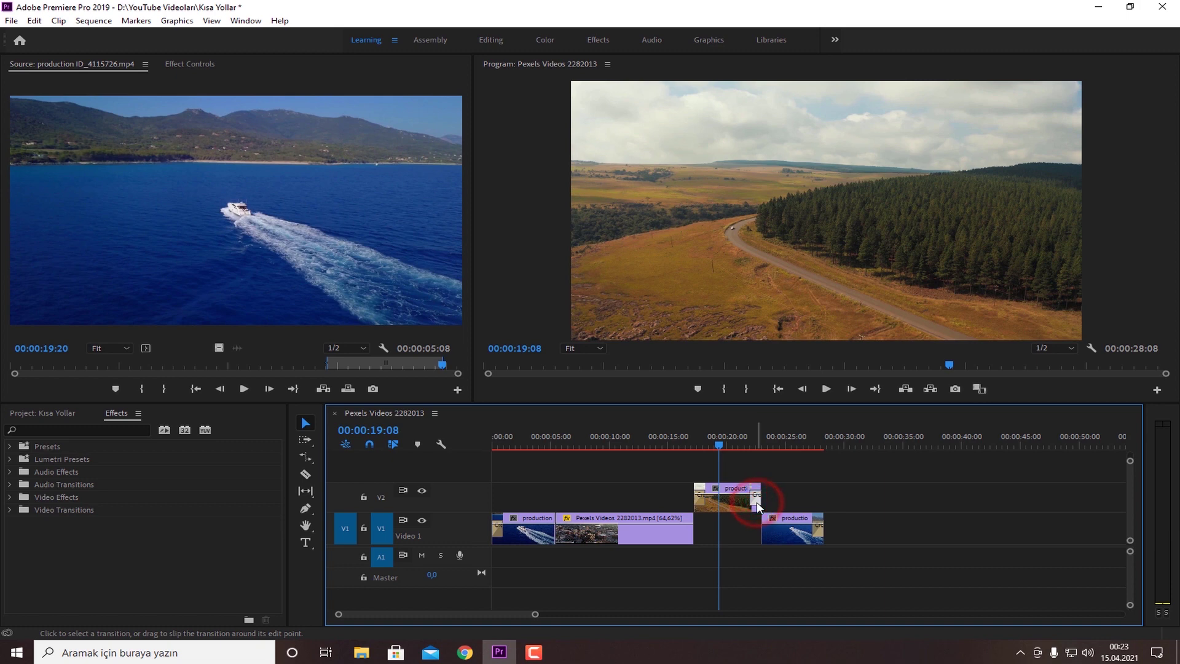
pyautogui.press('Delete')
pyautogui.click(724, 503)
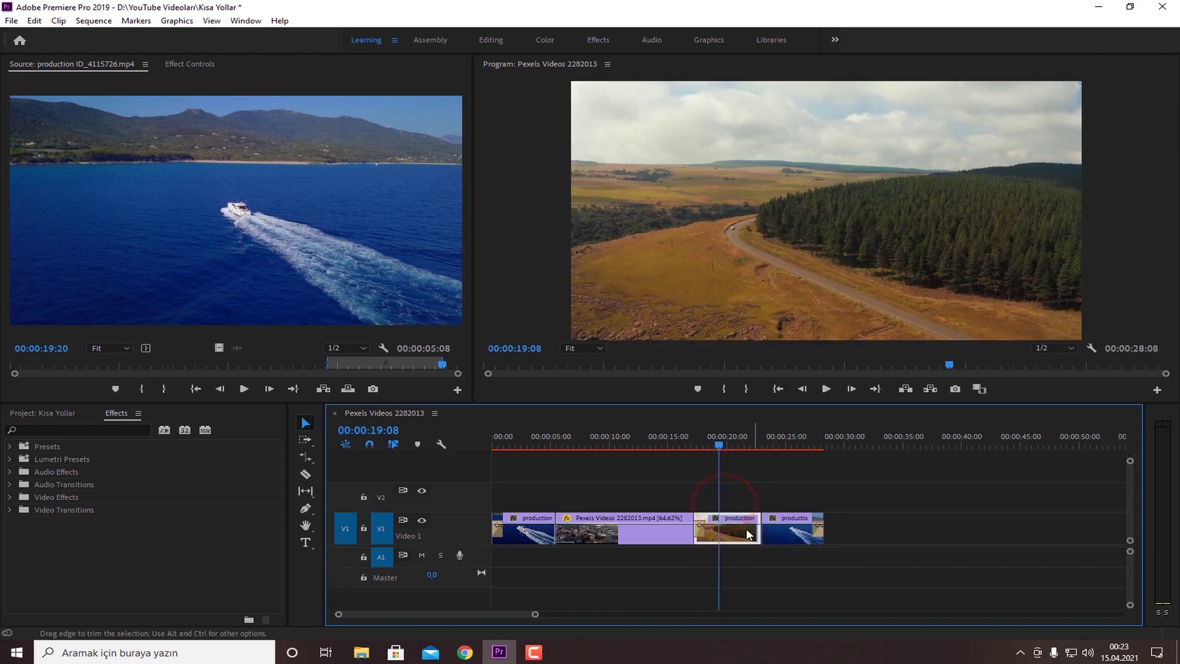
# Step: Preview the forest-road clip's opening dissolve from just before the clip
pyautogui.moveTo(724, 503); pyautogui.dragTo(735, 529)
pyautogui.moveTo(718, 444); pyautogui.dragTo(689, 449)
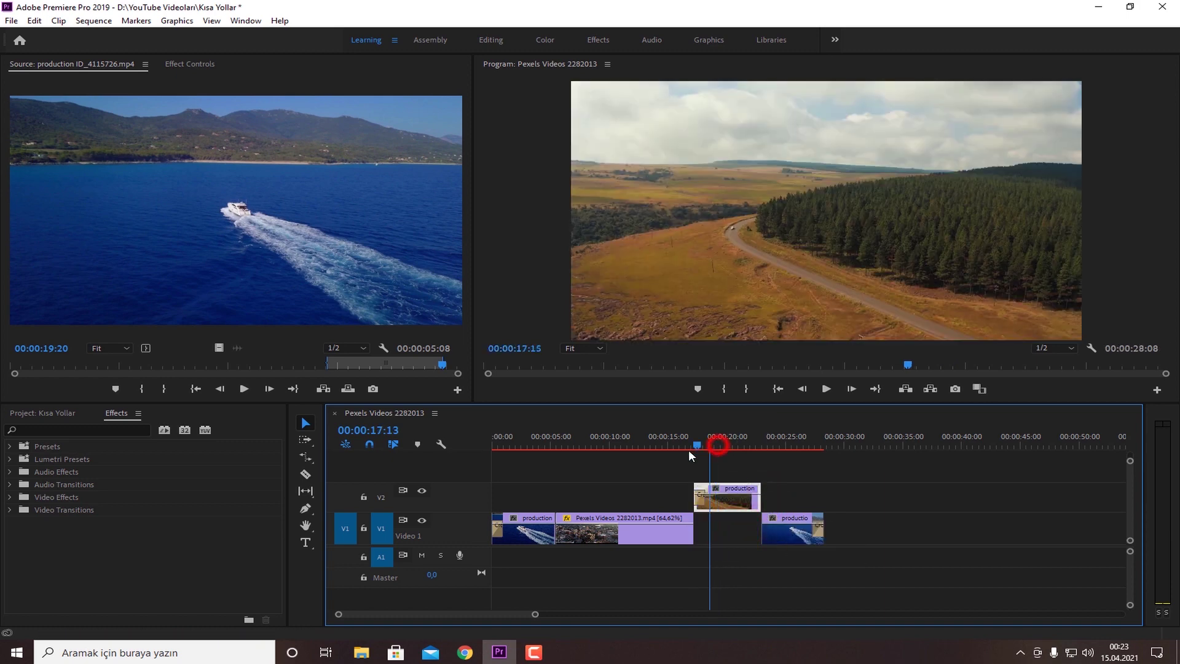
pyautogui.click(798, 459)
pyautogui.press('space')
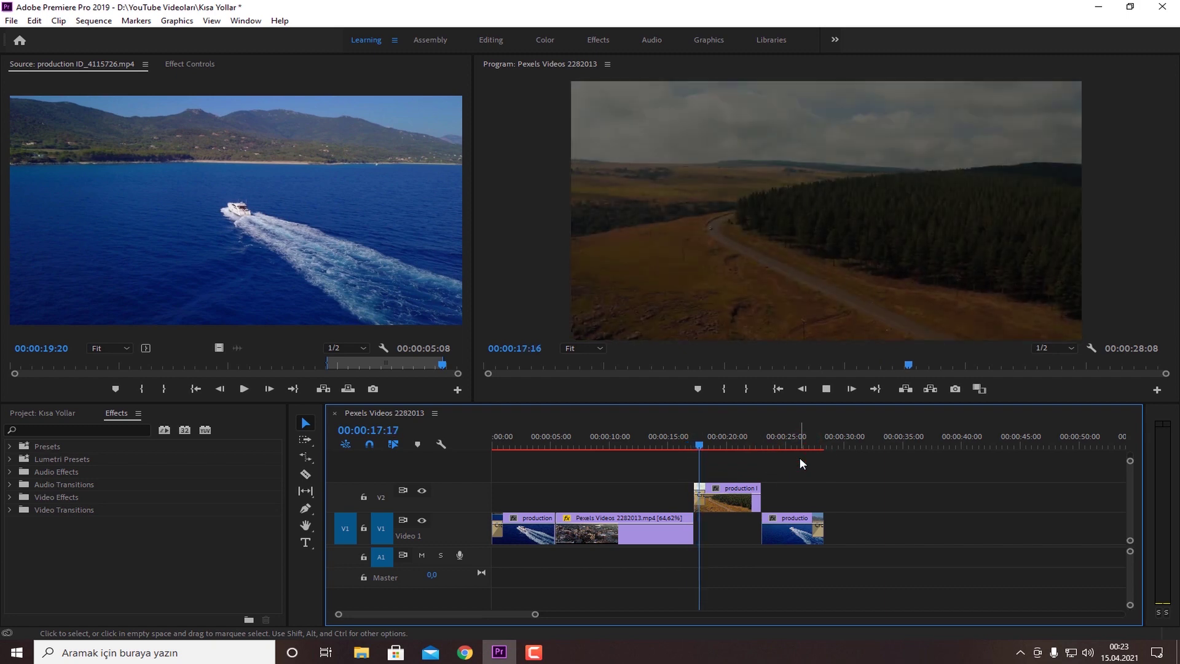
pyautogui.press('space')
# Step: Drop the forest-road clip into the V1 gap and clear the timeline selection
pyautogui.click(728, 503)
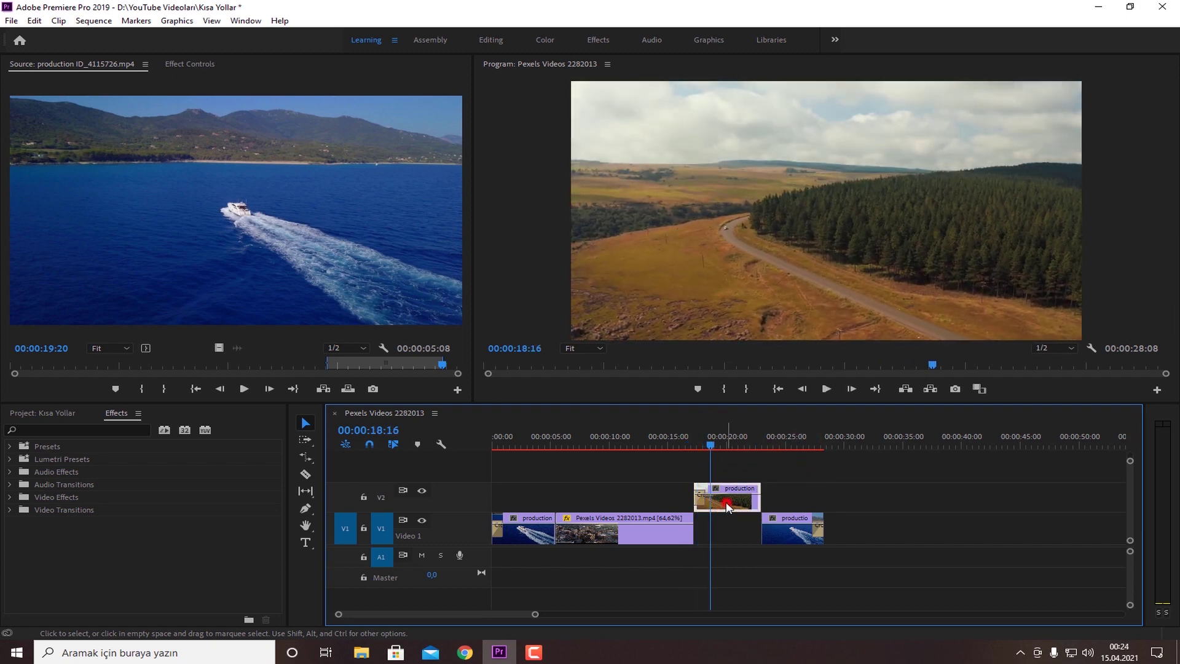
pyautogui.moveTo(726, 502); pyautogui.dragTo(726, 530)
pyautogui.moveTo(706, 441); pyautogui.dragTo(695, 445)
pyautogui.click(800, 534)
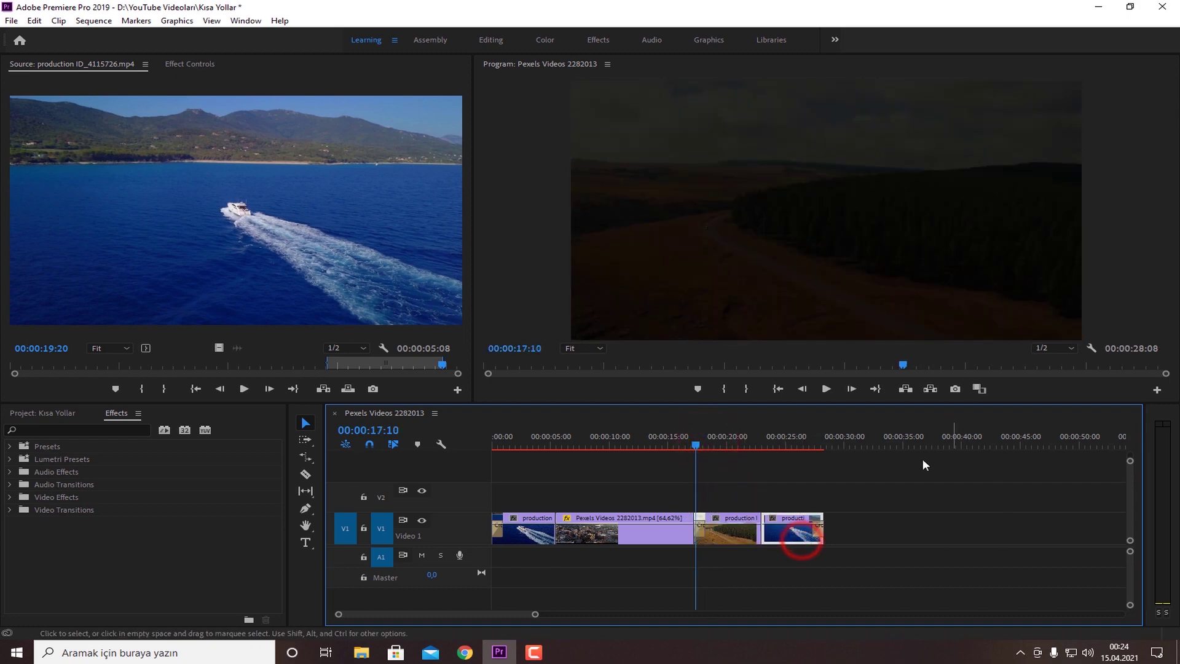
pyautogui.click(877, 526)
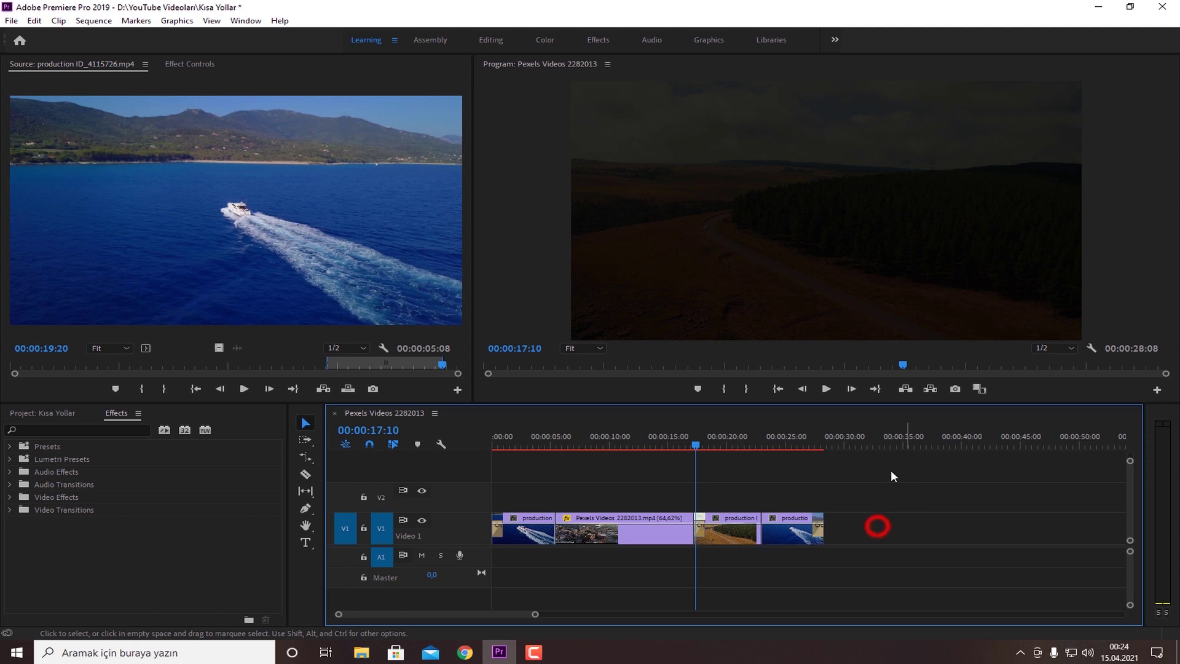
pyautogui.moveTo(864, 465); pyautogui.dragTo(828, 606)
# Step: Expand Video Transitions > Dissolve in the Effects panel and save the project
pyautogui.click(846, 538)
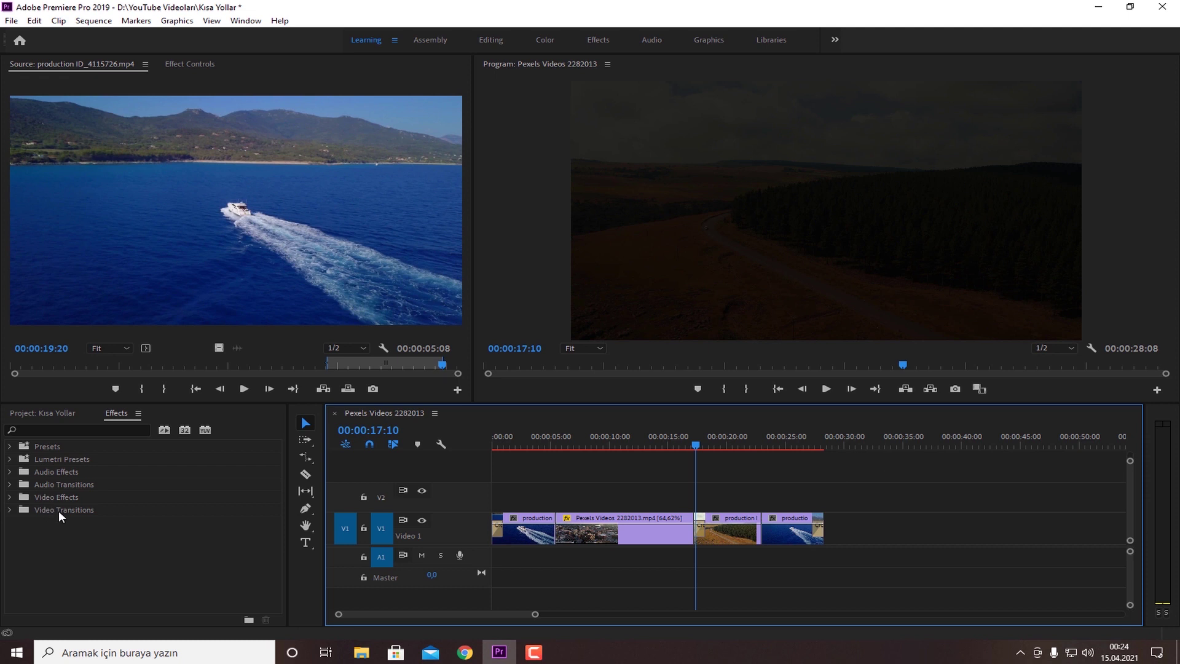
pyautogui.click(10, 509)
pyautogui.click(282, 532)
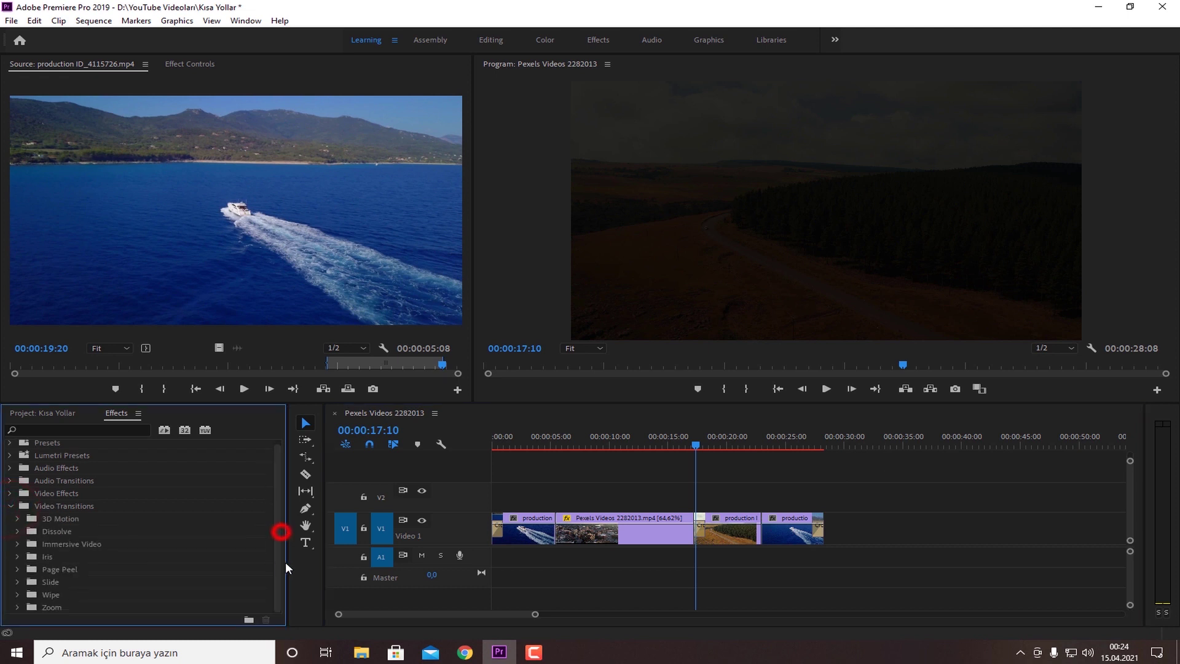
pyautogui.click(18, 531)
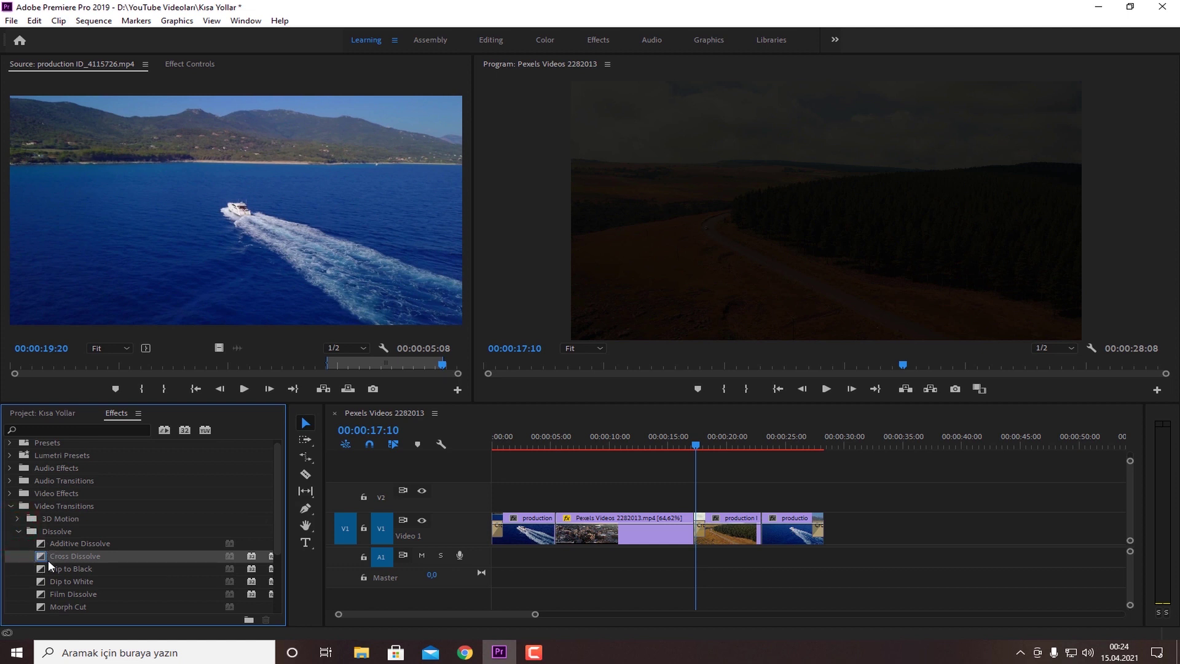
pyautogui.hotkey('ctrl', 's')
# Step: Set Dip to White as the default video transition
pyautogui.click(90, 582)
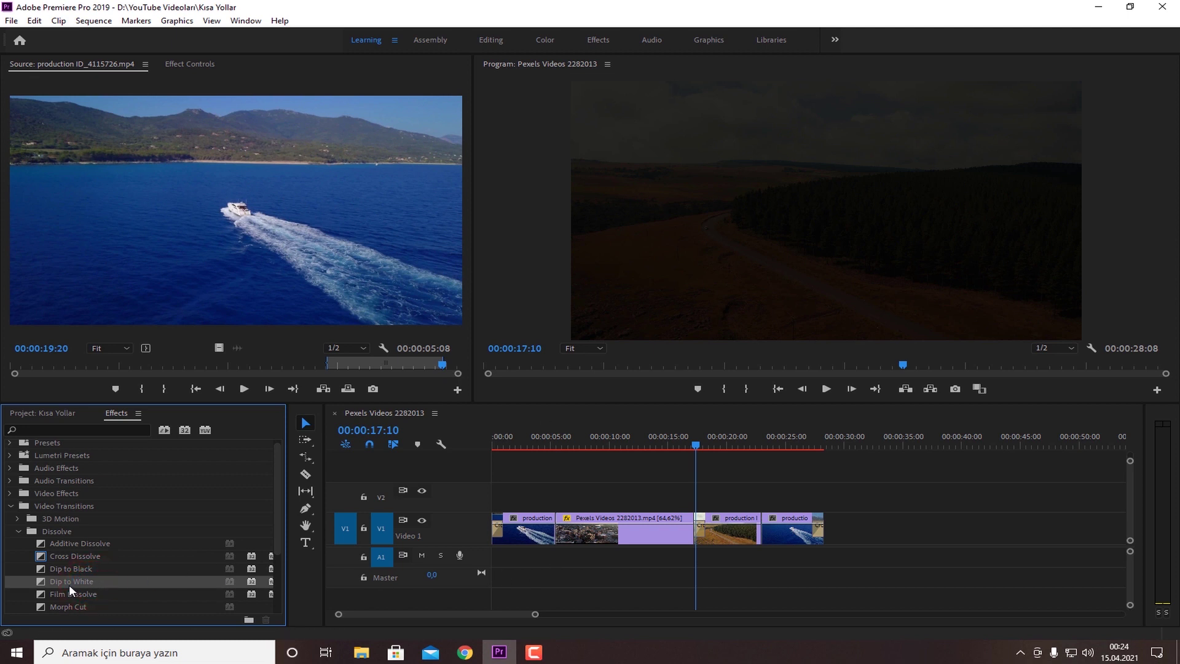
pyautogui.rightClick(119, 582)
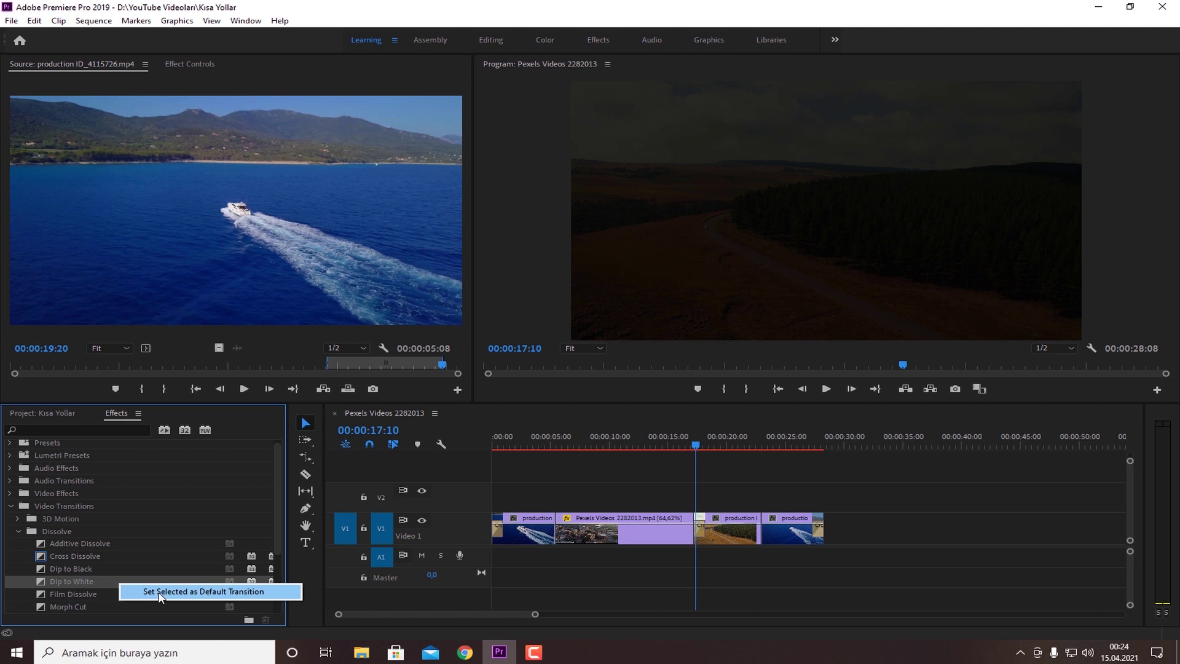
pyautogui.click(212, 591)
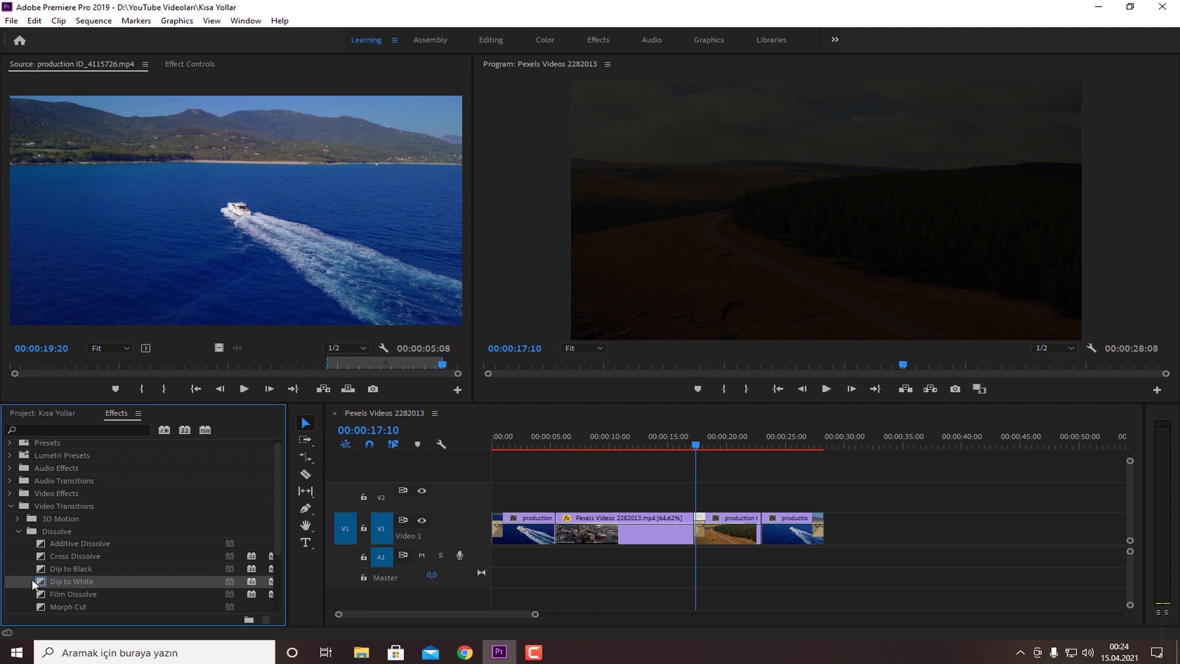
# Step: Add the default Dip to White to the final boat clip's end and preview it
pyautogui.click(105, 580)
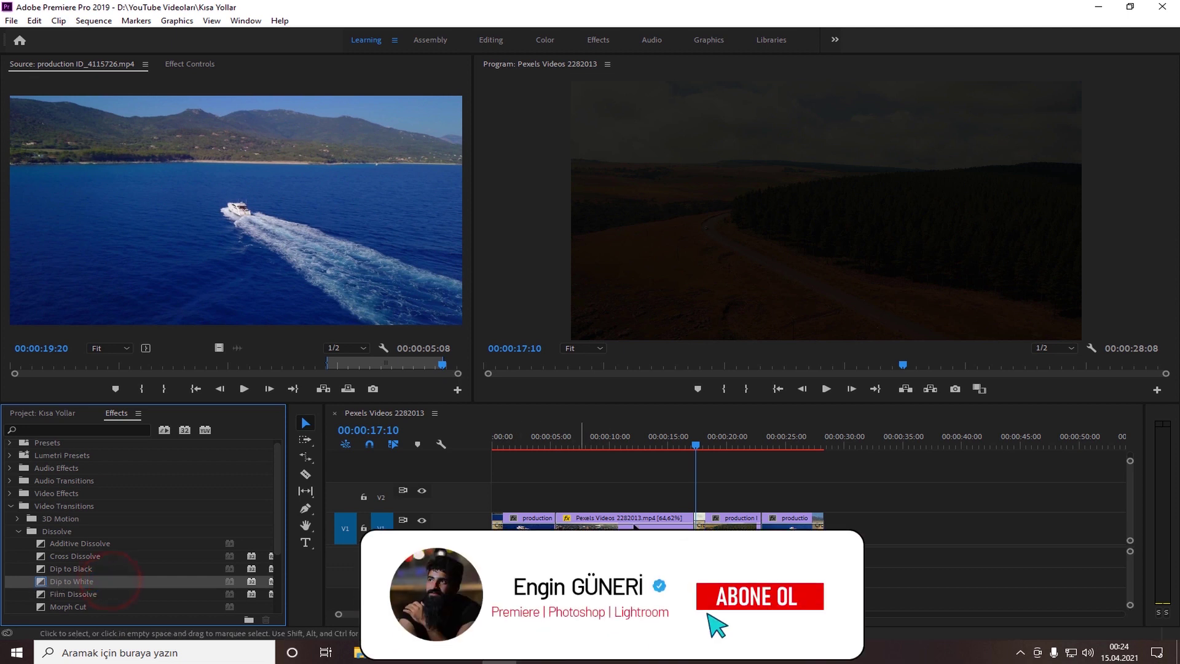
pyautogui.moveTo(109, 580); pyautogui.dragTo(817, 524)
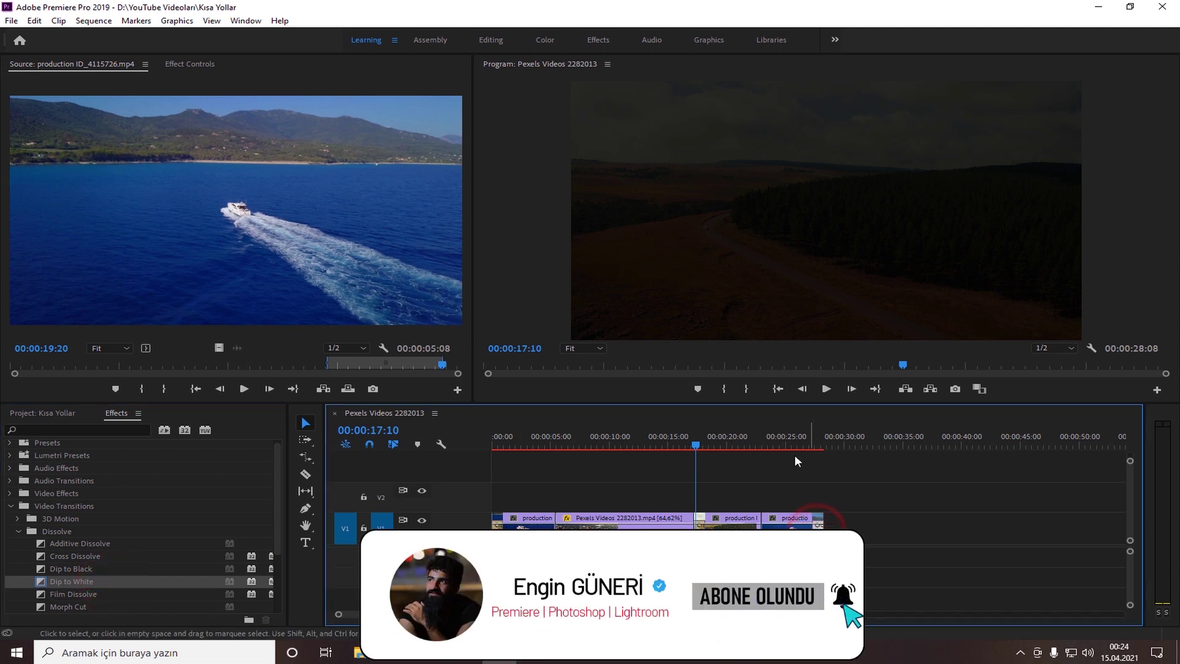
pyautogui.moveTo(690, 444); pyautogui.dragTo(782, 444)
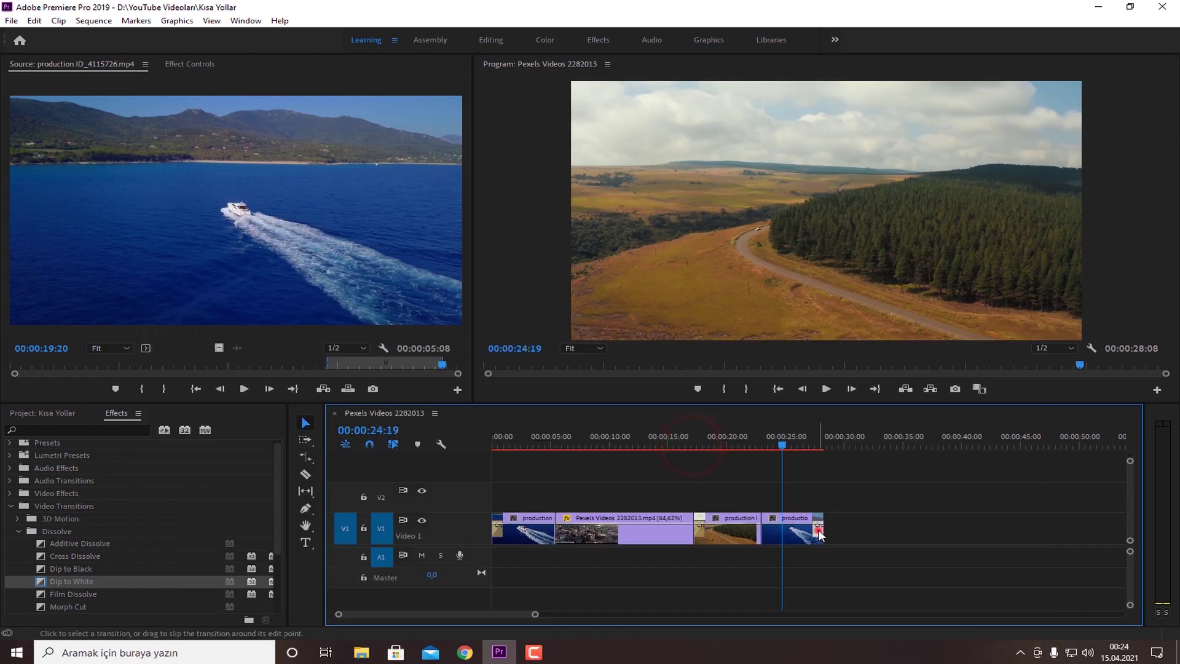
pyautogui.click(810, 523)
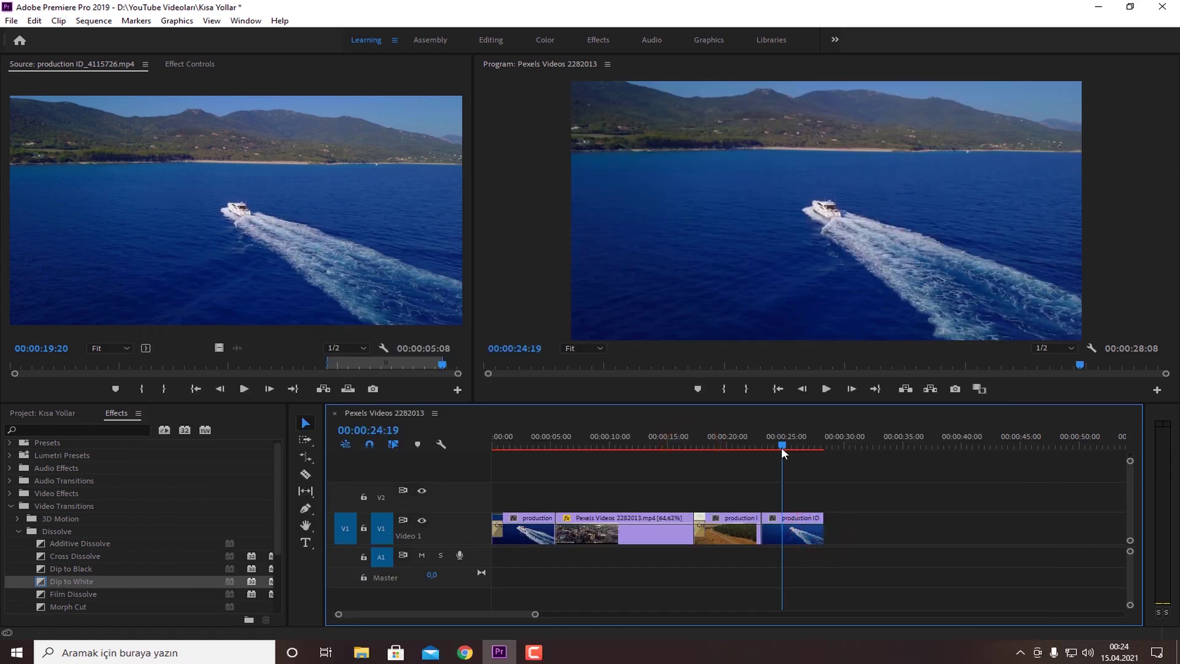
pyautogui.moveTo(780, 443); pyautogui.dragTo(806, 445)
pyautogui.click(810, 533)
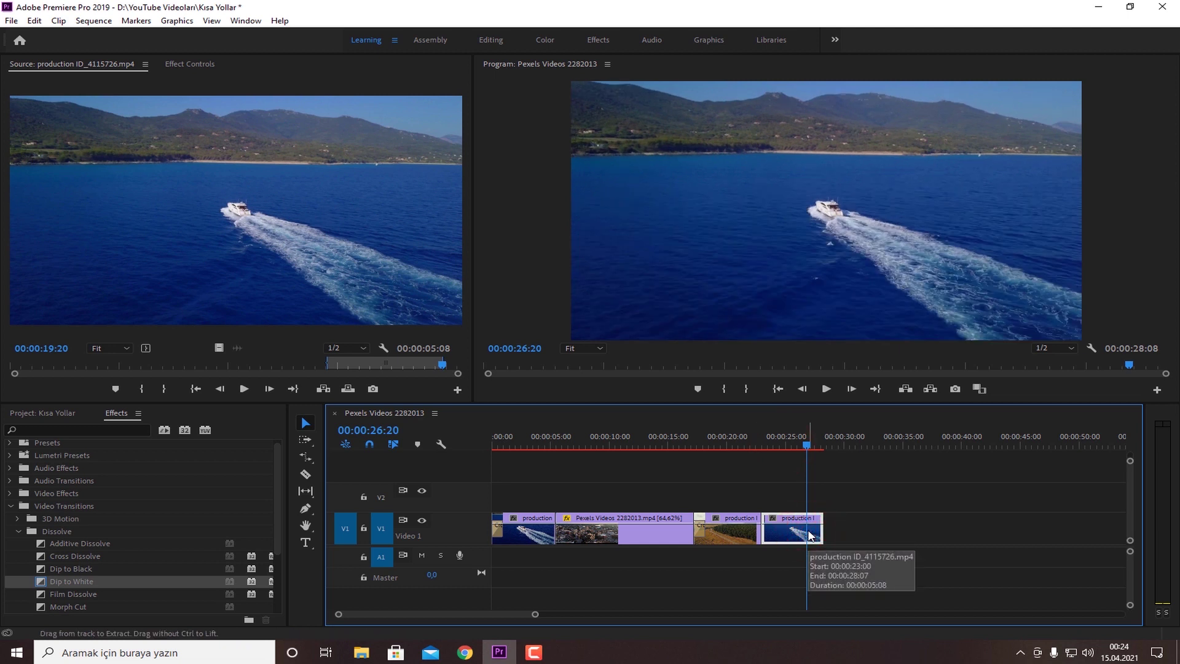
pyautogui.hotkey('ctrl', 'd')
pyautogui.press('space')
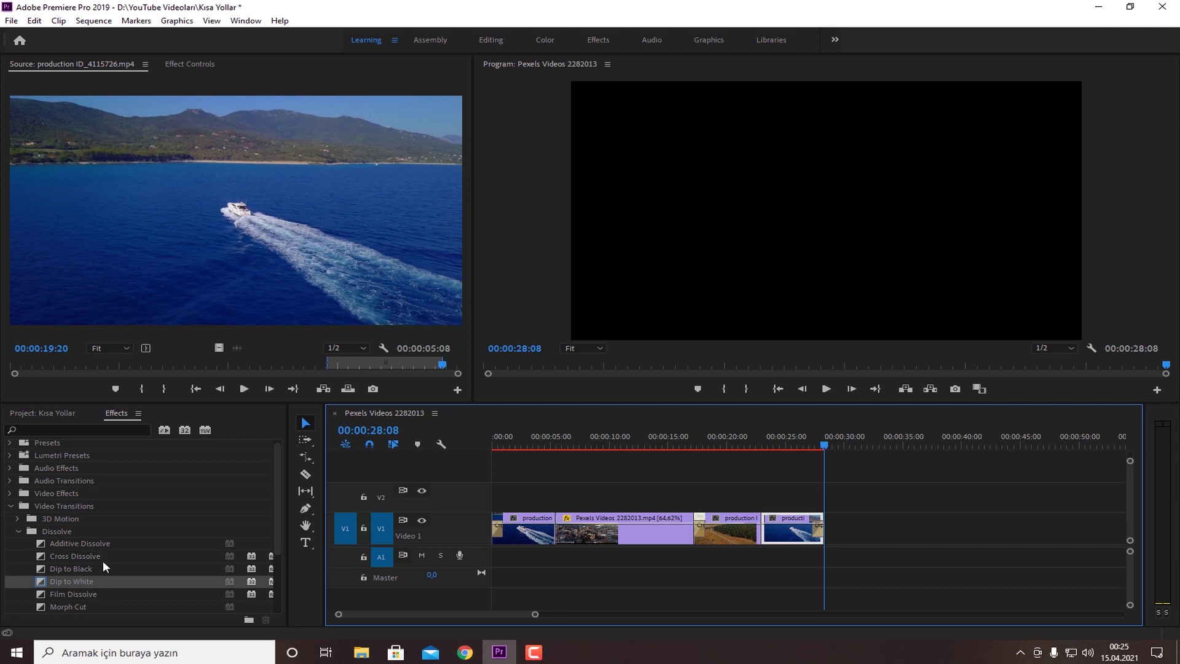
# Step: Make Cross Dissolve the default transition again and deselect the final boat clip
pyautogui.click(277, 528)
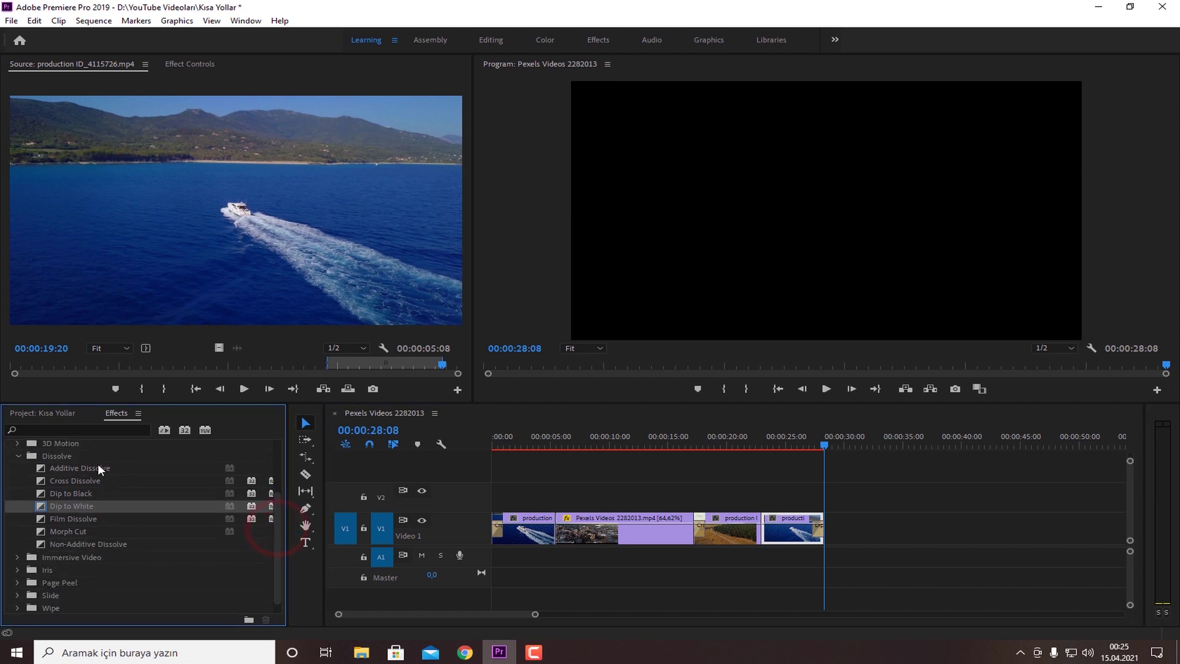
pyautogui.click(90, 544)
pyautogui.click(95, 482)
pyautogui.moveTo(279, 515); pyautogui.dragTo(164, 500)
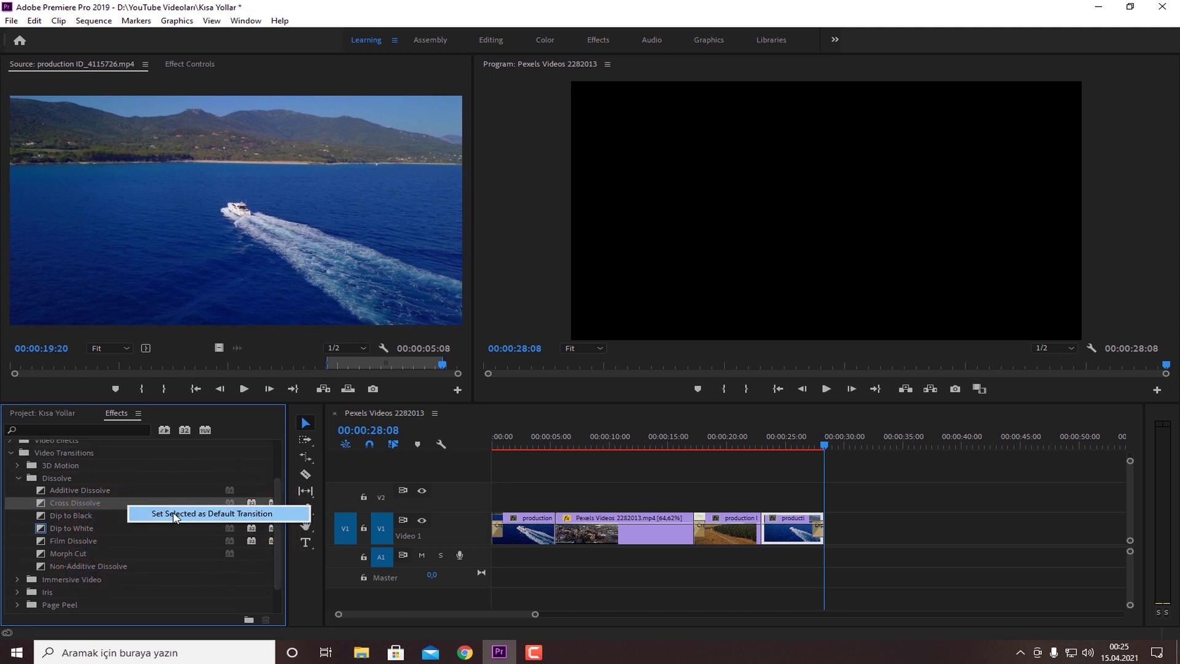
pyautogui.click(170, 505)
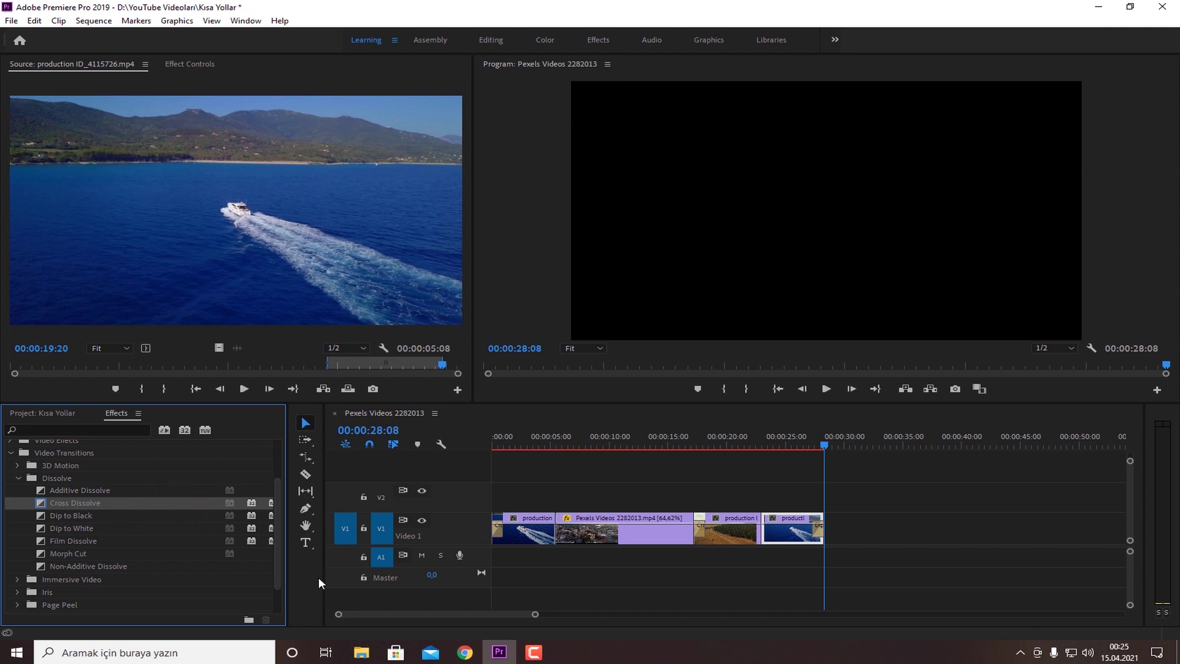
pyautogui.moveTo(274, 560); pyautogui.dragTo(274, 582)
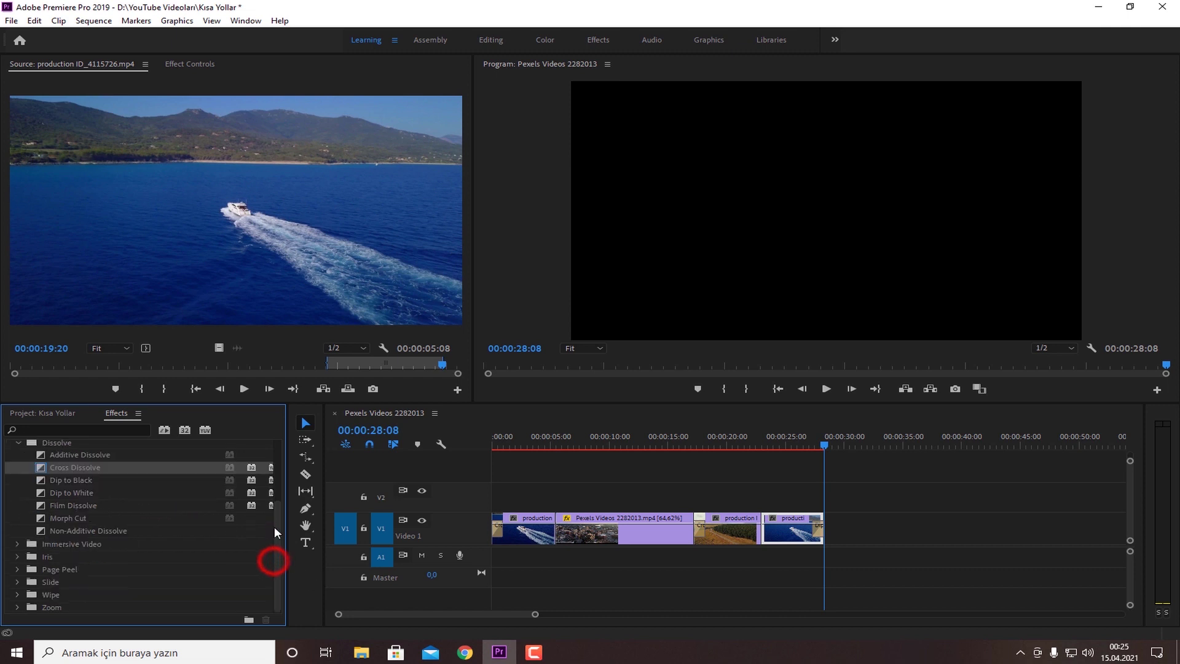
pyautogui.click(933, 566)
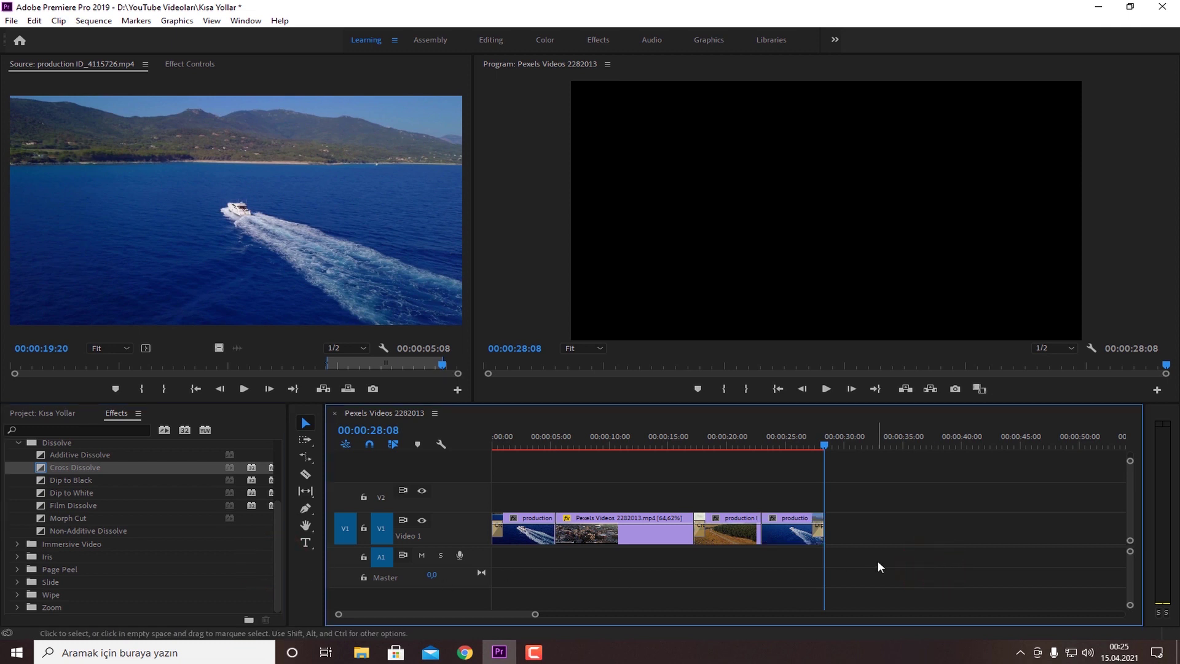